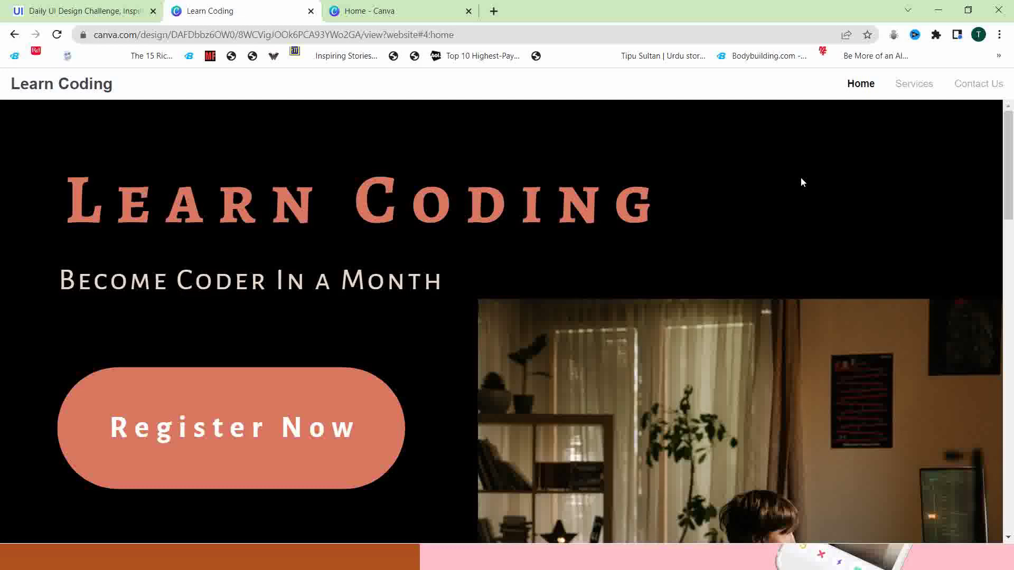
- Scroll the published Learn Coding site down through Services to Contact Us and back up
scroll(800, 182, down, 1)
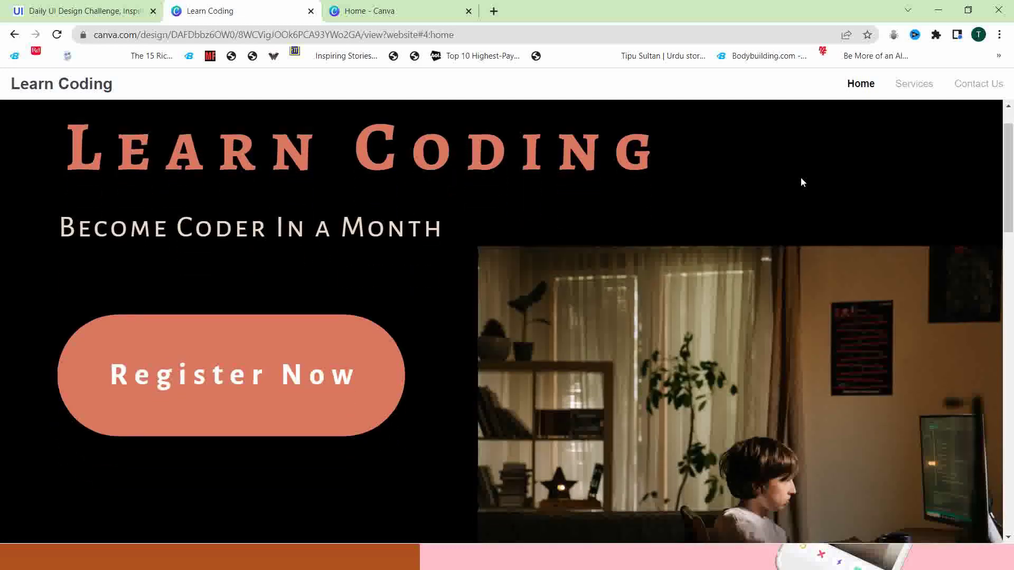
scroll(801, 182, down, 3)
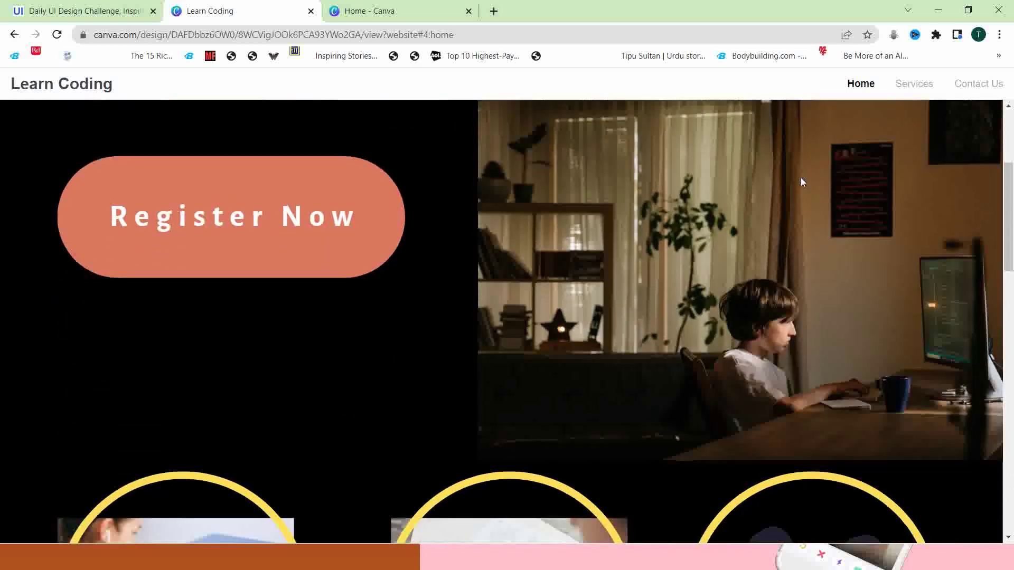
scroll(801, 182, down, 4)
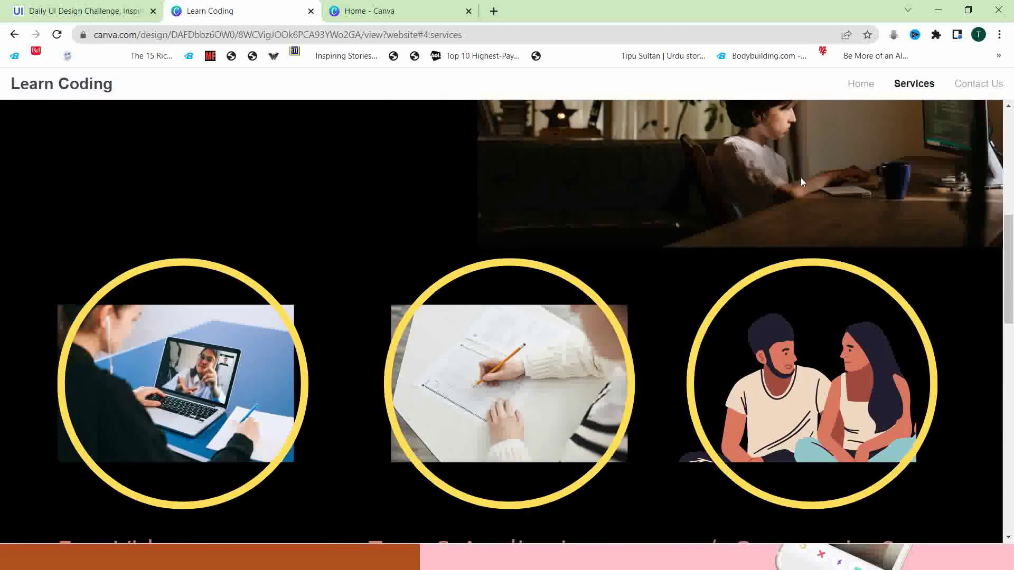
scroll(801, 178, down, 3)
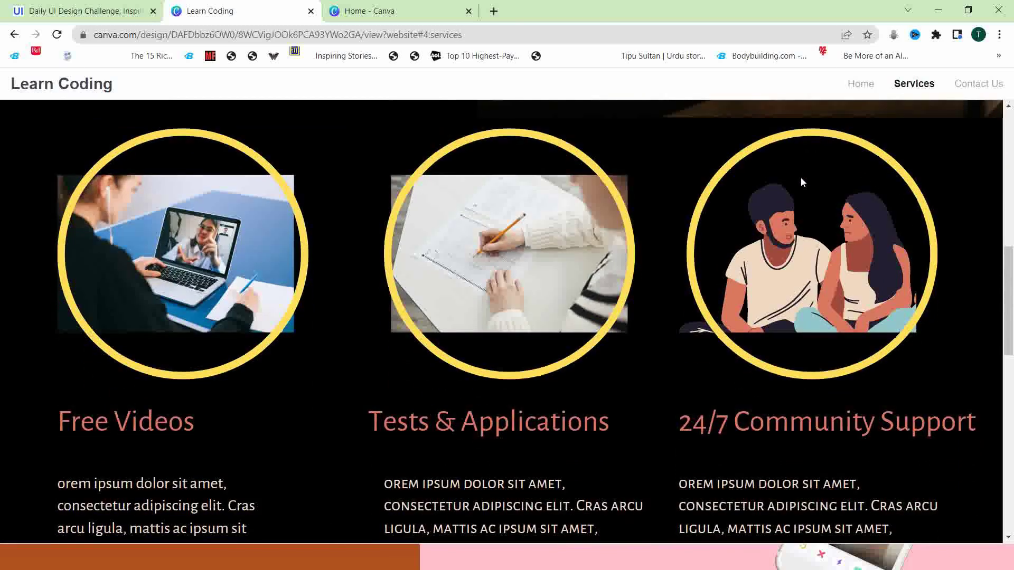
scroll(800, 182, down, 4)
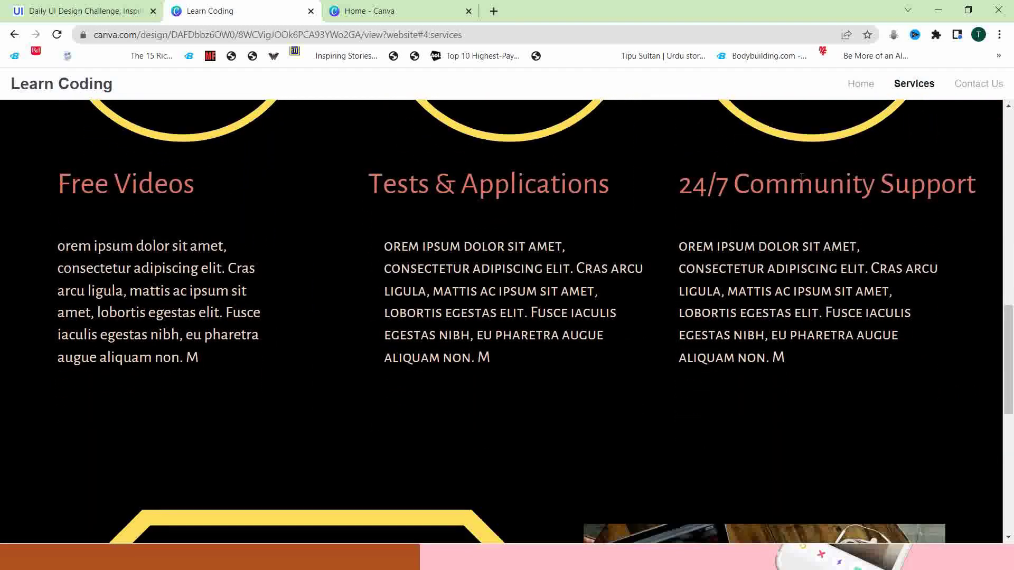
scroll(801, 179, down, 7)
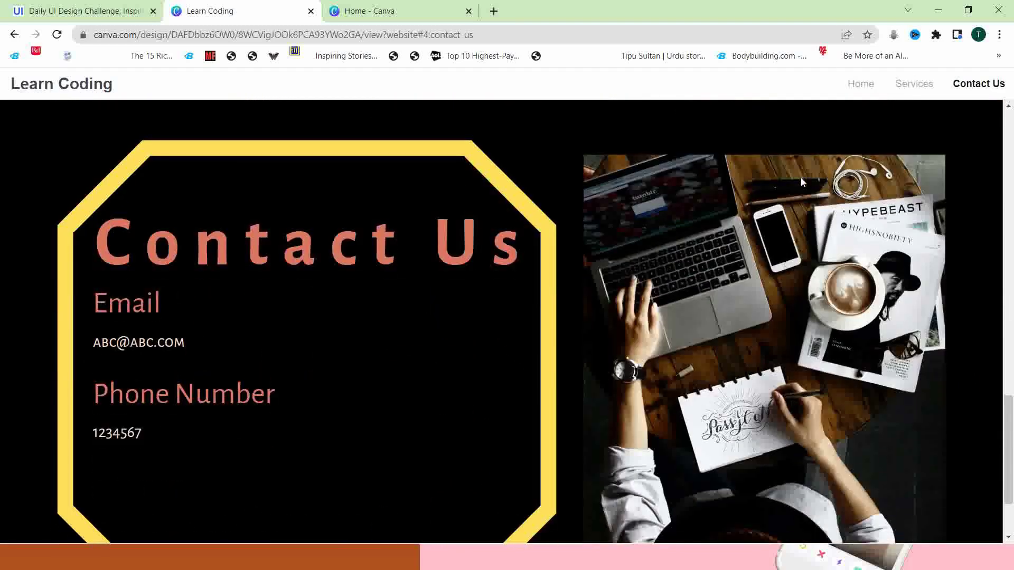
scroll(800, 178, down, 2)
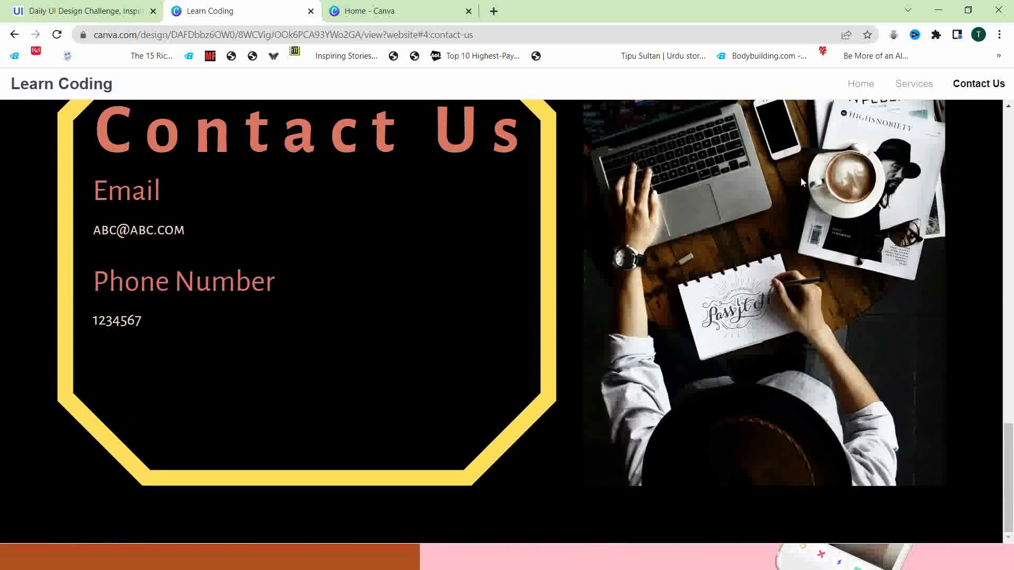
scroll(800, 182, up, 4)
scroll(800, 182, up, 15)
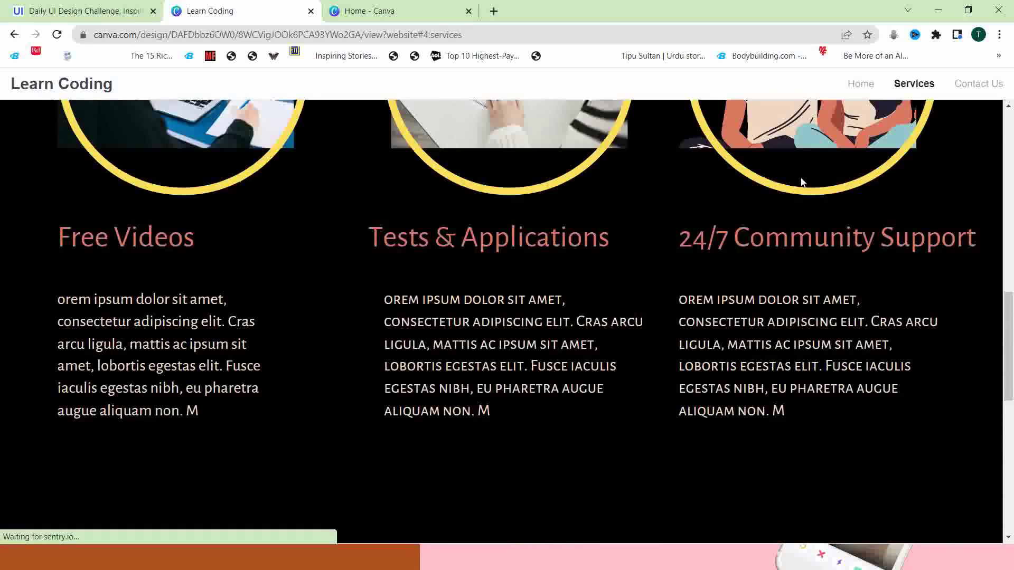
scroll(801, 182, up, 1)
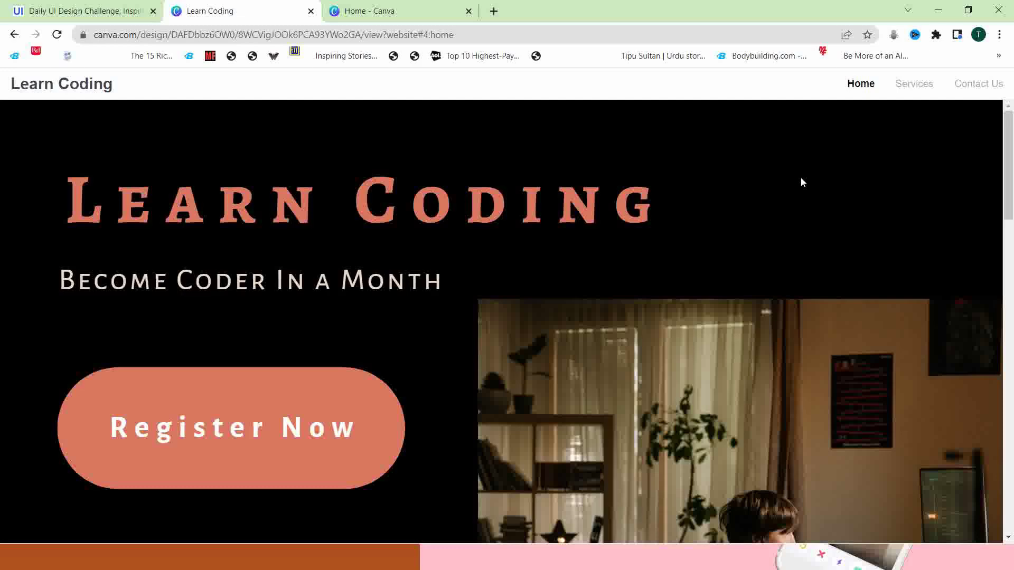
- Bring up the Daily UI challenge page and close it, leaving Canva Home showing
click(84, 11)
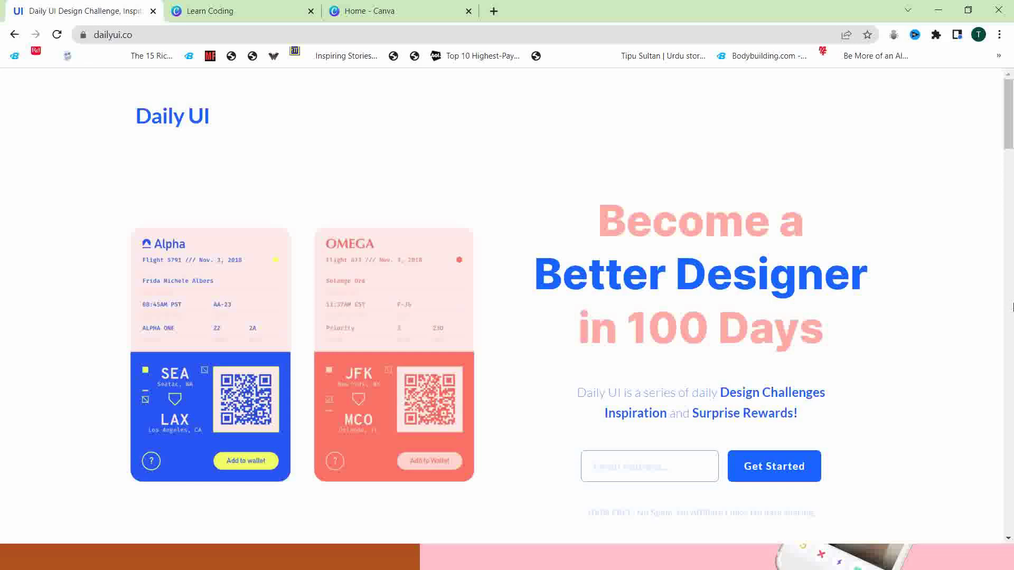
click(153, 11)
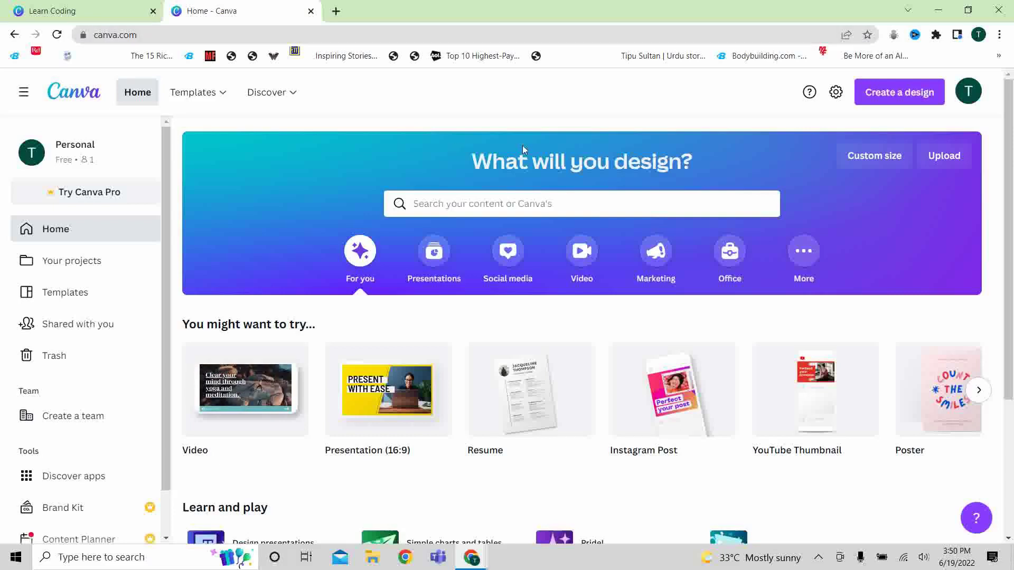
- Start a new blank design with a custom size of 1400 × 800 px
click(906, 93)
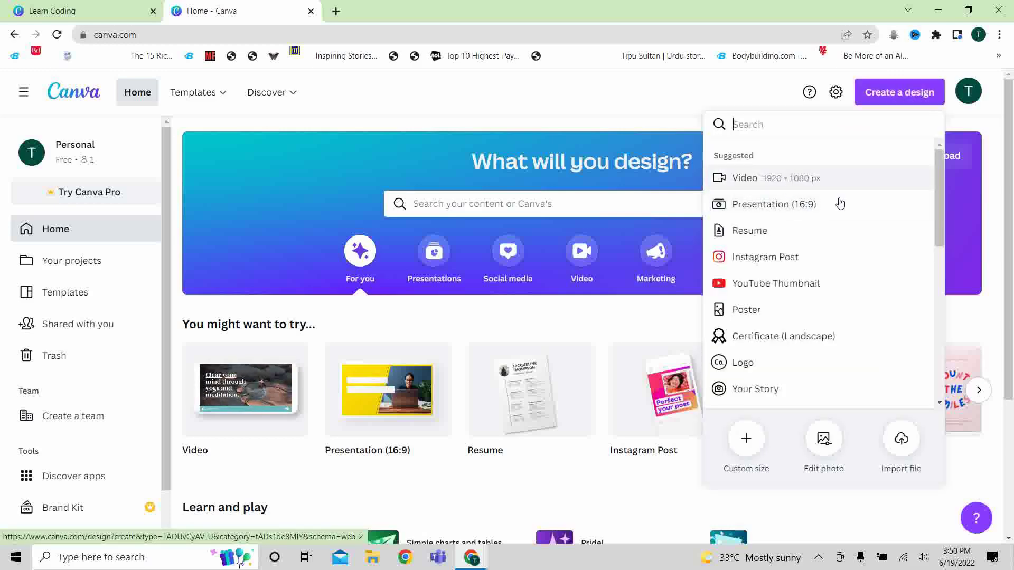
click(958, 230)
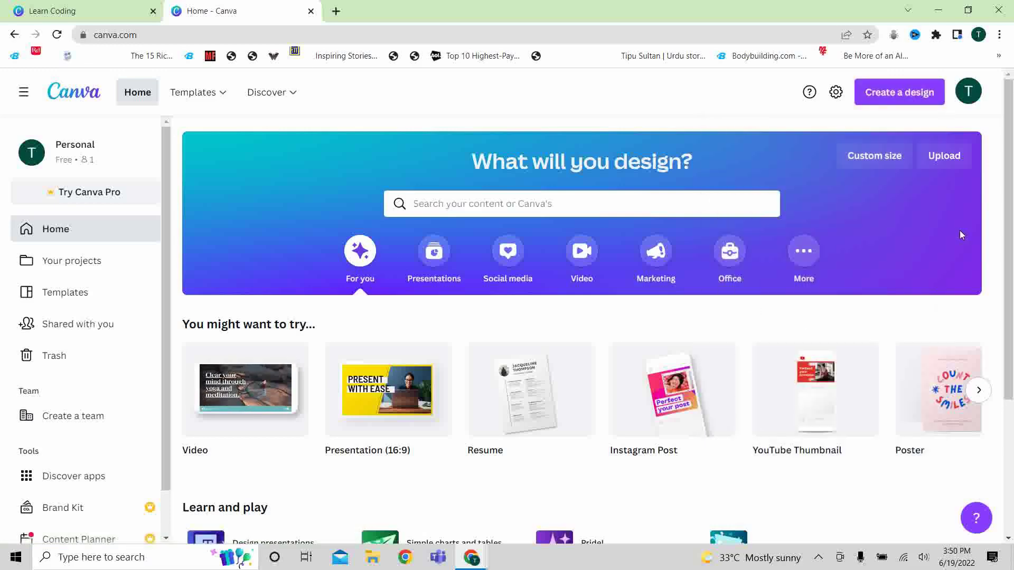
click(871, 155)
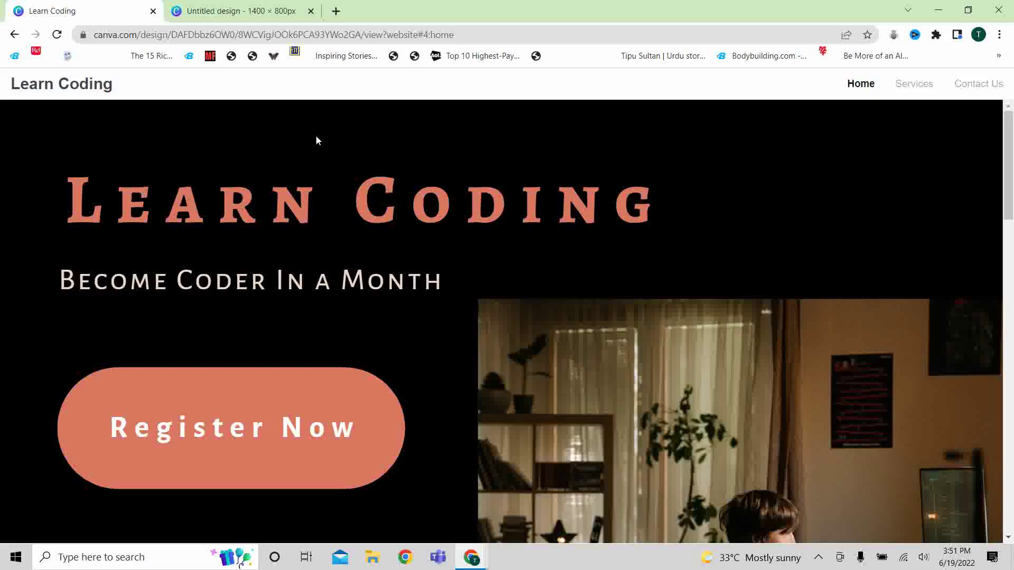
- Review the published Learn Coding site's pages, then return to the blank untitled design
click(228, 6)
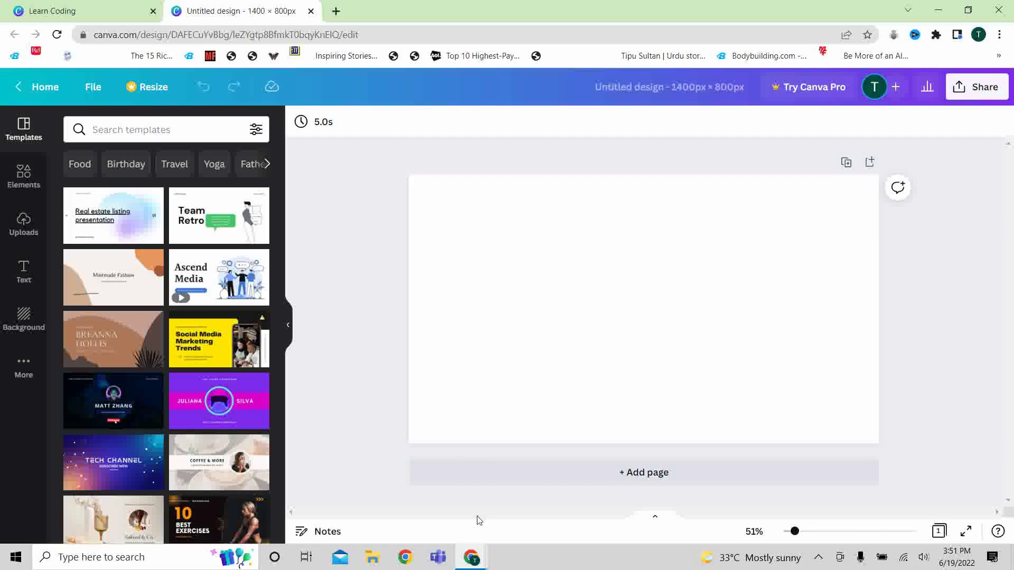
click(472, 557)
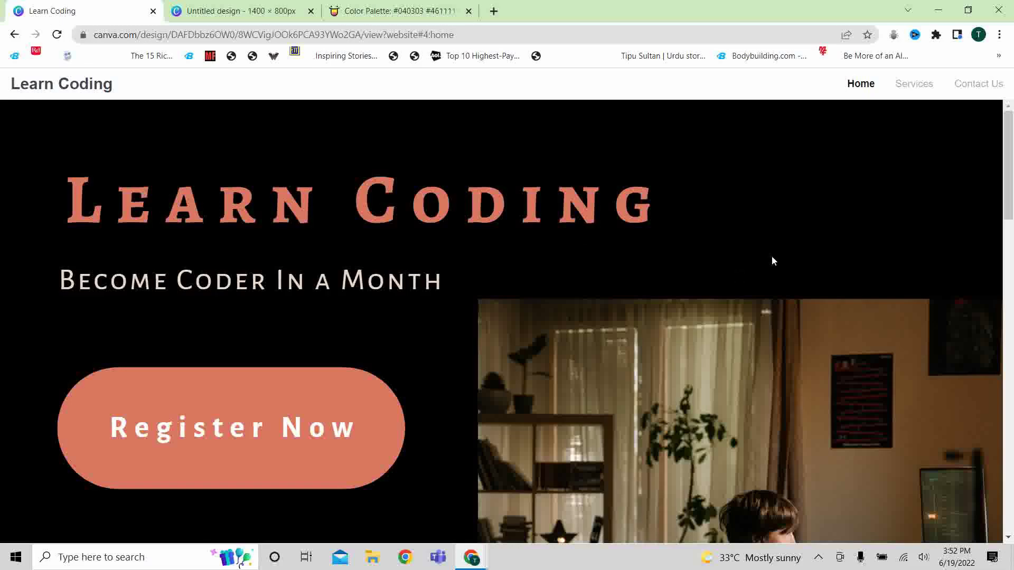
scroll(819, 230, down, 7)
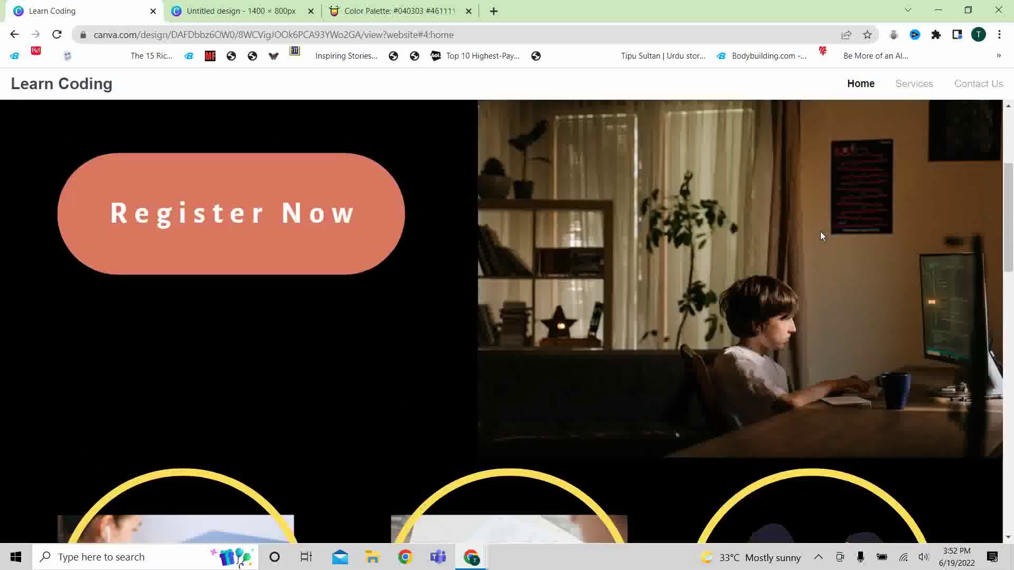
scroll(822, 235, down, 15)
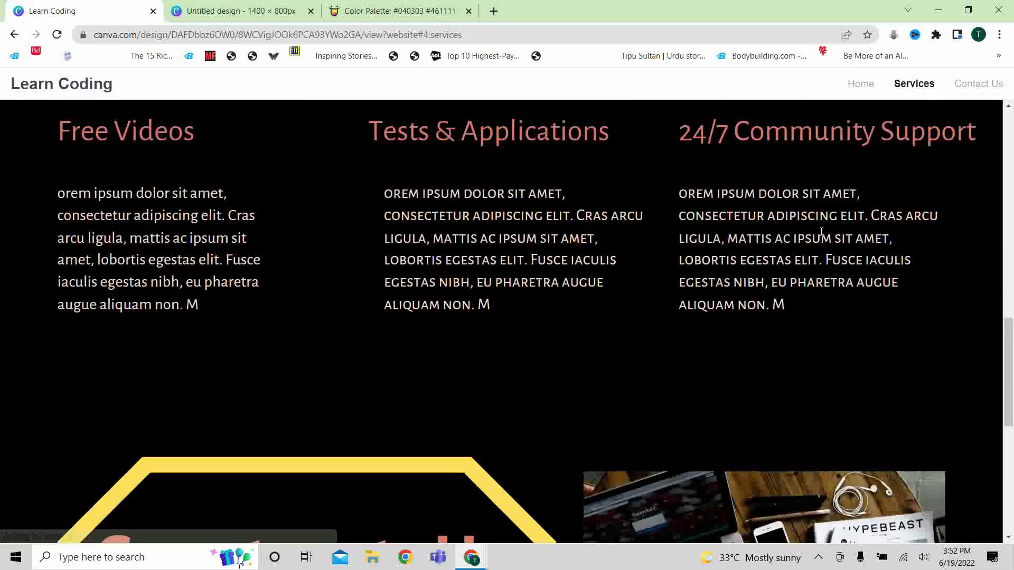
scroll(821, 236, up, 12)
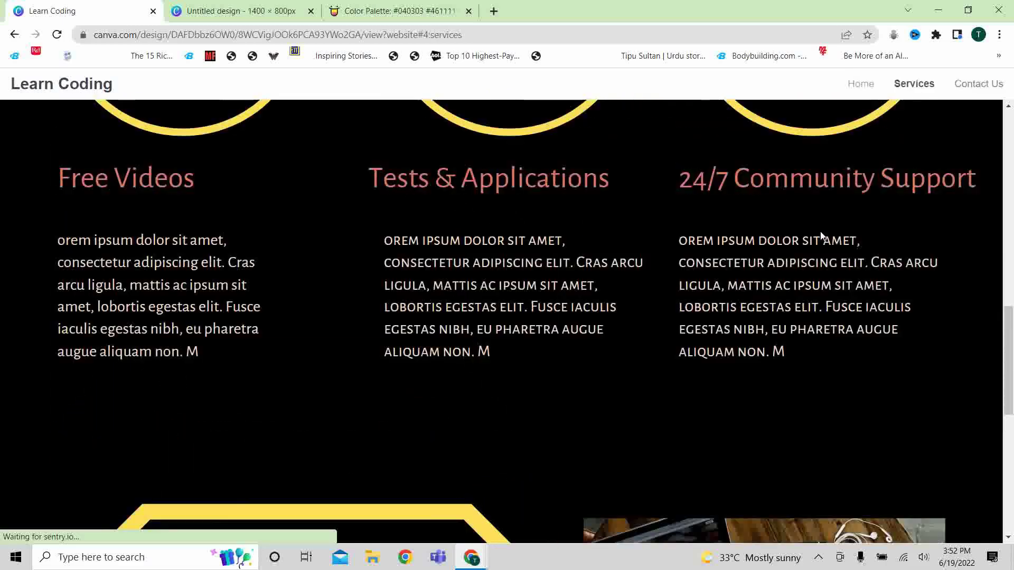
scroll(821, 236, up, 7)
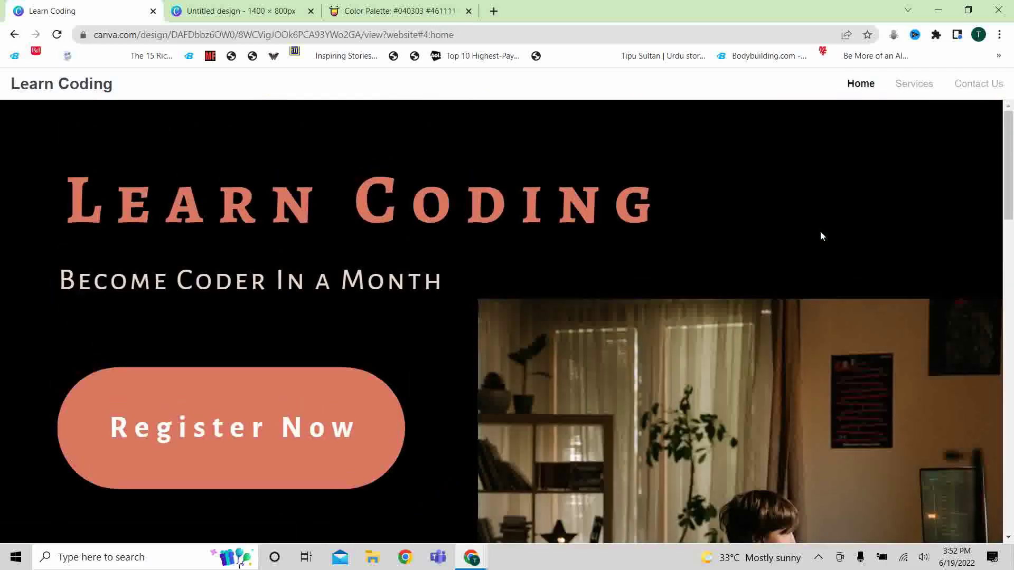
click(211, 6)
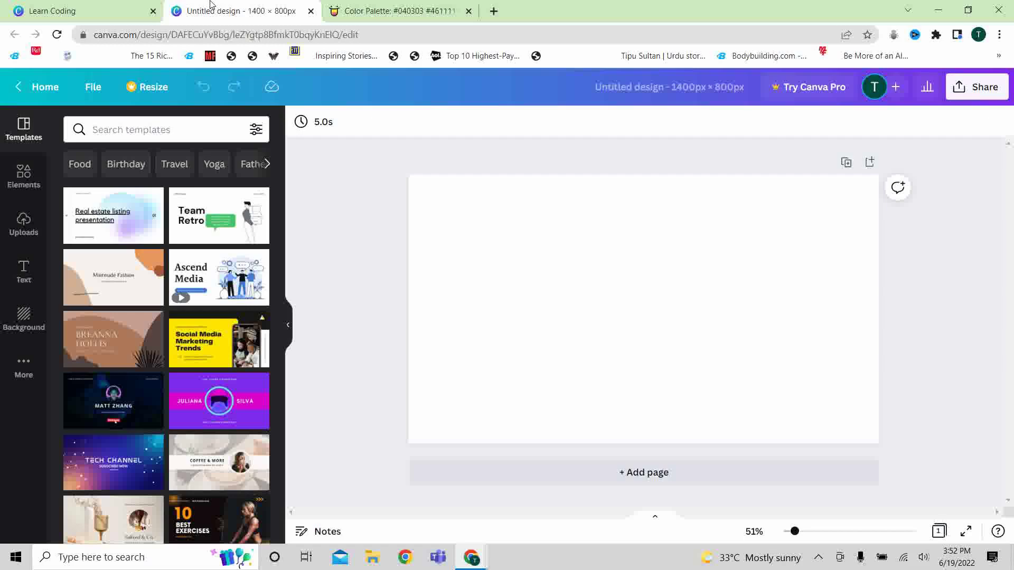
- Copy the near-black #040303 code from the saved Color Hunt palette
click(422, 4)
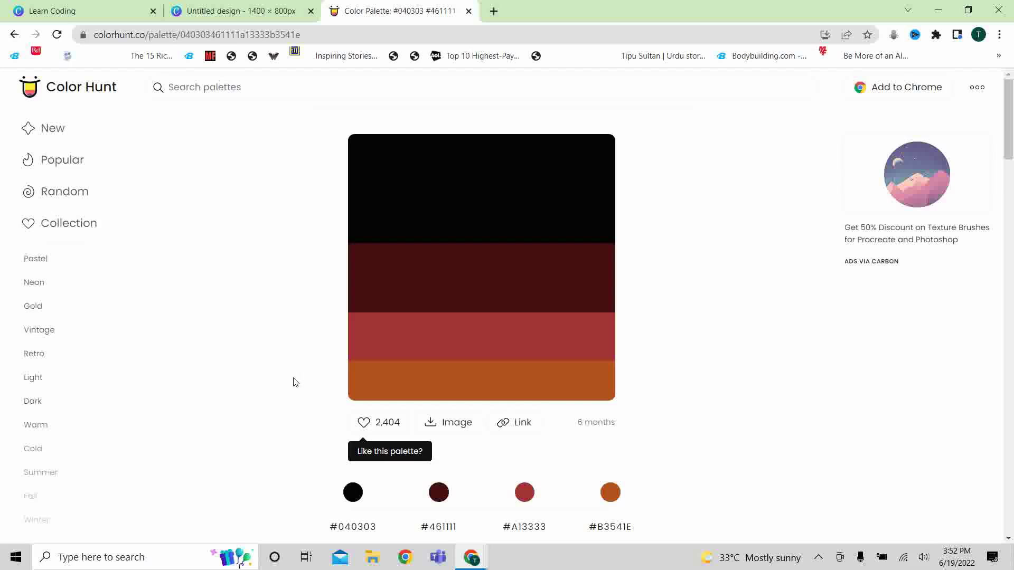
scroll(295, 382, down, 2)
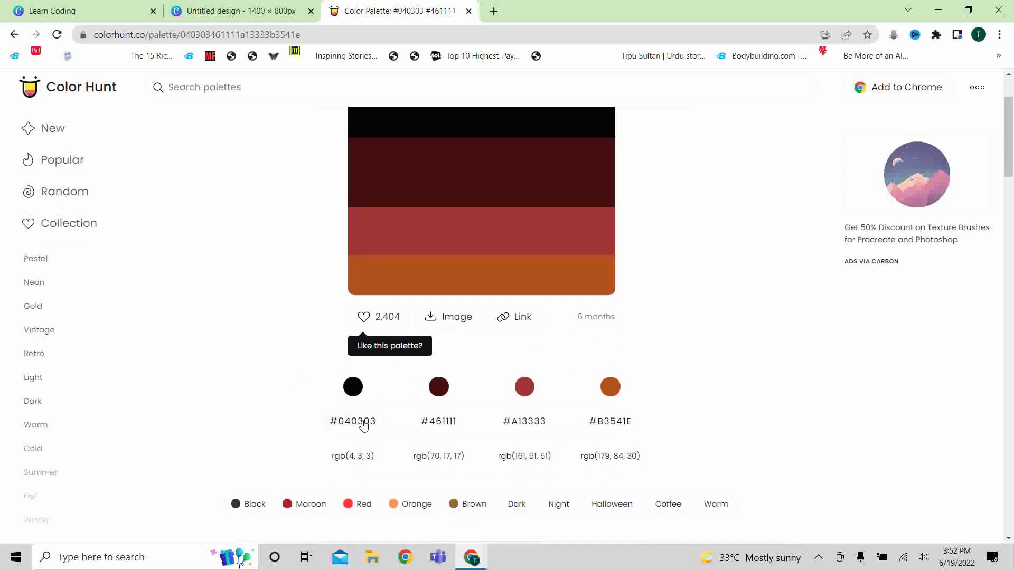
click(373, 133)
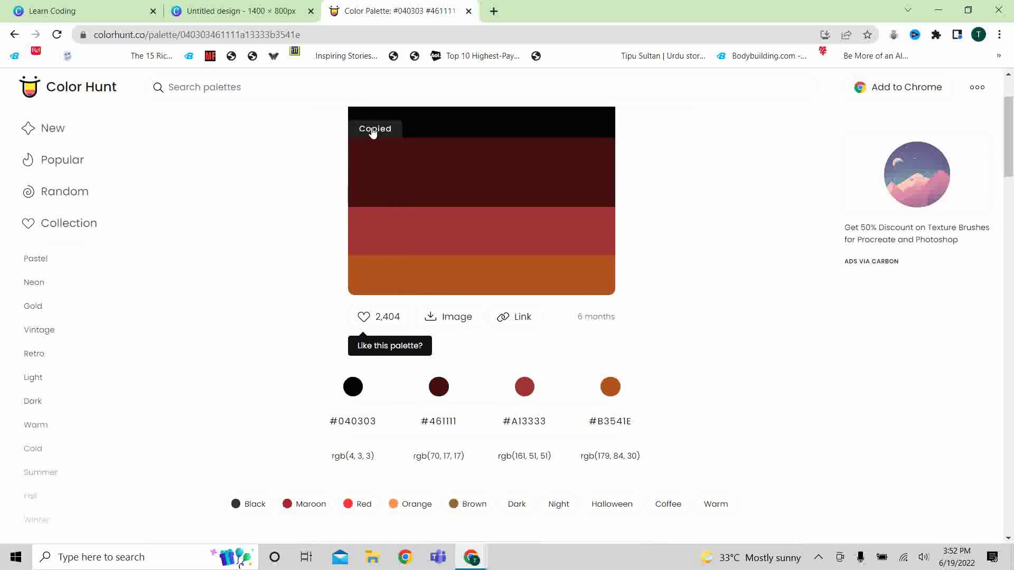
- Fill the blank page background with the copied #040303 near-black
click(244, 7)
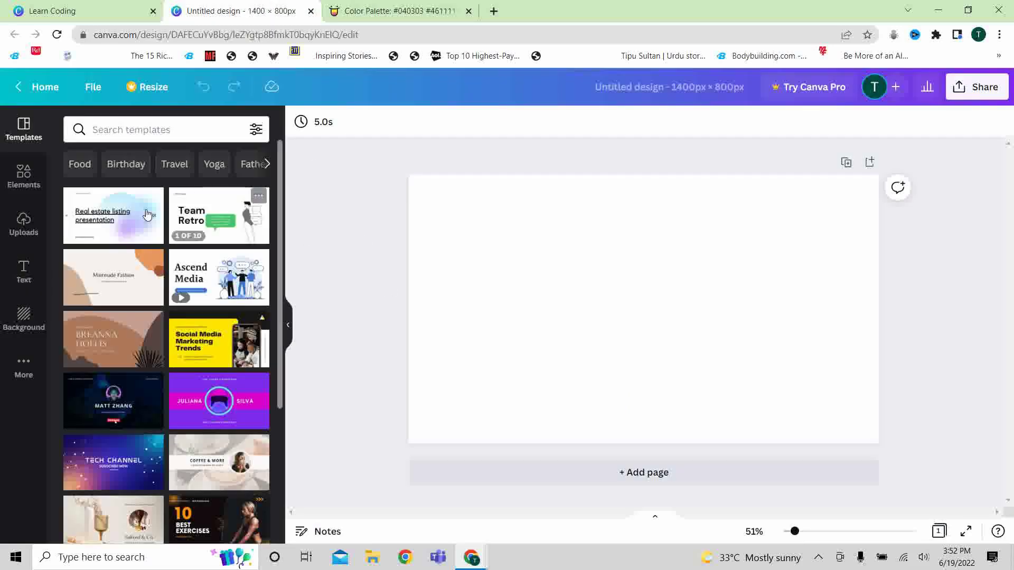
click(23, 317)
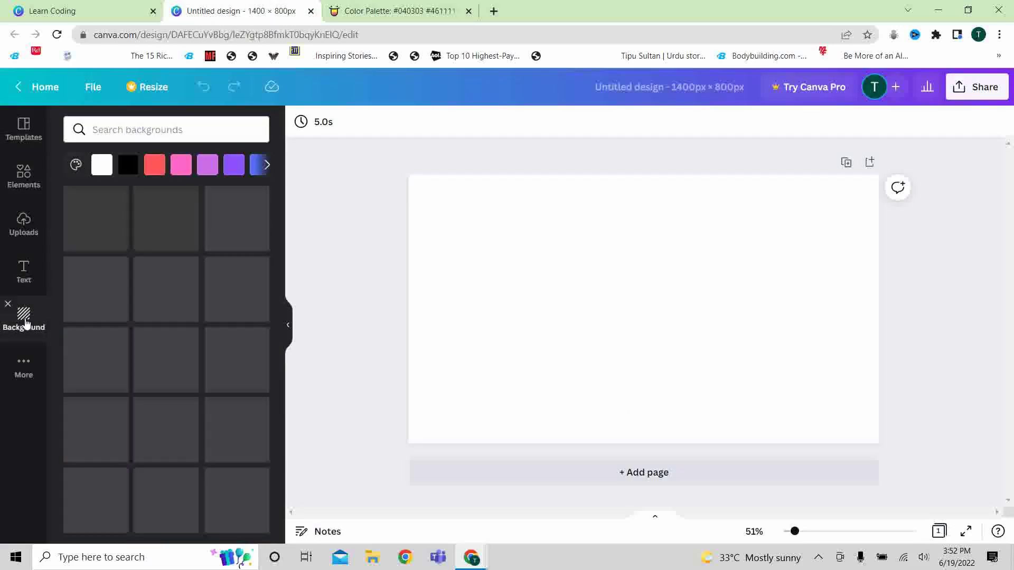
click(76, 165)
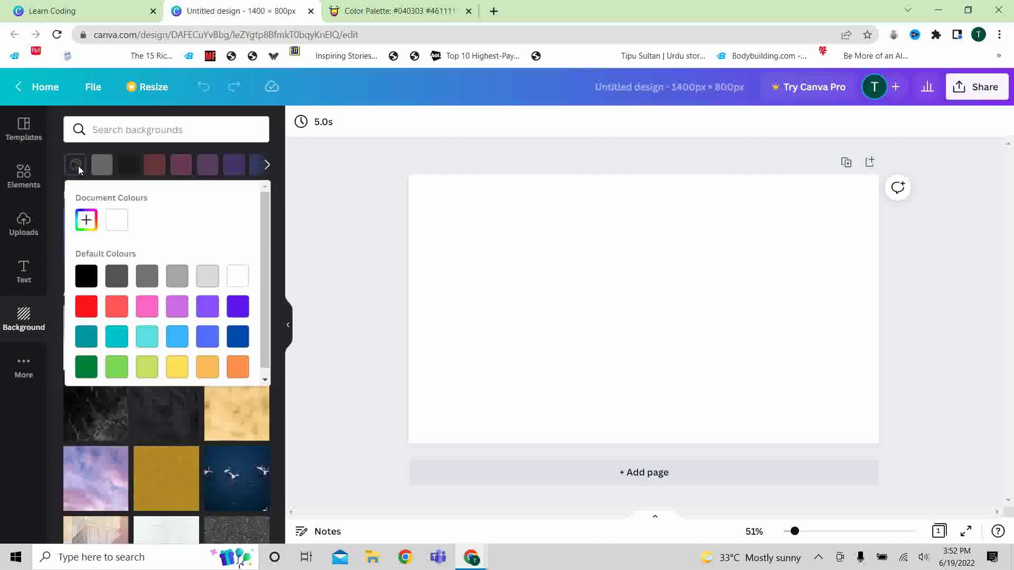
click(87, 219)
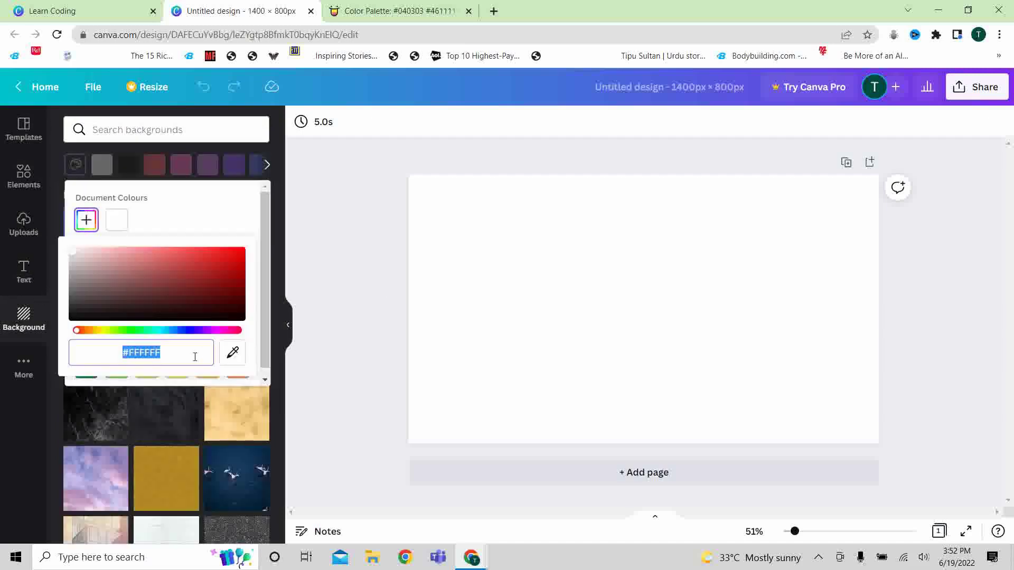
key(ctrl+v)
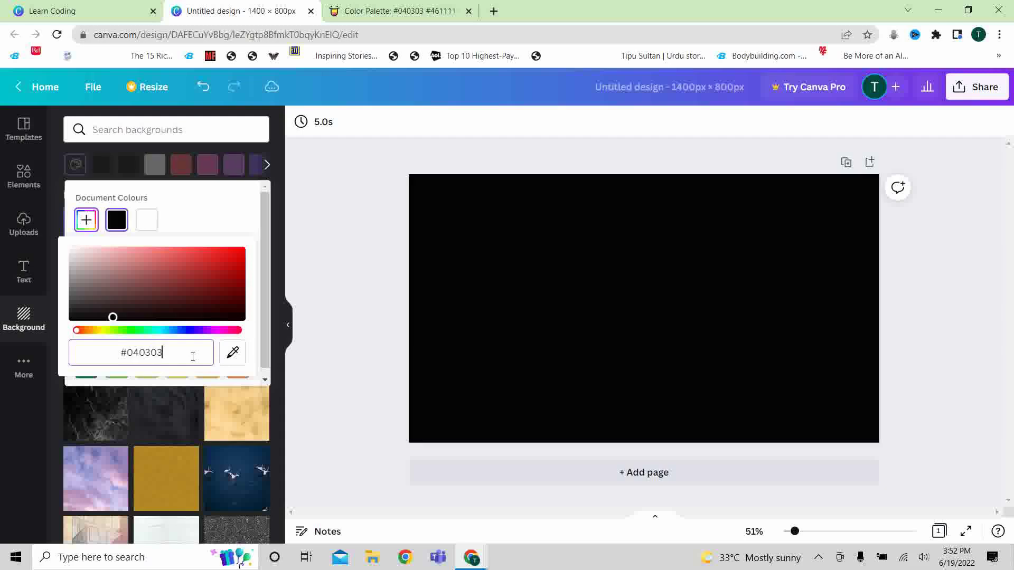
key(Return)
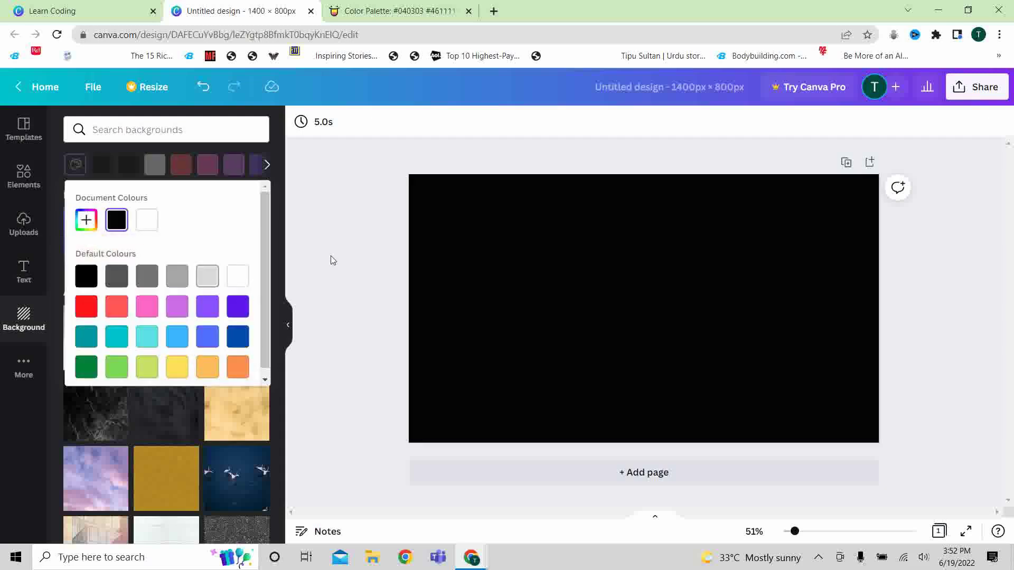
click(353, 263)
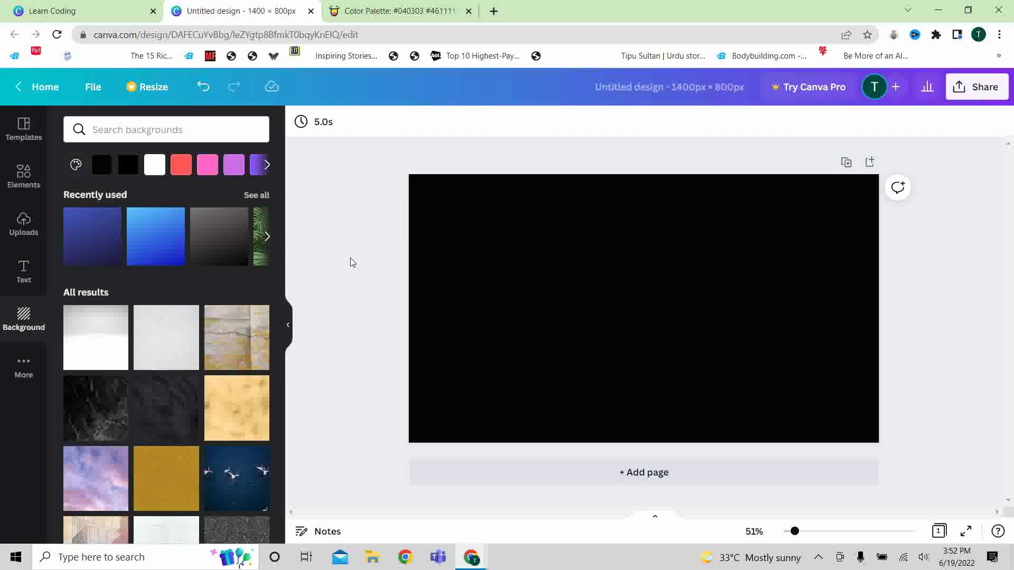
- Glance at the published site, then bring up the editor's Text options
click(95, 8)
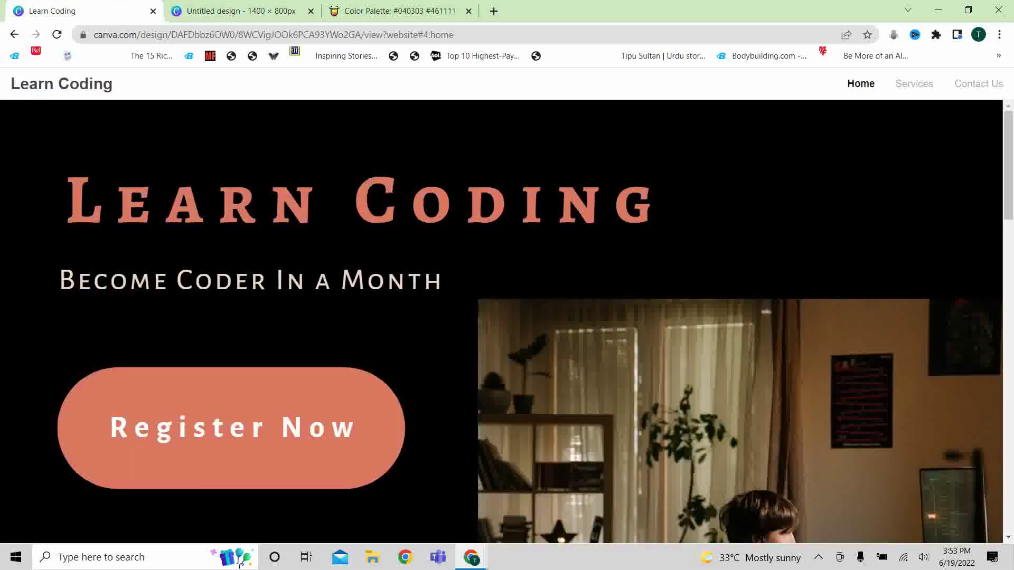
click(259, 6)
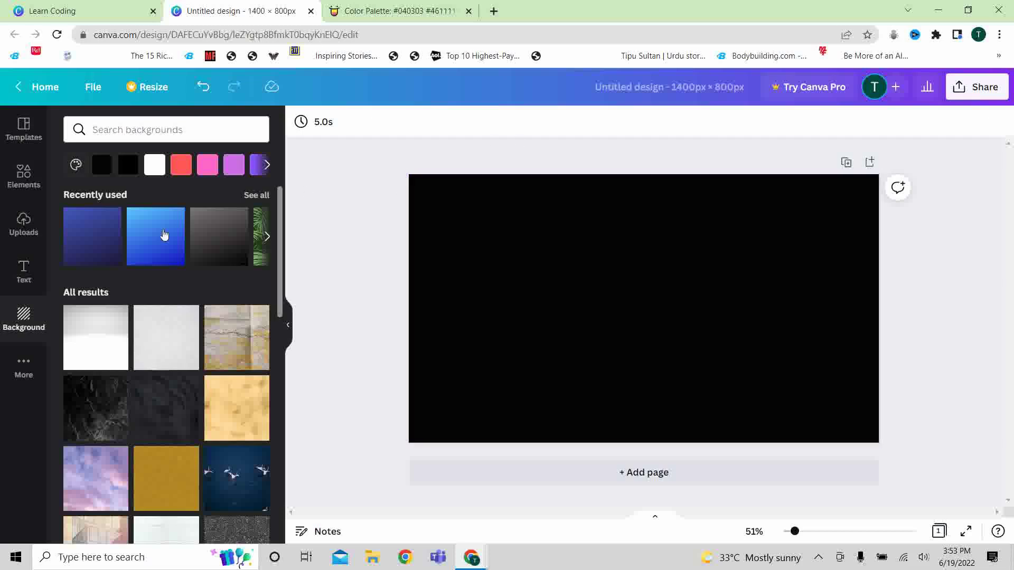
click(24, 270)
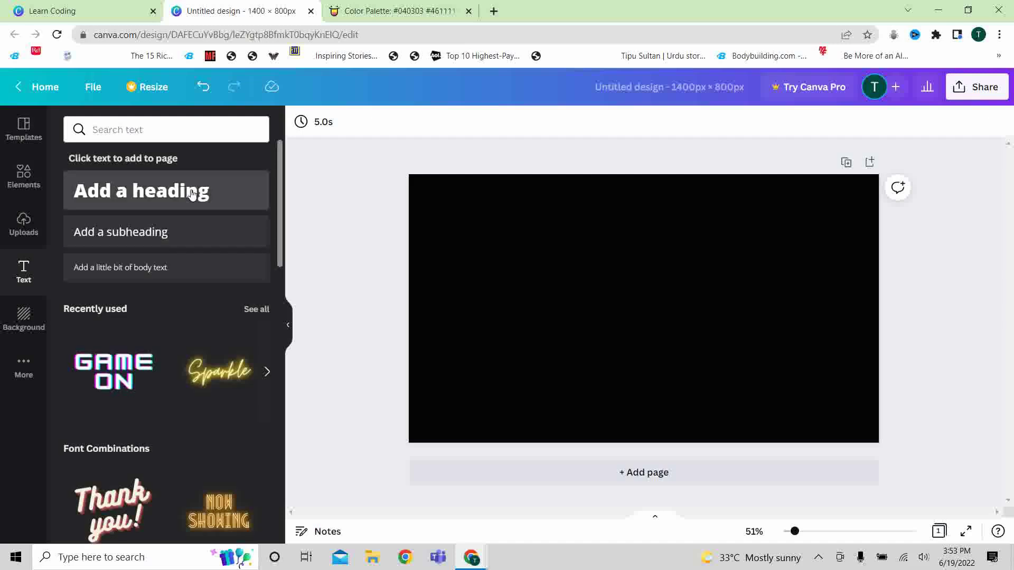
- Add a heading reading 'Learn Coding' in the Alegreya SC font
click(192, 194)
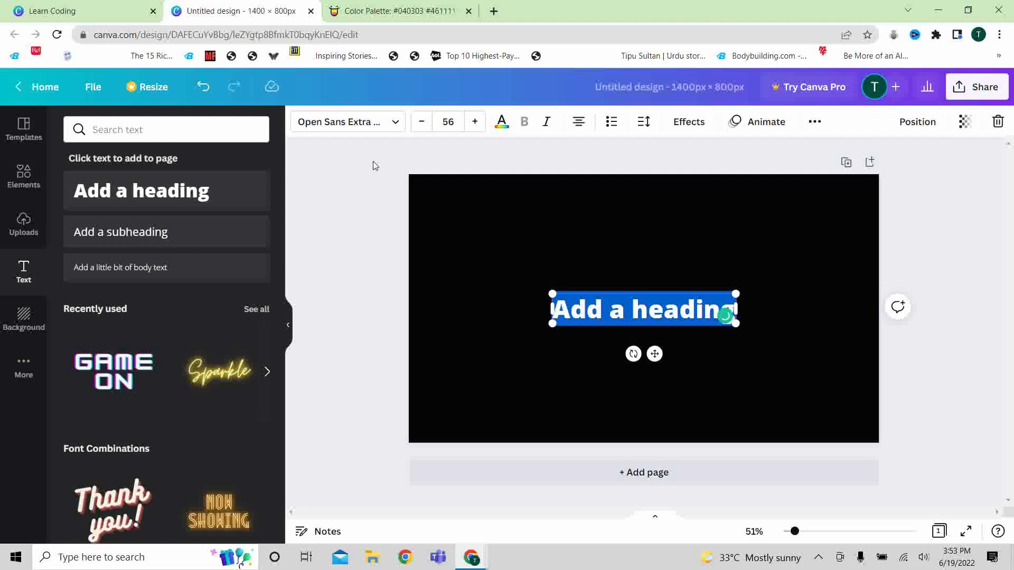
click(388, 131)
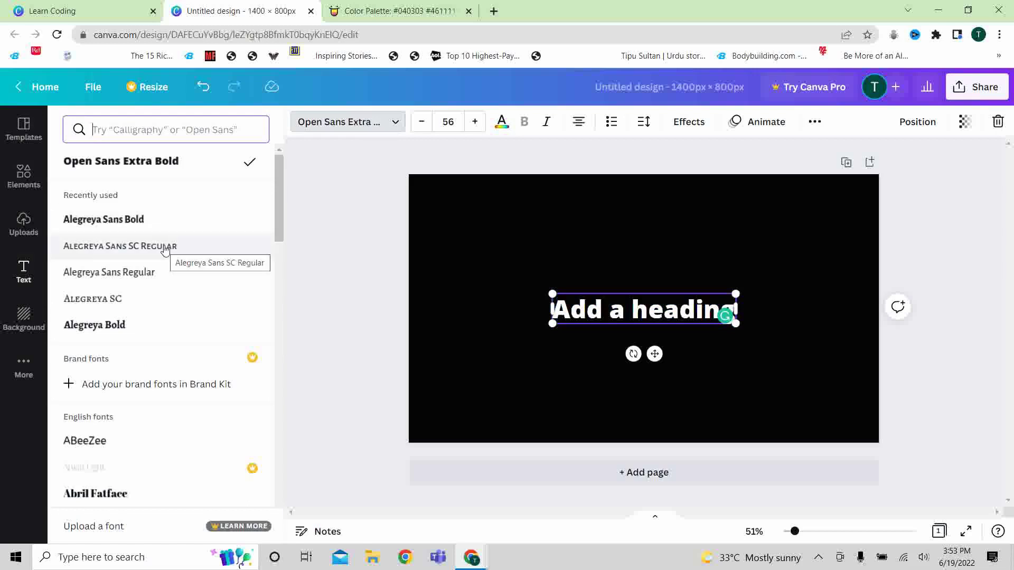
click(122, 300)
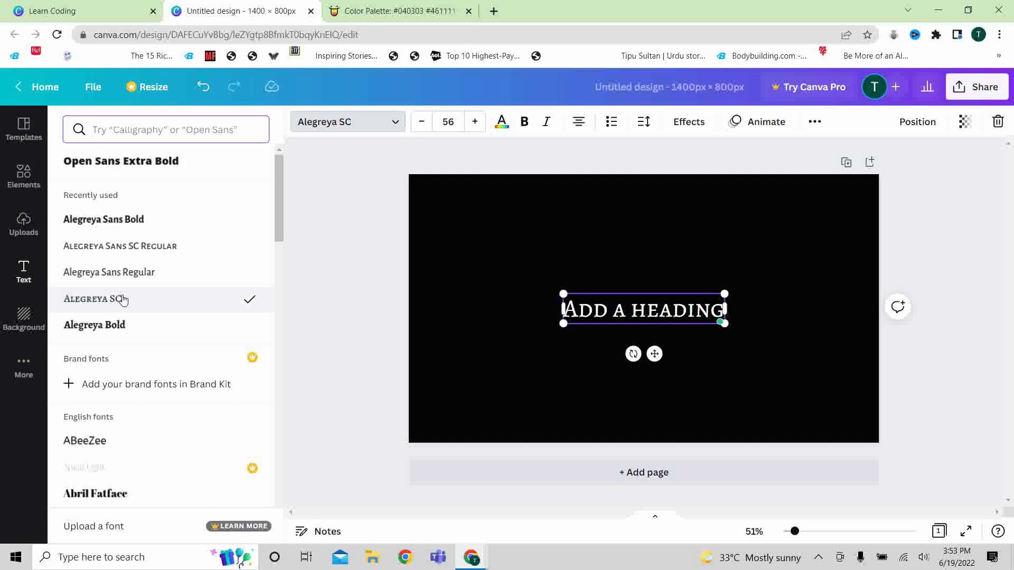
click(654, 310)
key(ctrl+a)
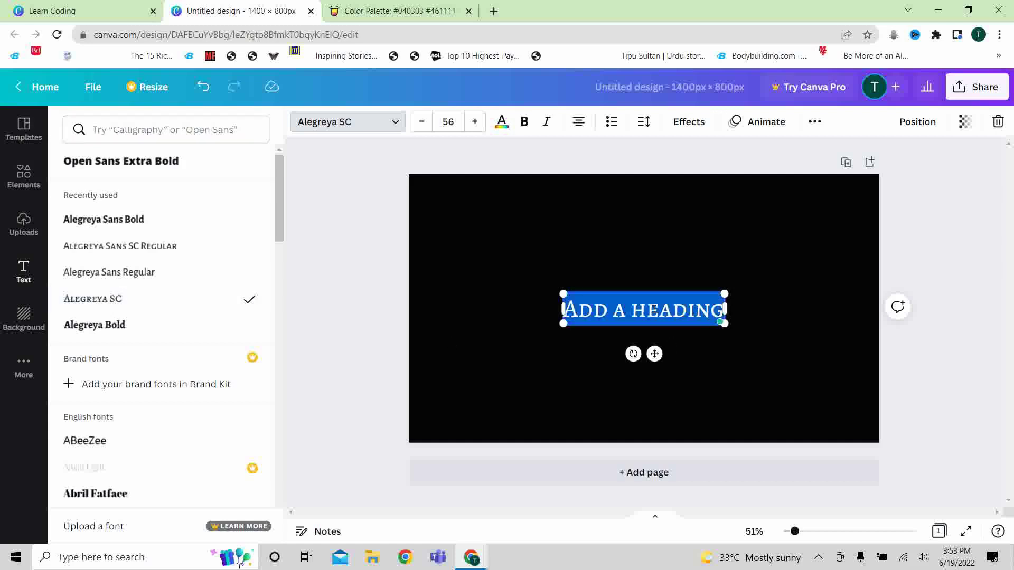
text(Lea)
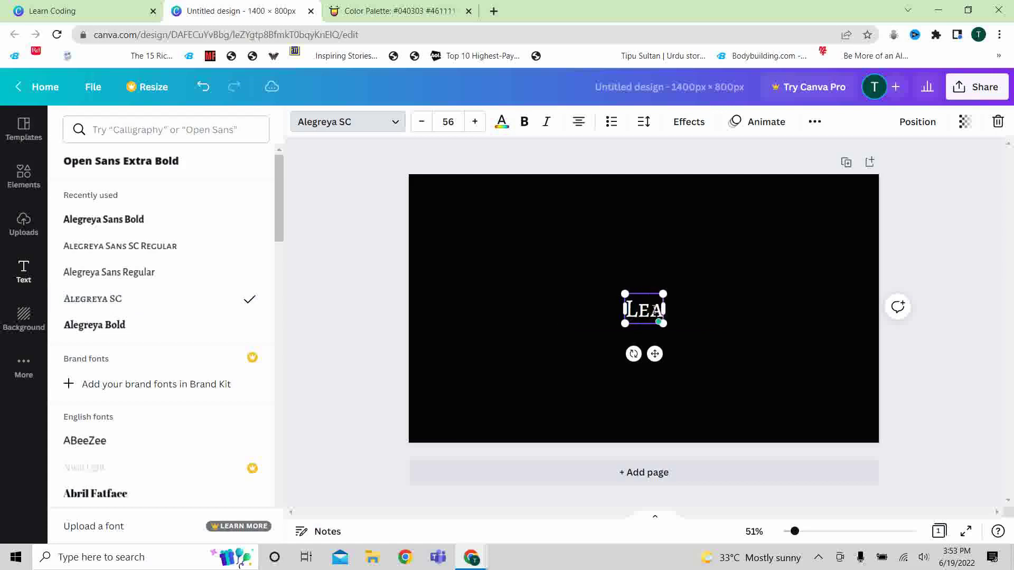
text(rn)
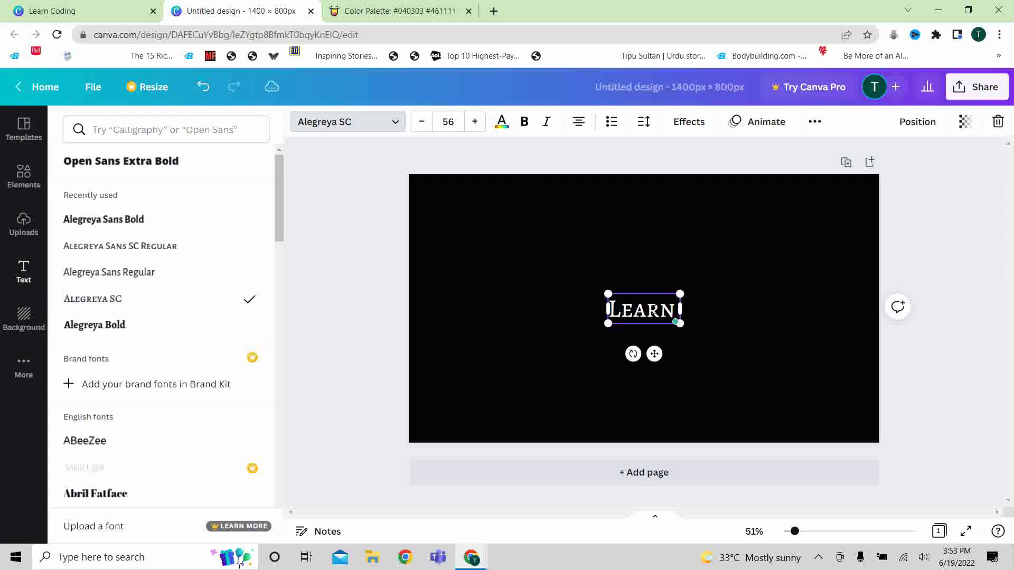
text( Coding)
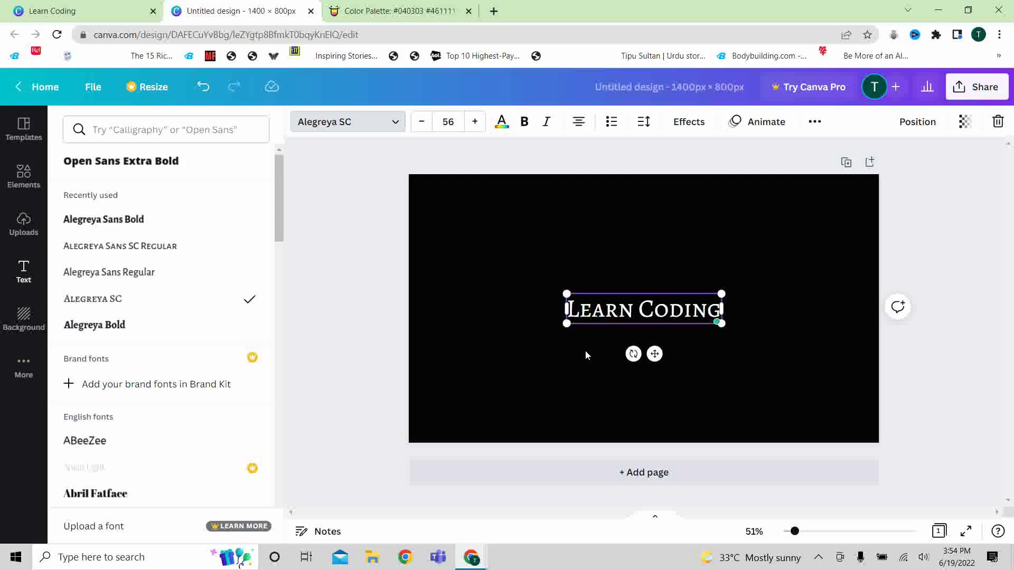
- Start enlarging the Learn Coding heading's font size
key(ctrl+a)
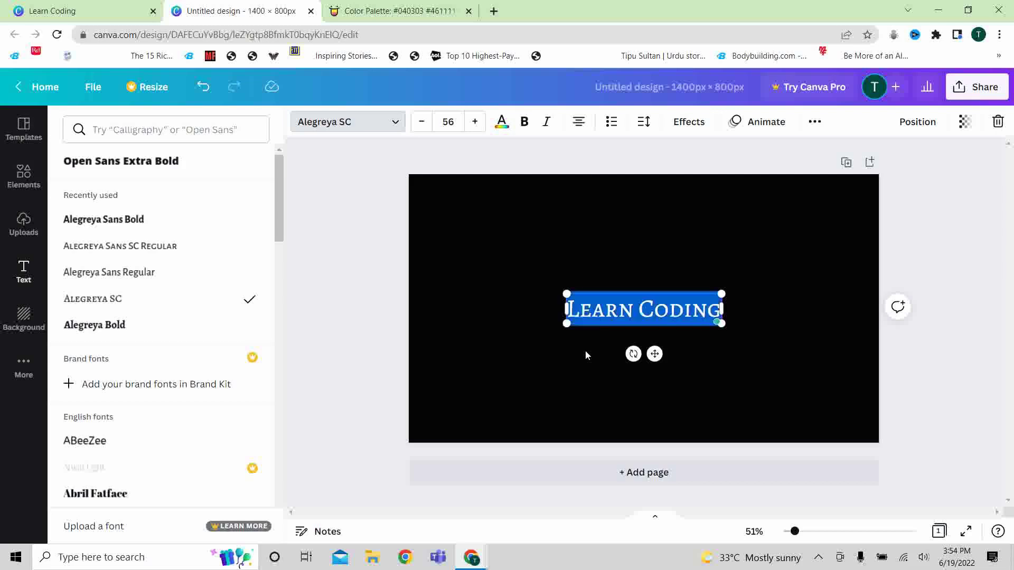
click(476, 122)
click(476, 122)
click(477, 122)
- Raise the Learn Coding heading's font size through 66 and 72 to 76
click(477, 122)
click(477, 121)
click(476, 122)
click(476, 122)
click(476, 122)
click(475, 122)
click(476, 122)
click(476, 122)
click(476, 122)
click(476, 122)
click(475, 122)
click(475, 122)
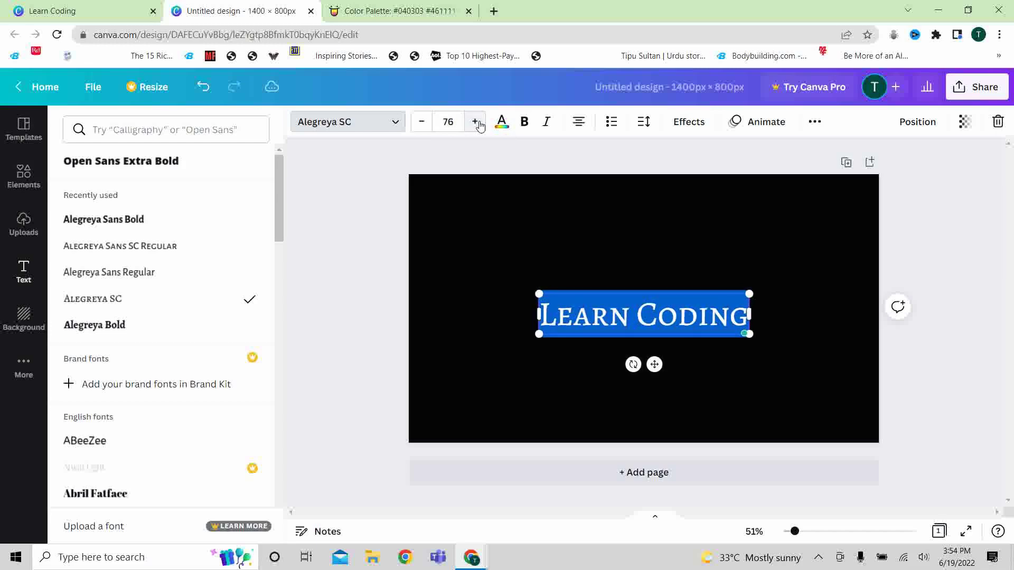
- Make the heading bold and widen its letter spacing to about 137
click(525, 127)
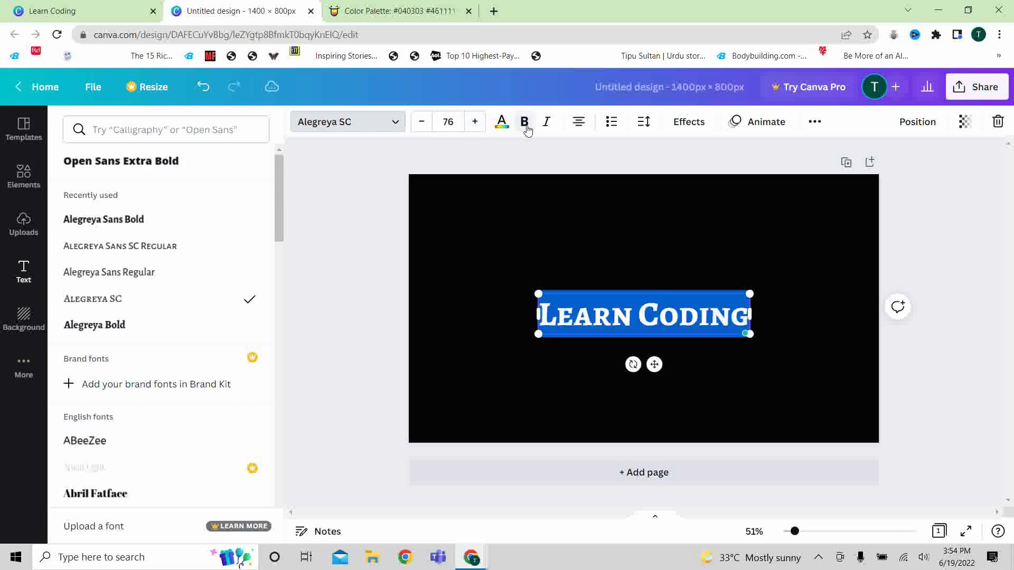
click(643, 122)
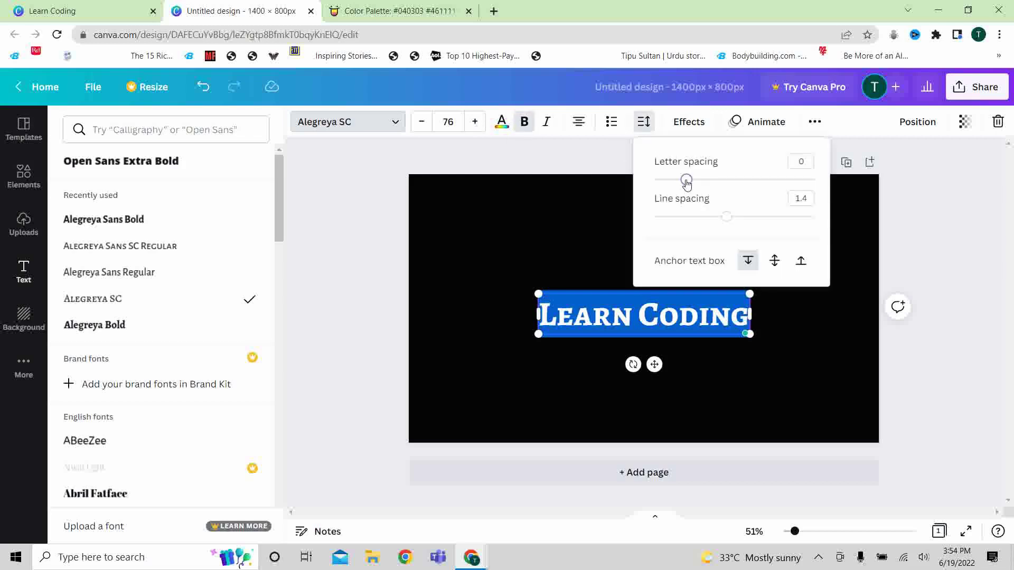
drag(688, 183, 709, 183)
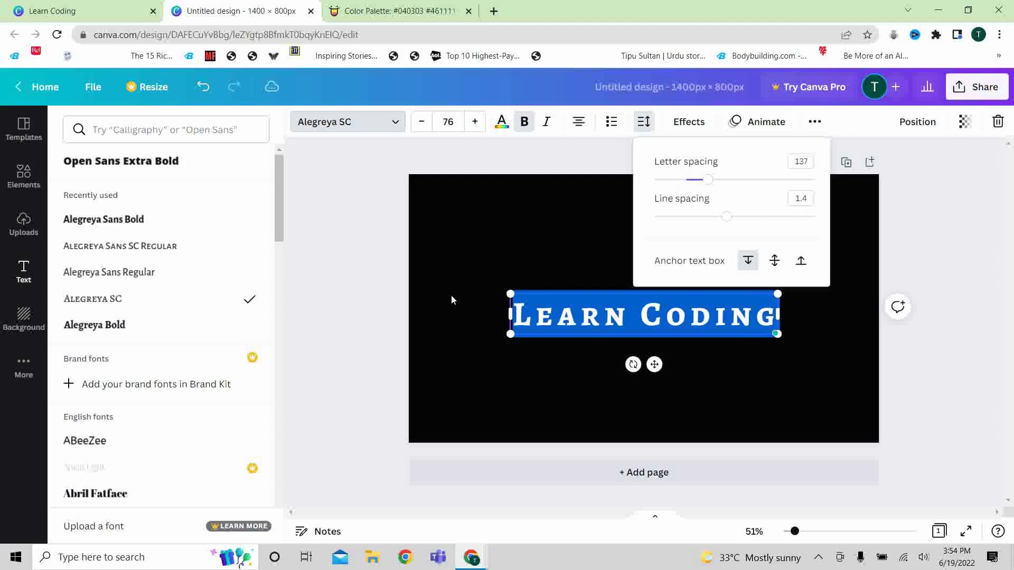
click(381, 322)
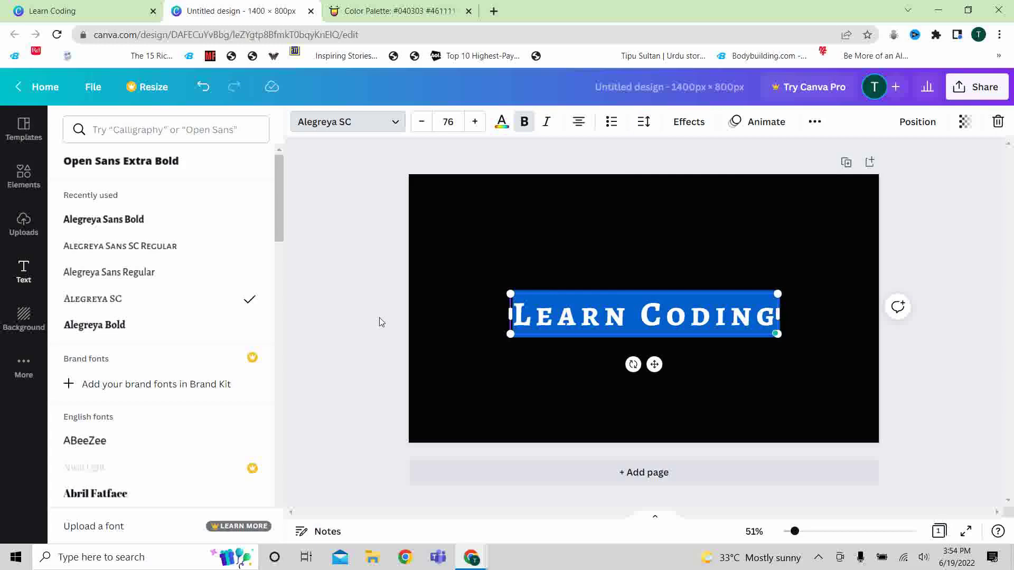
- Colour the Learn Coding heading orange #B3541E, copied from the Color Hunt palette
click(501, 123)
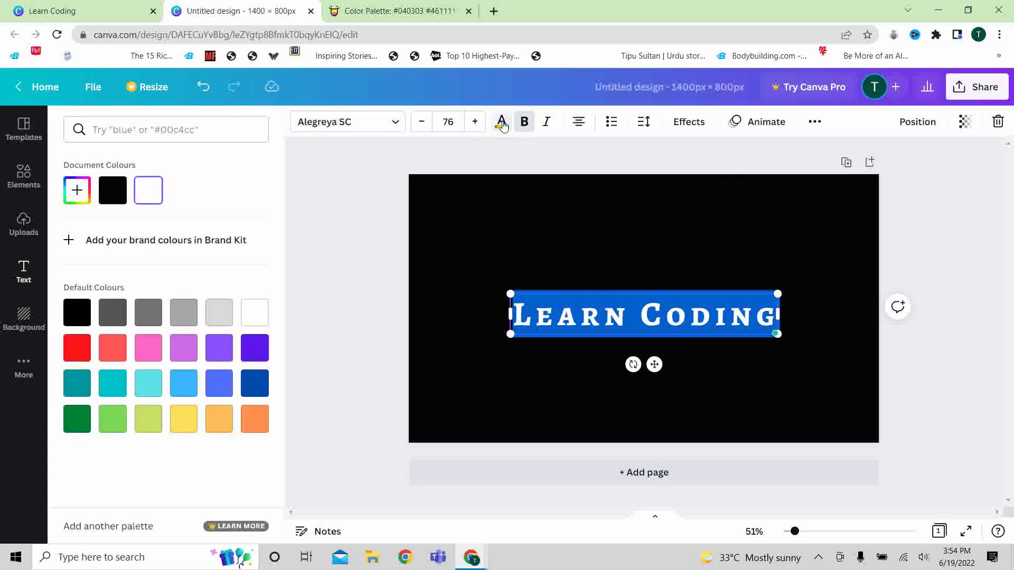
click(401, 11)
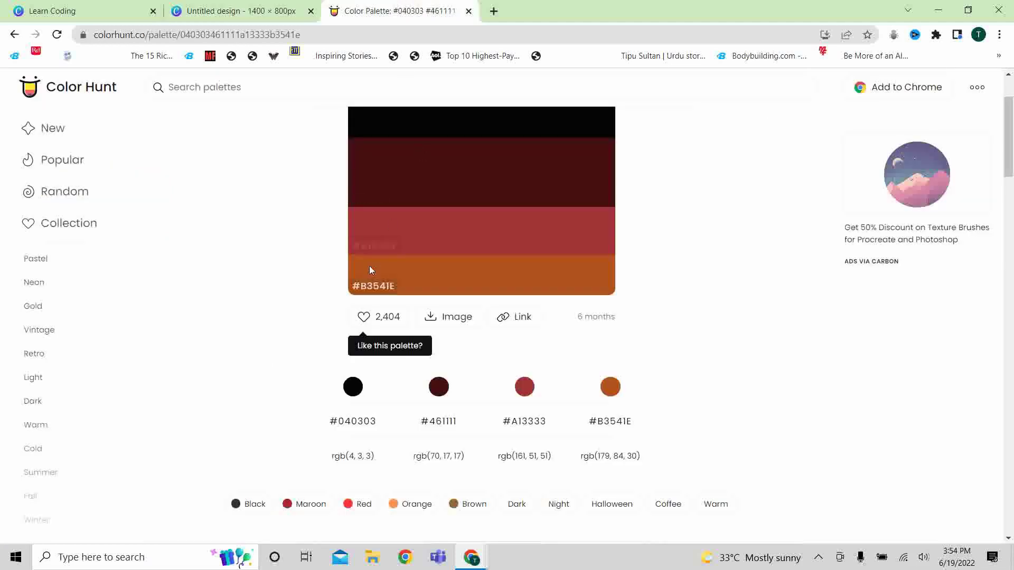
click(364, 287)
click(240, 10)
click(83, 206)
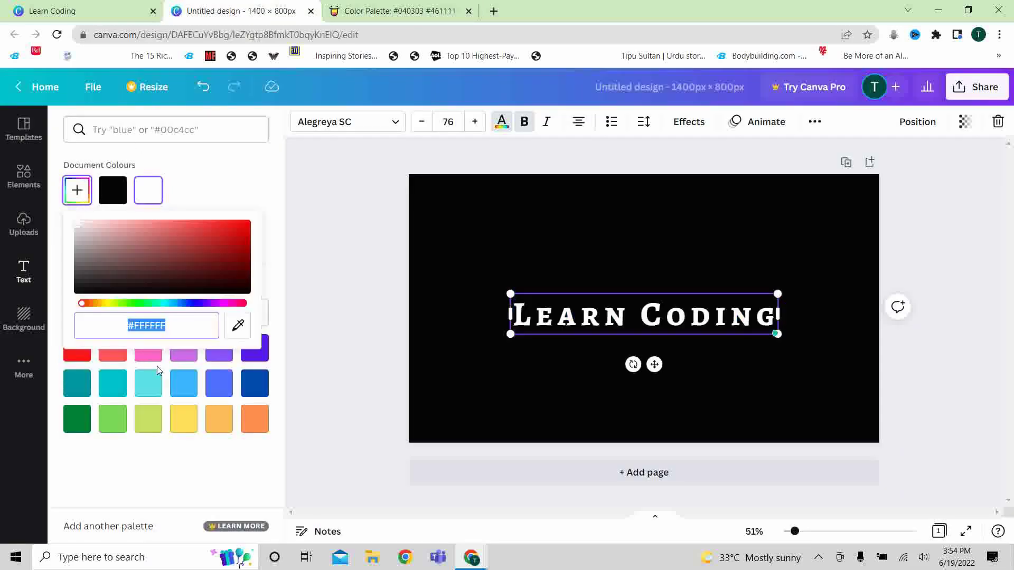
key(ctrl+v)
key(Return)
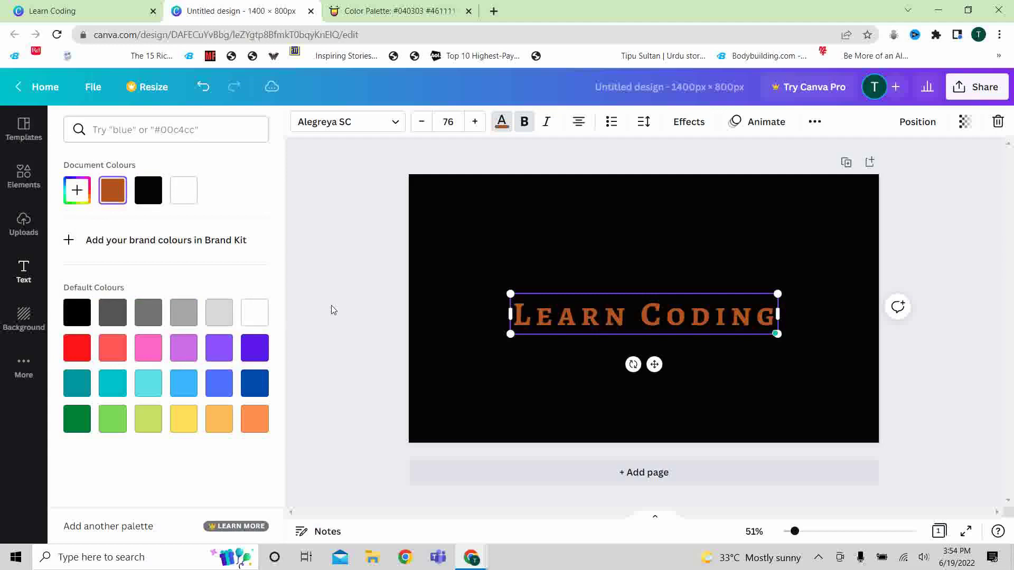
key(Escape)
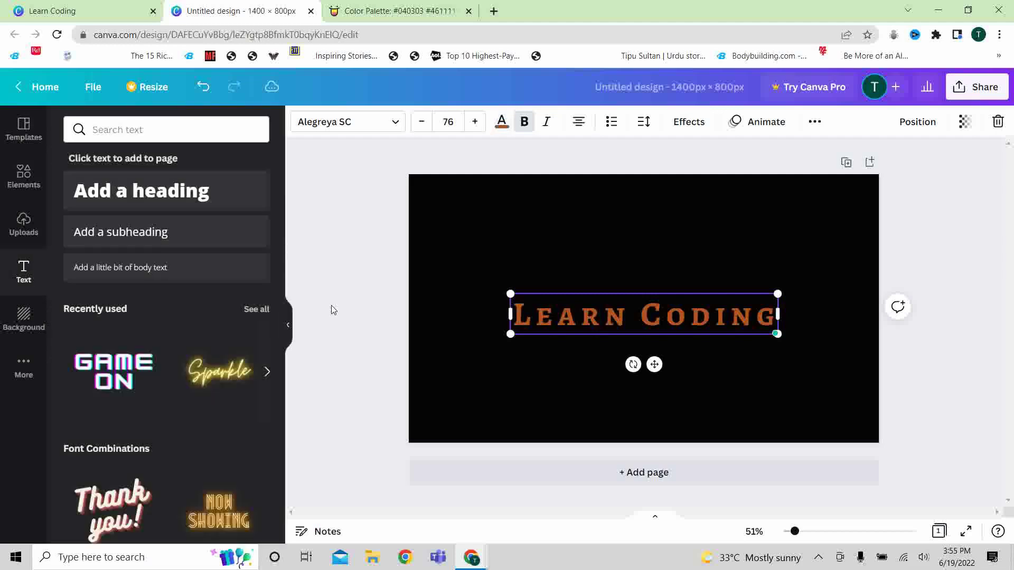
- Move the heading to the page's top-left, checking against the published site
click(37, 5)
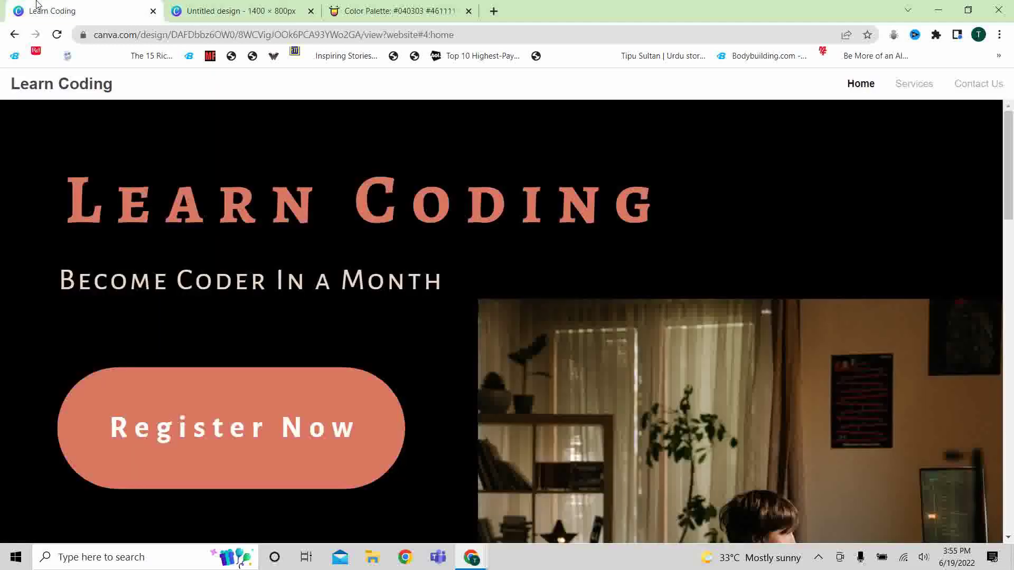
click(370, 10)
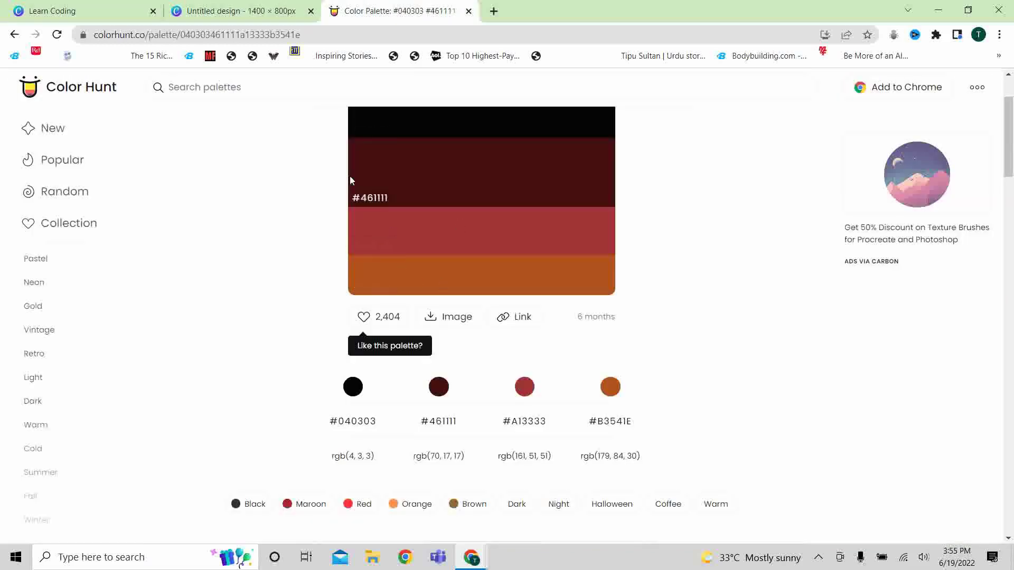
click(205, 4)
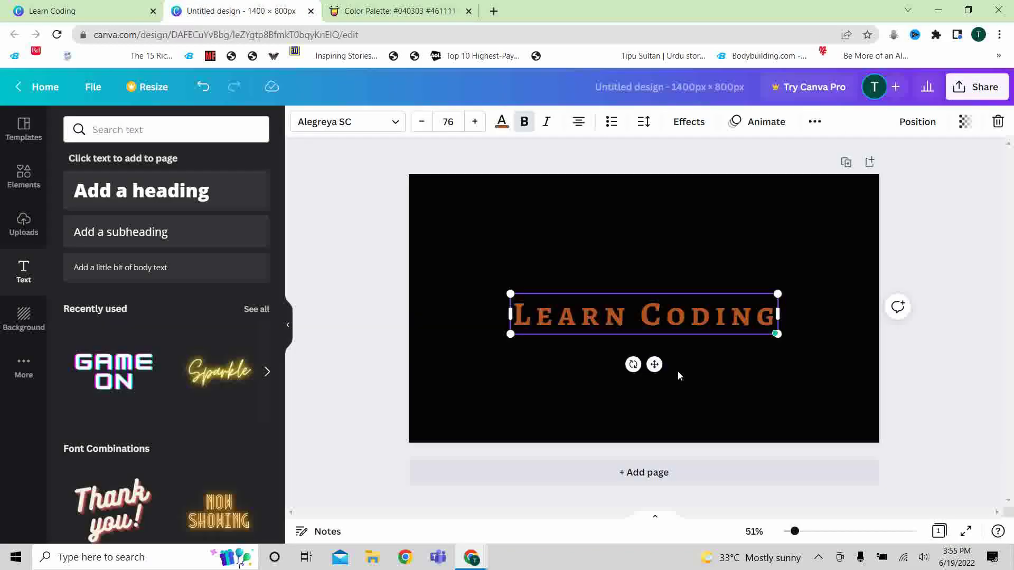
drag(646, 357, 583, 275)
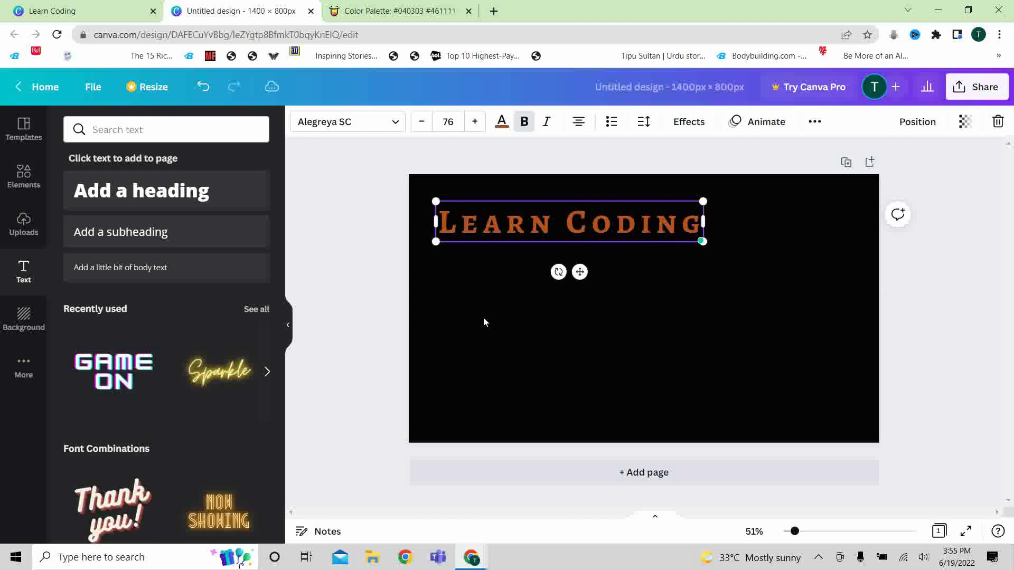
click(371, 320)
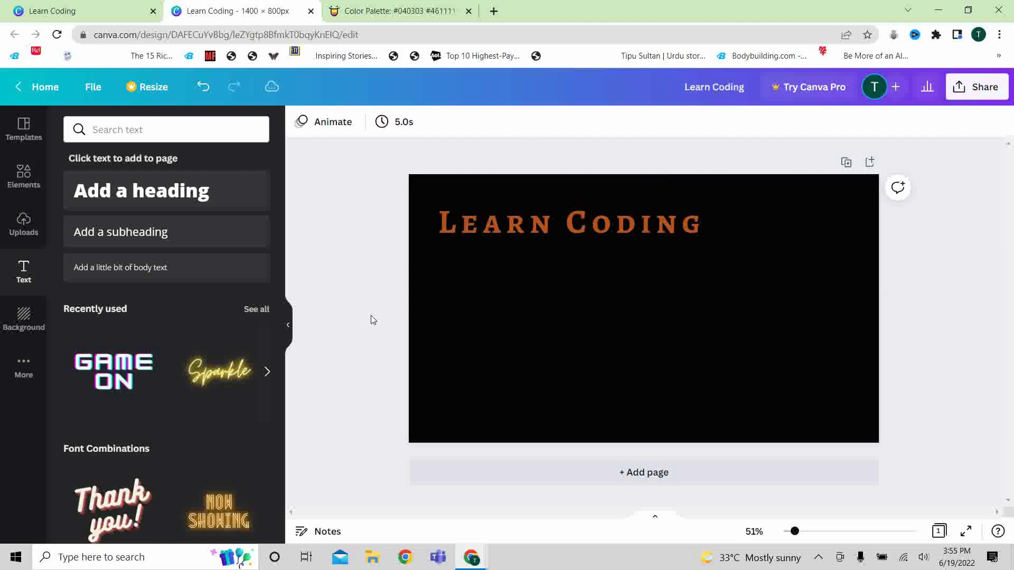
click(33, 6)
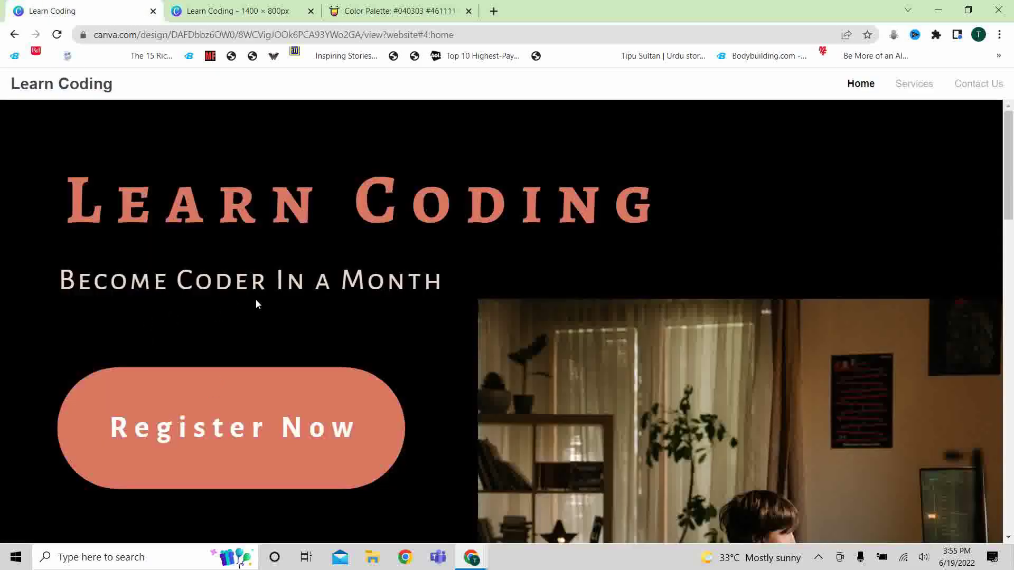
- Add the subheading 'Become Coder In A Month' in Alegreya Sans SC Regular
click(243, 6)
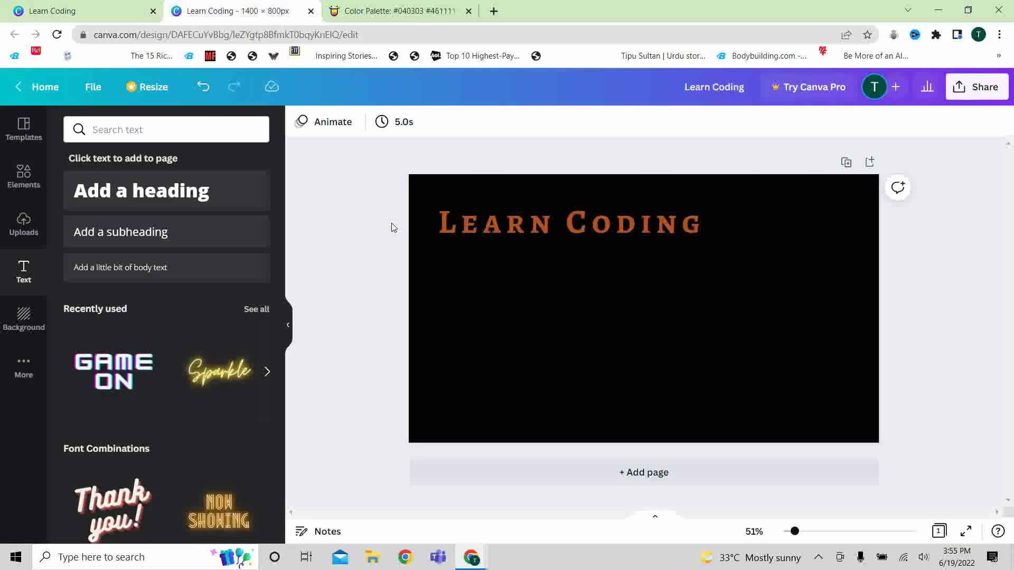
click(186, 240)
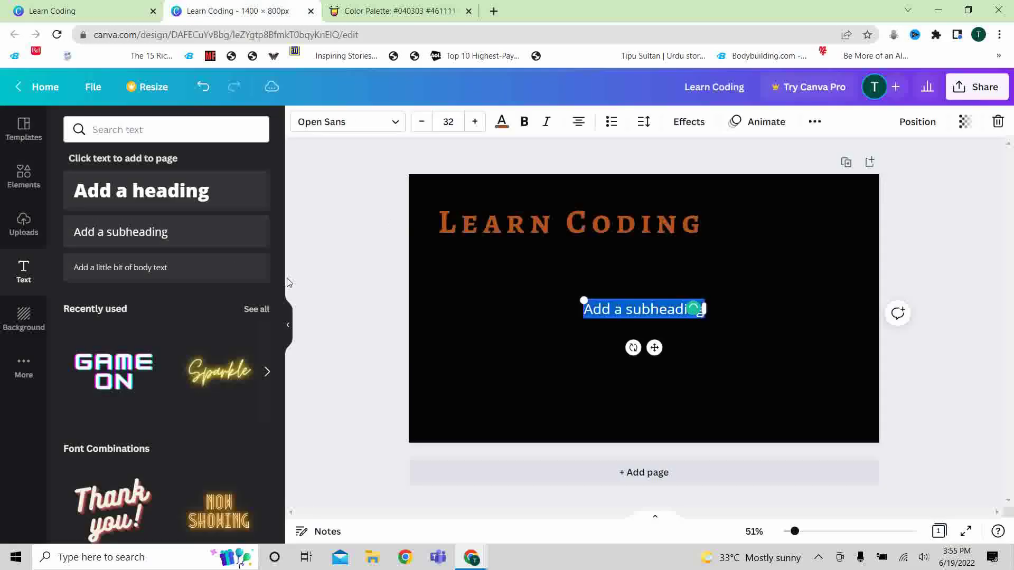
text(Become C)
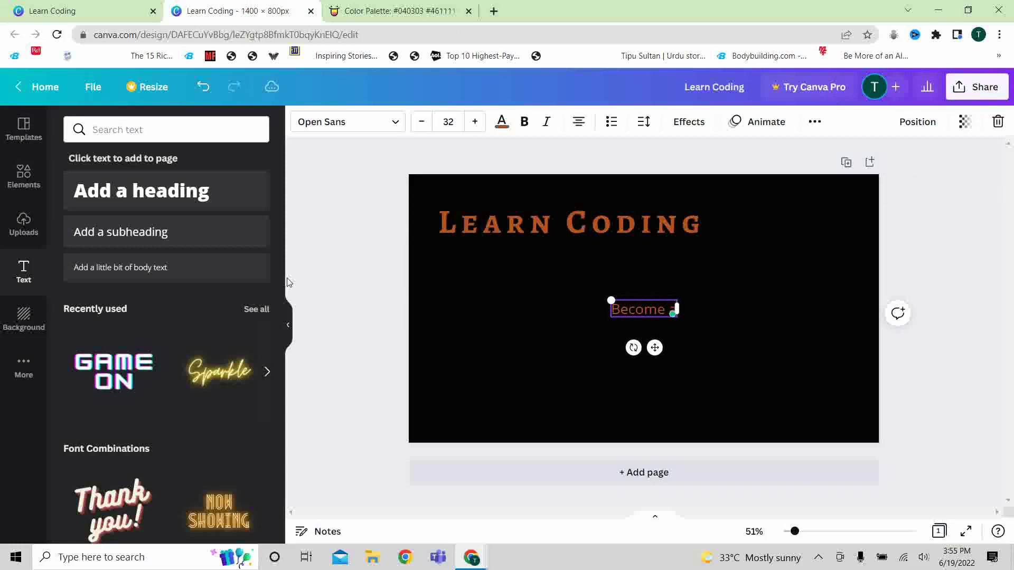
text(oder)
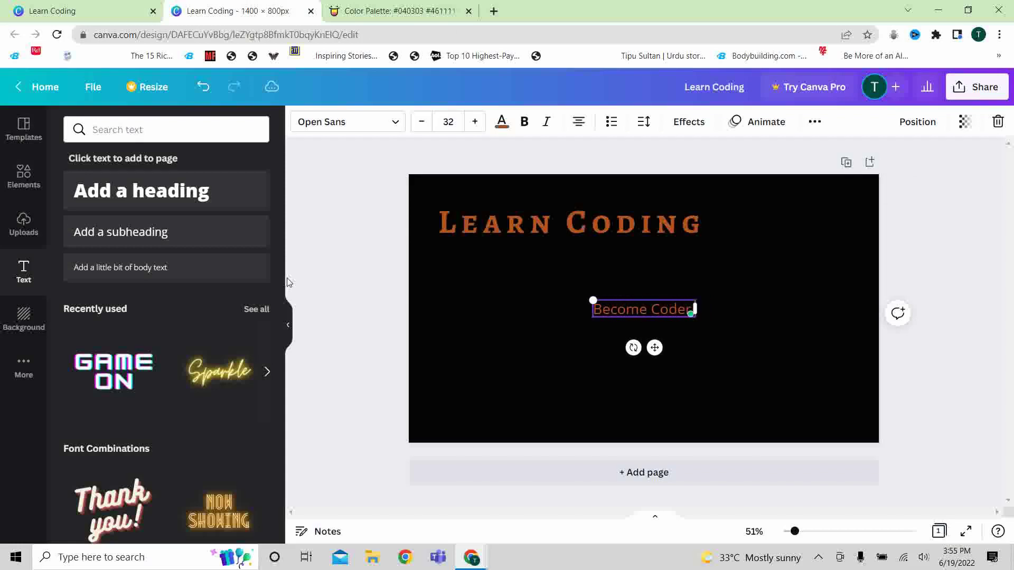
text( In A M)
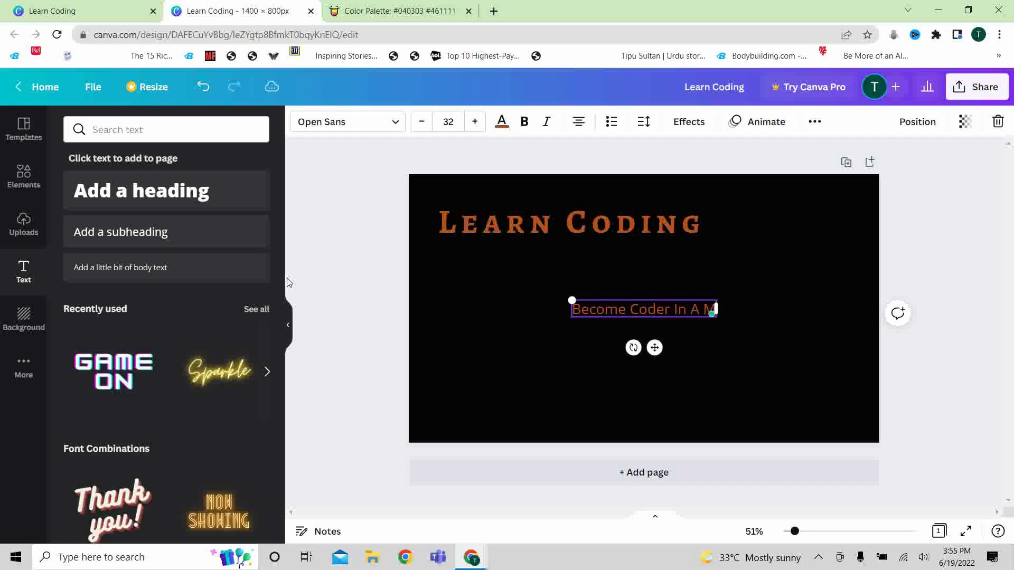
text(onth)
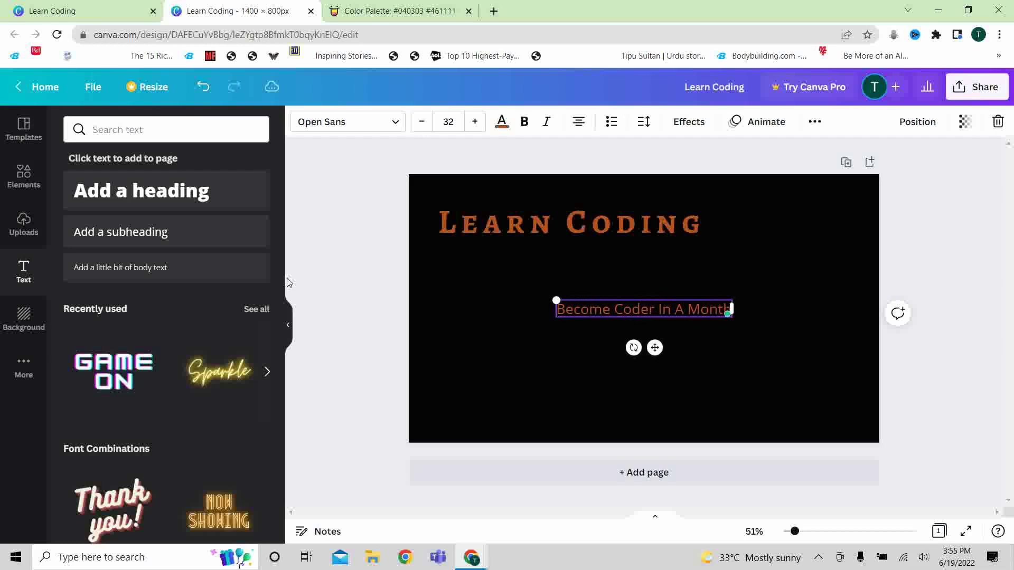
key(ctrl+a)
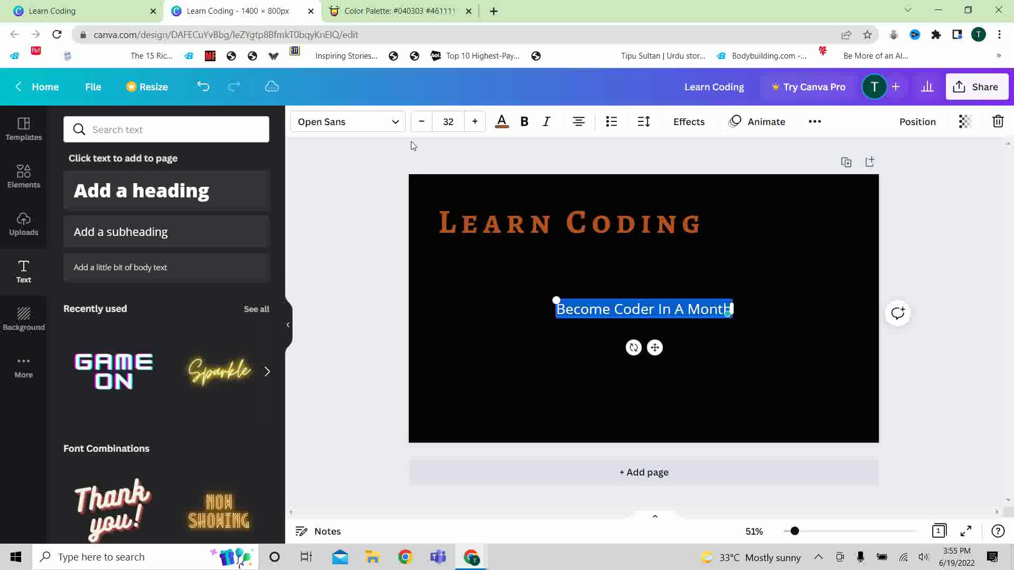
click(389, 120)
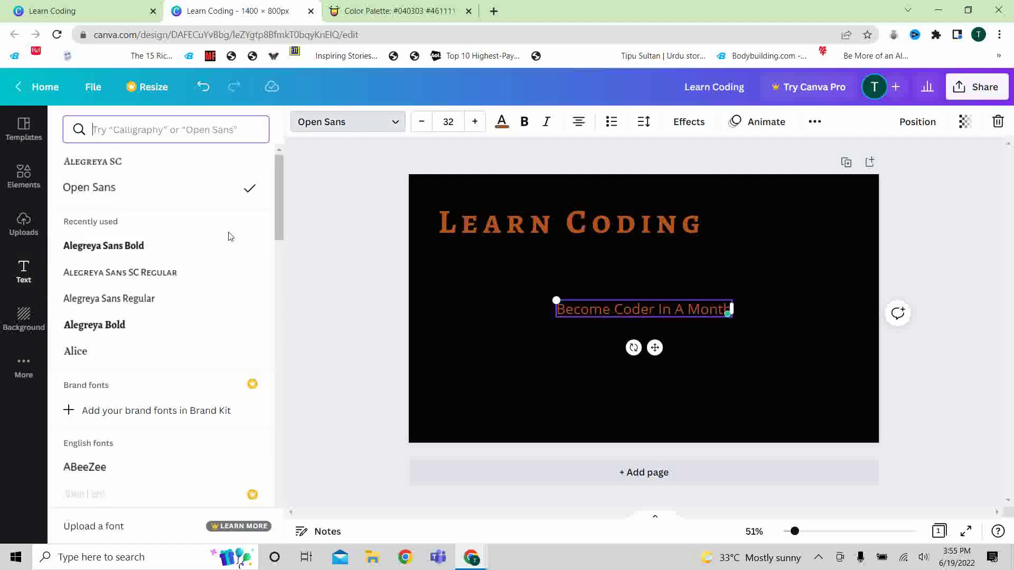
click(186, 272)
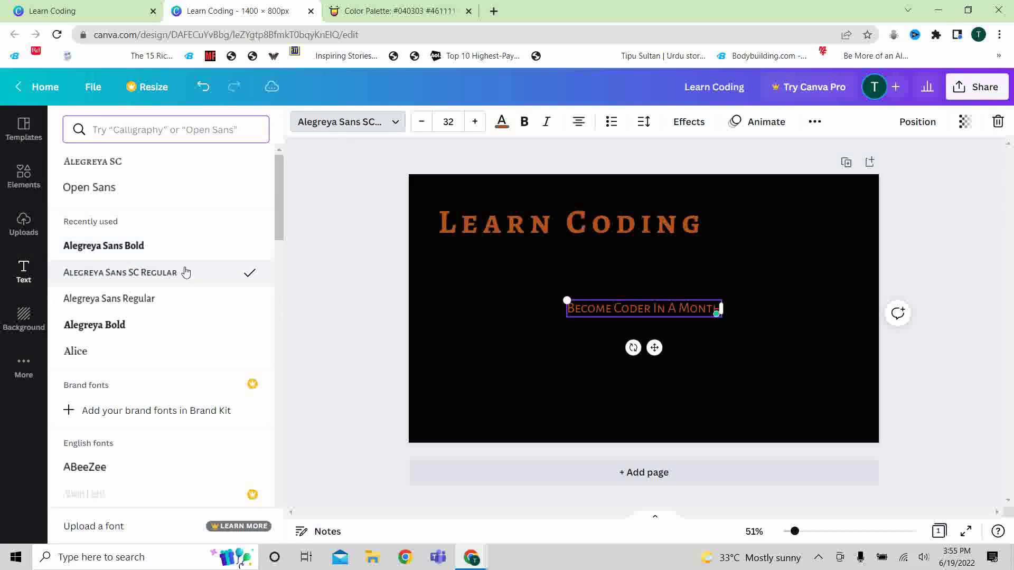
- Enlarge the tagline to font size 37
click(480, 130)
click(481, 130)
click(481, 130)
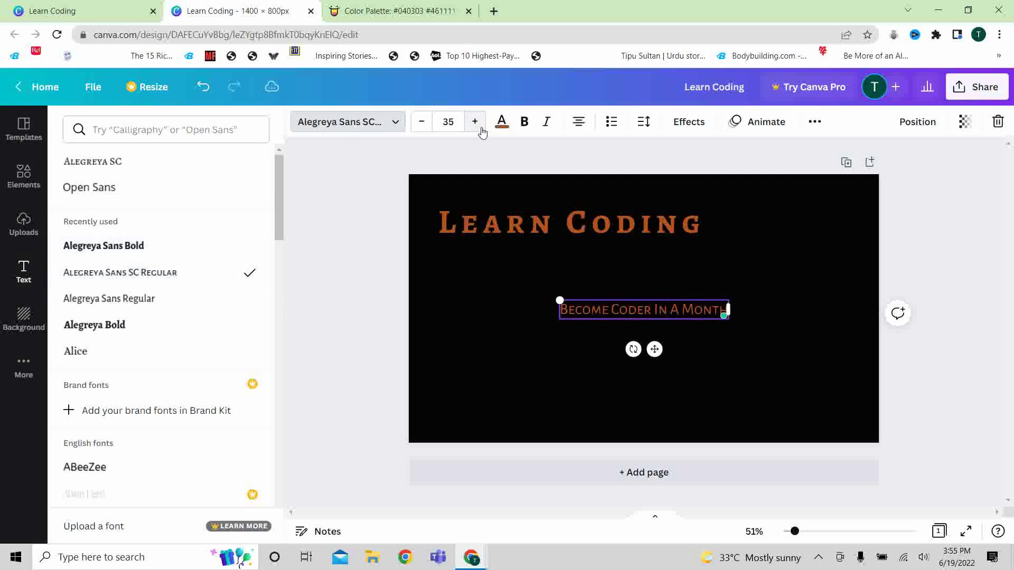
click(482, 131)
click(482, 131)
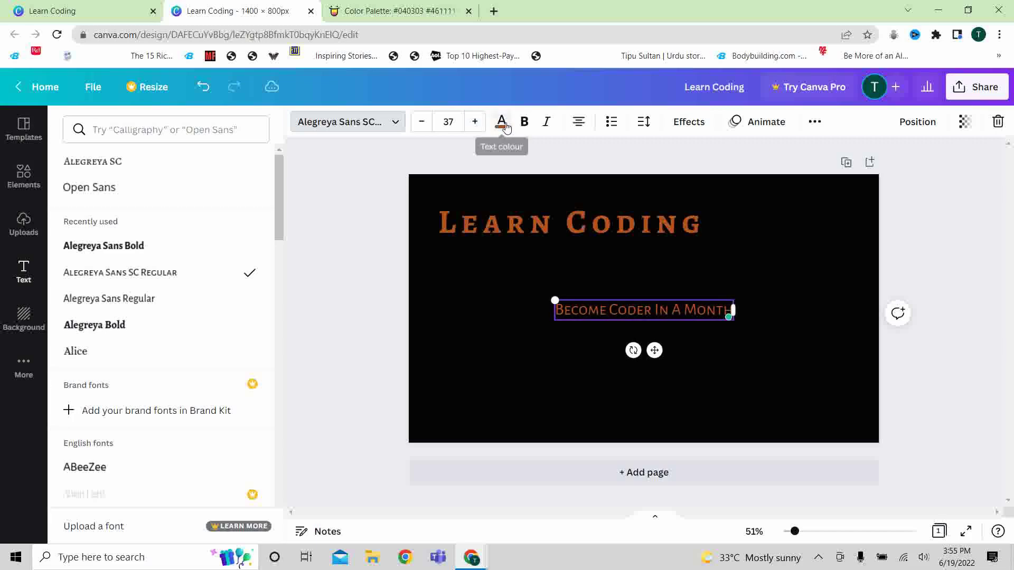
- Colour the tagline orange and place it beneath the Learn Coding heading
click(501, 123)
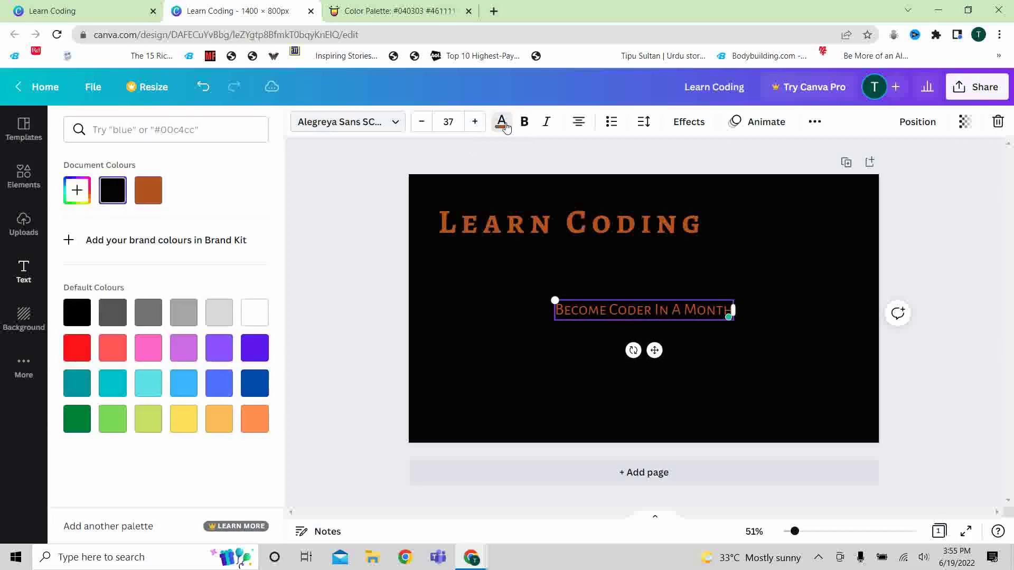
click(75, 193)
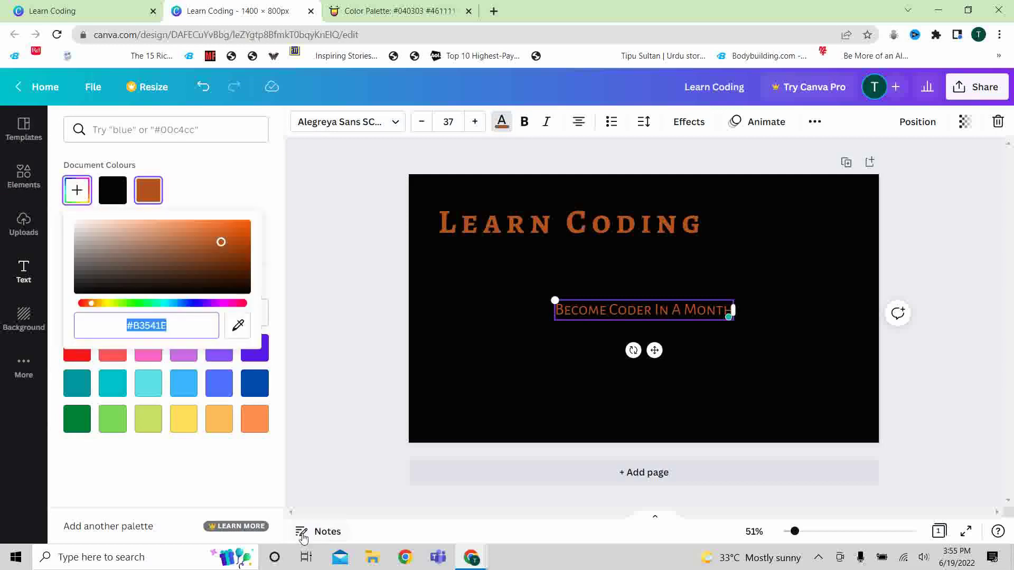
click(255, 425)
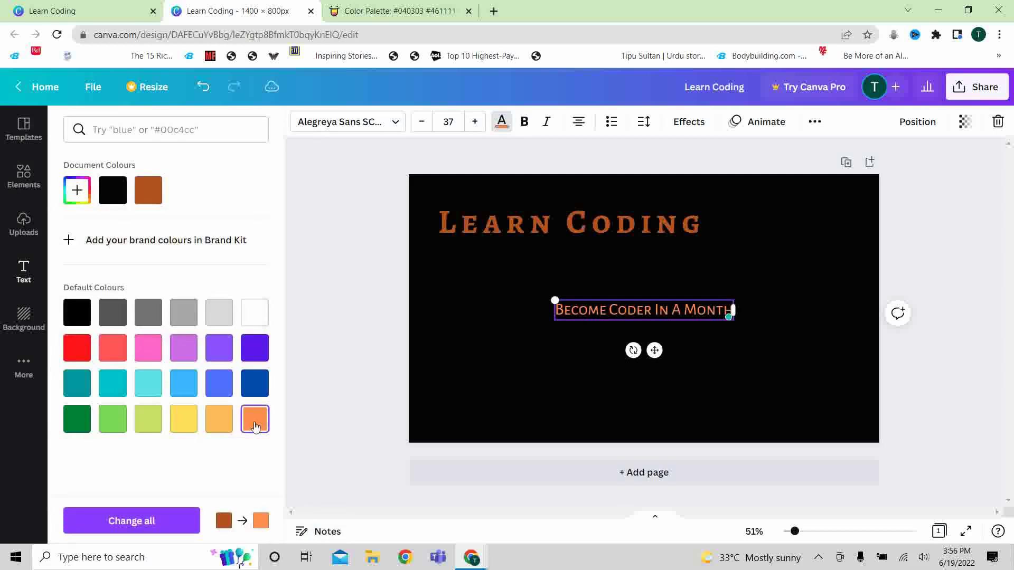
click(225, 424)
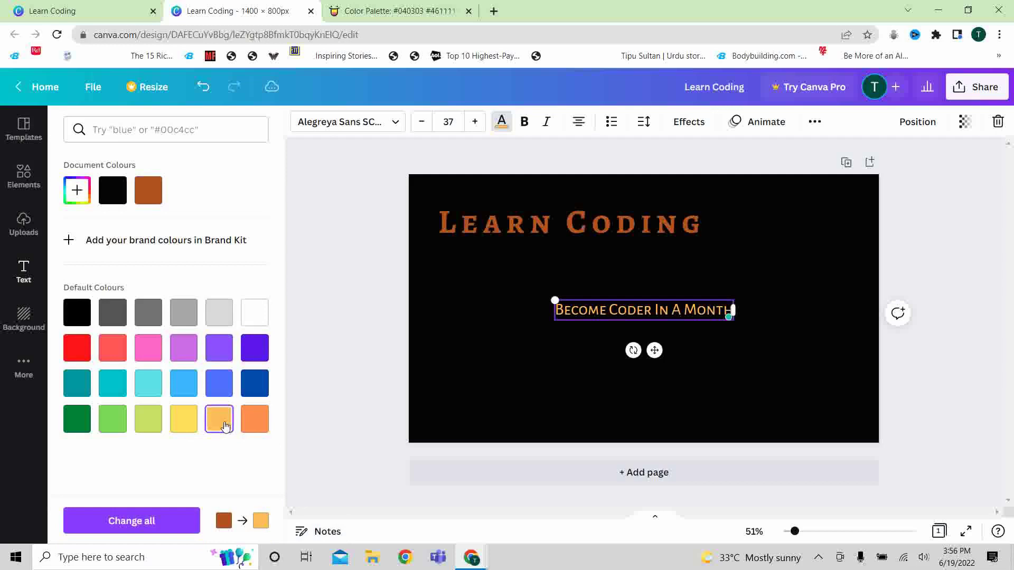
click(256, 426)
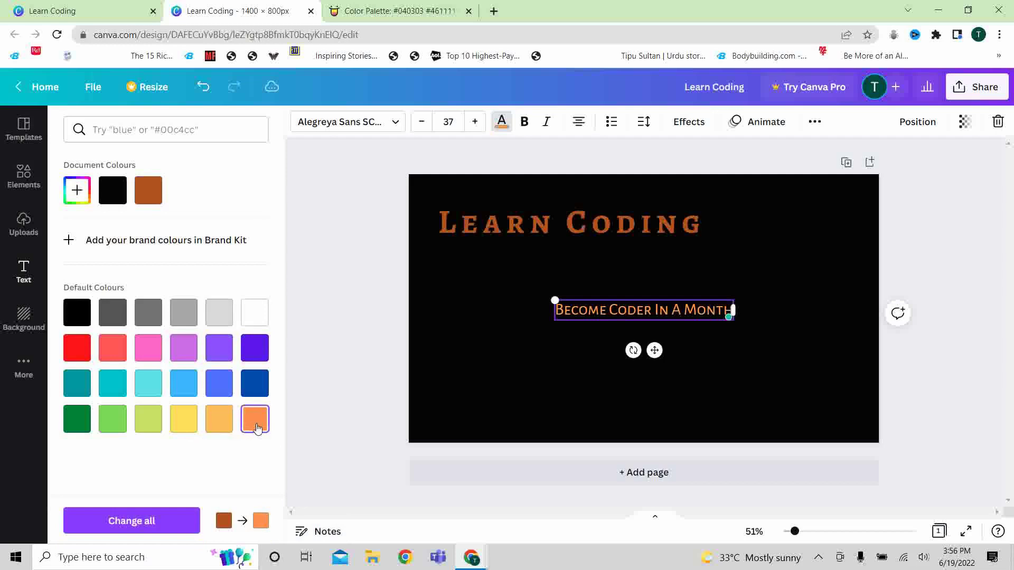
drag(654, 350, 535, 304)
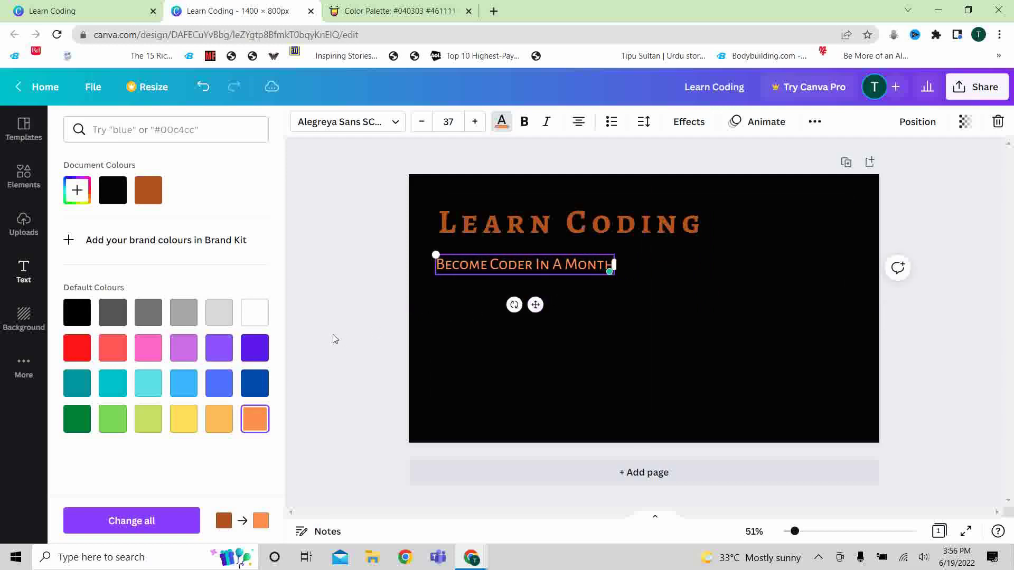
- Finish editing the 'Become Coder In A Month' tagline and deselect it
key(Escape)
key(Escape)
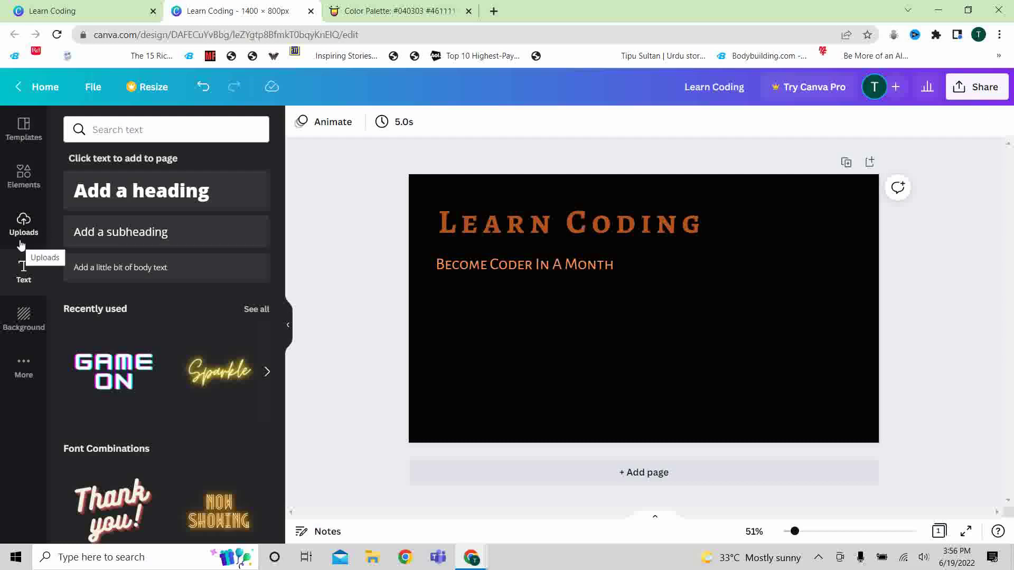
- Add the boy-at-computer photo from Uploads, shrunk into the page's lower-right corner
click(21, 228)
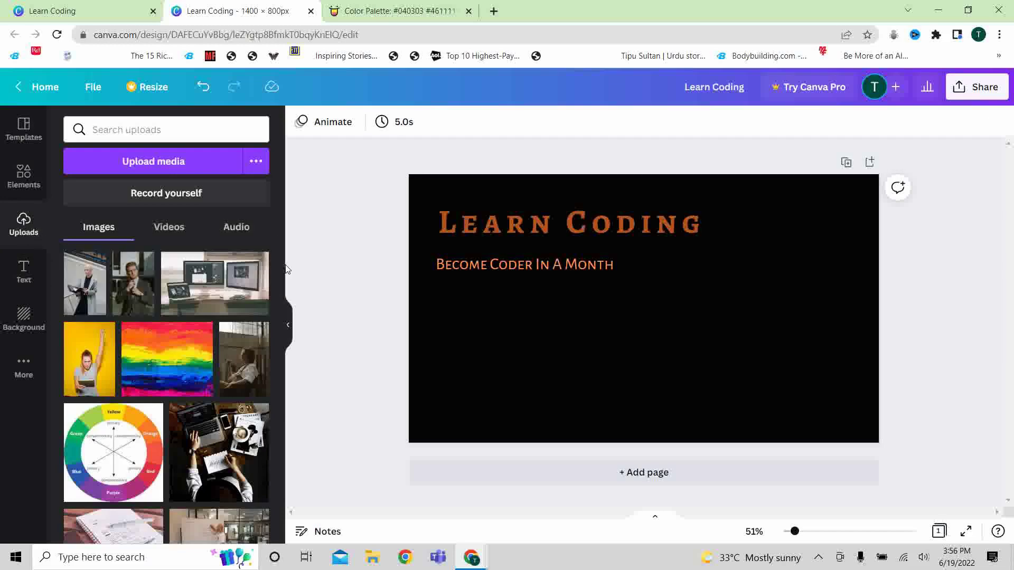
drag(279, 262, 284, 359)
click(179, 358)
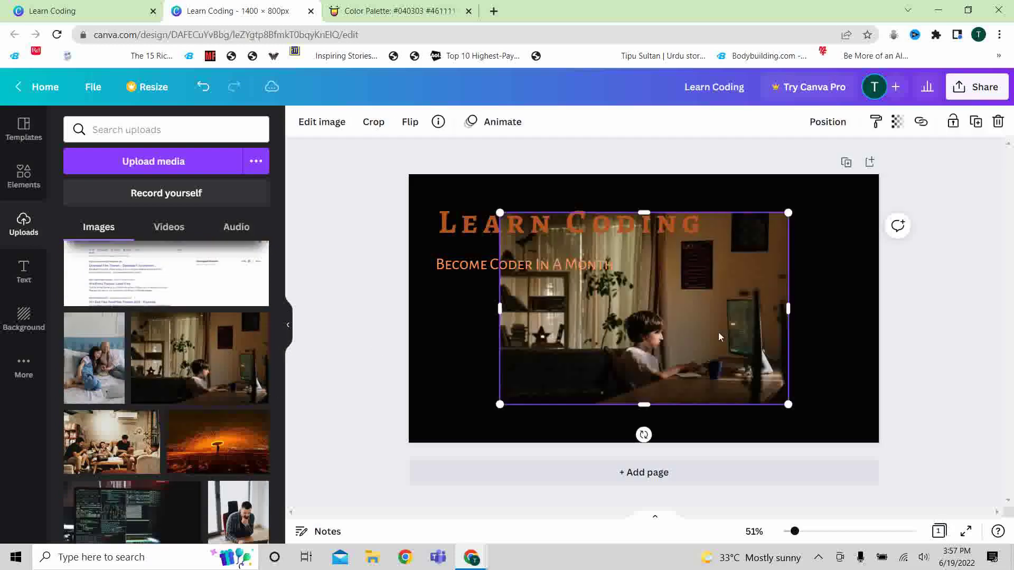
drag(690, 324, 795, 368)
drag(606, 260, 621, 270)
click(337, 354)
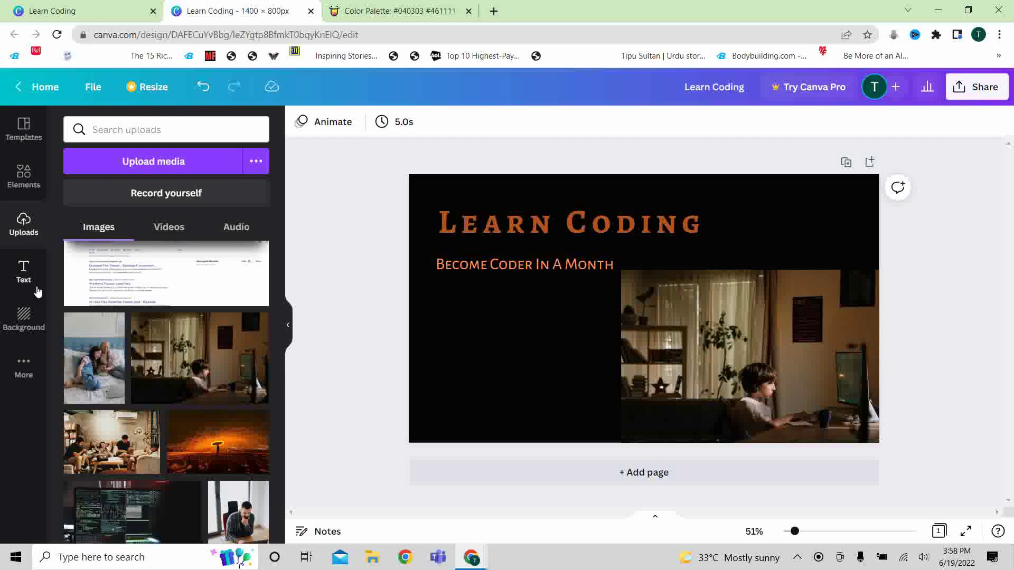
- Add the recently used red pill shape and place it below the tagline on the left
click(24, 272)
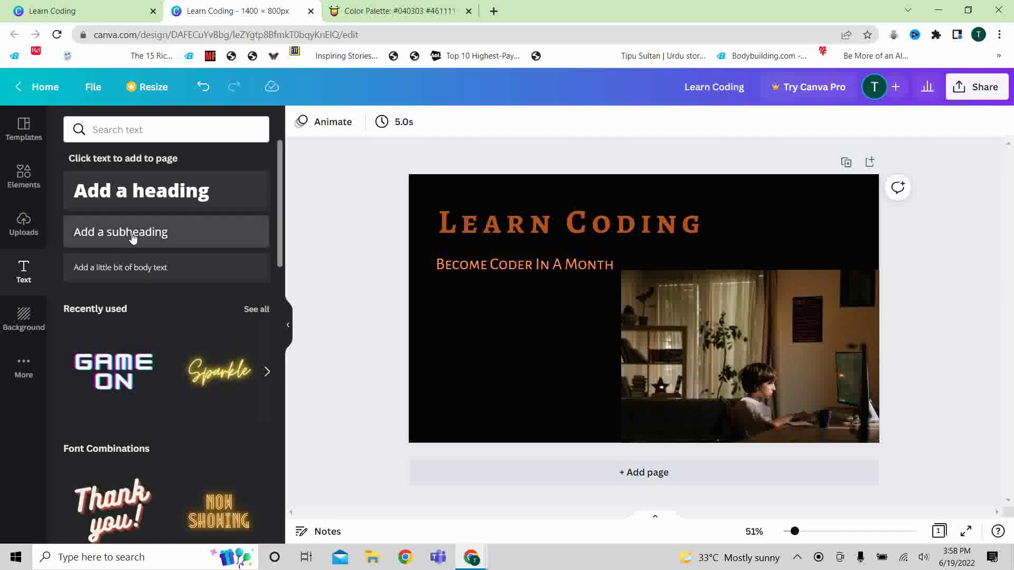
click(28, 182)
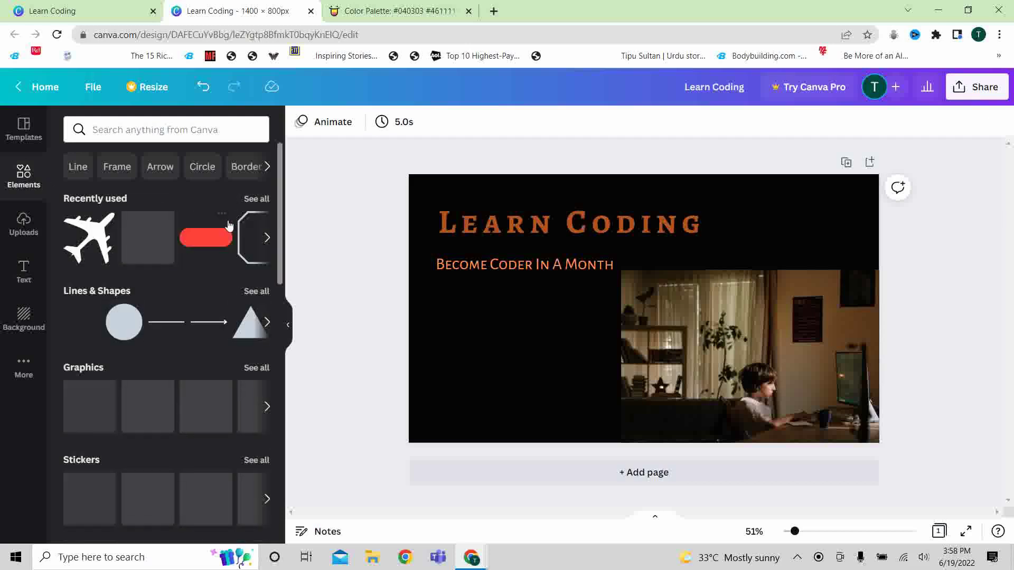
click(209, 241)
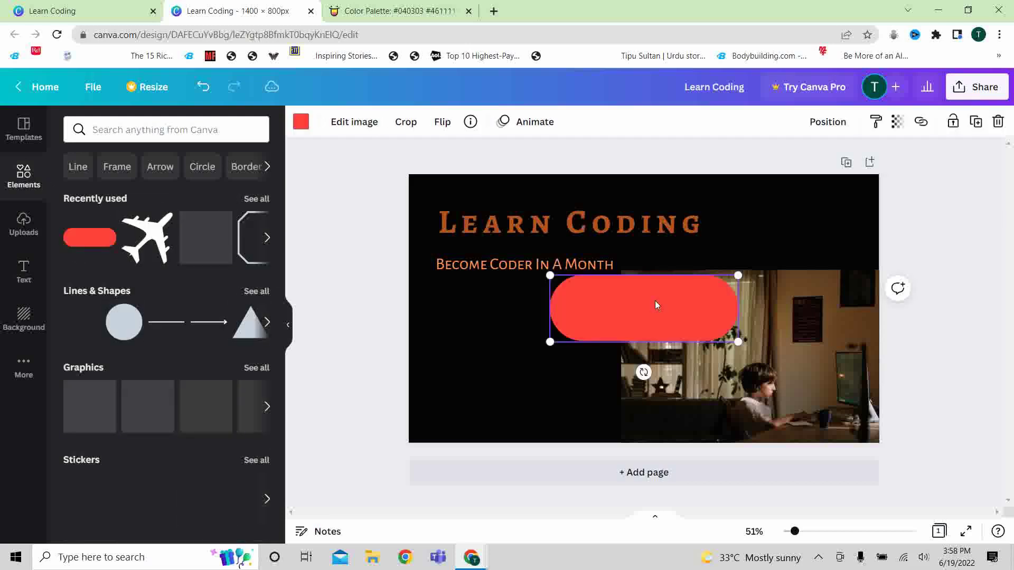
drag(655, 306, 543, 327)
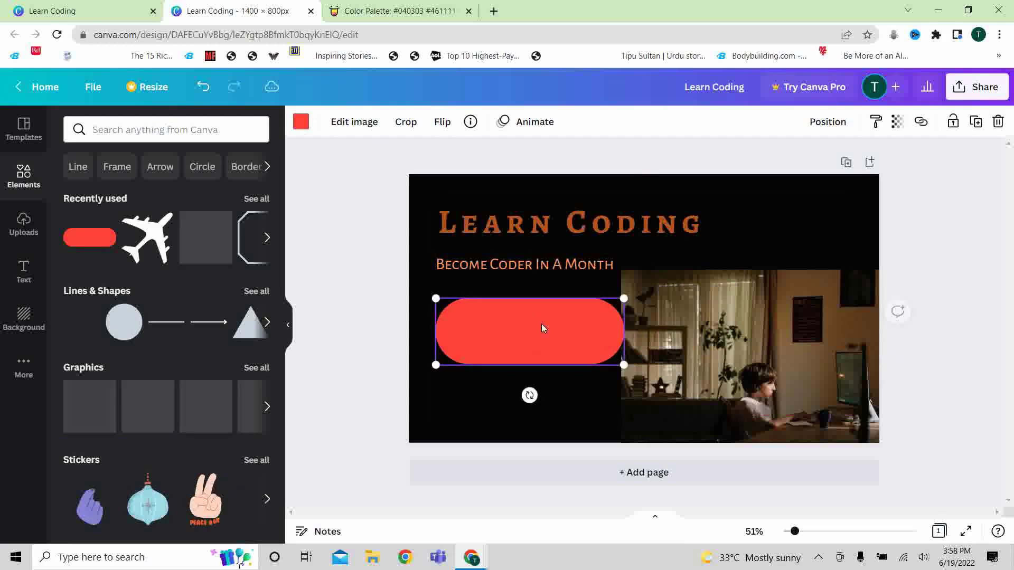
- Add a 'REGISTRATION' subheading in Alegreya Sans Regular and move it onto the red pill
click(22, 271)
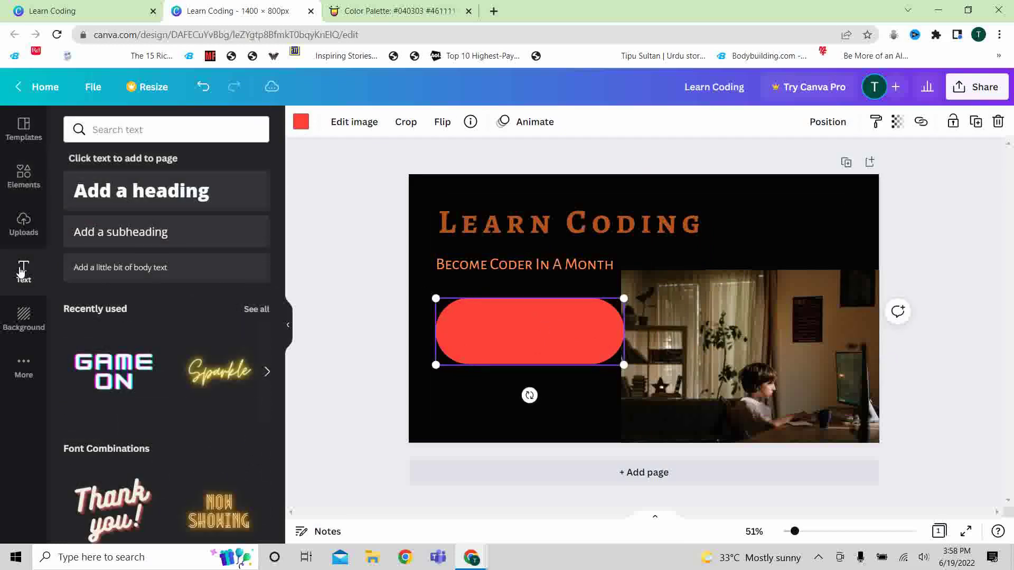
click(140, 231)
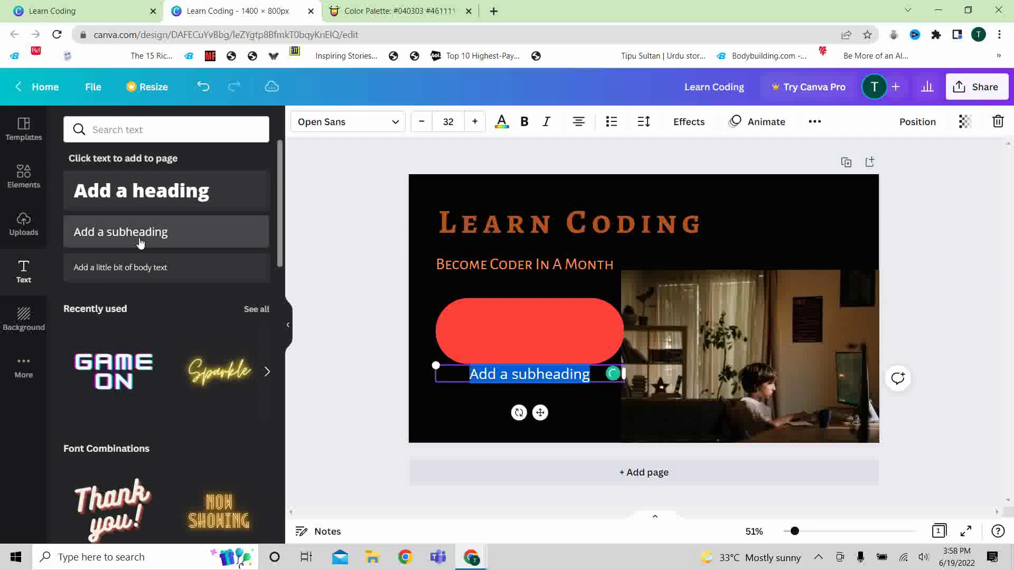
text(RE)
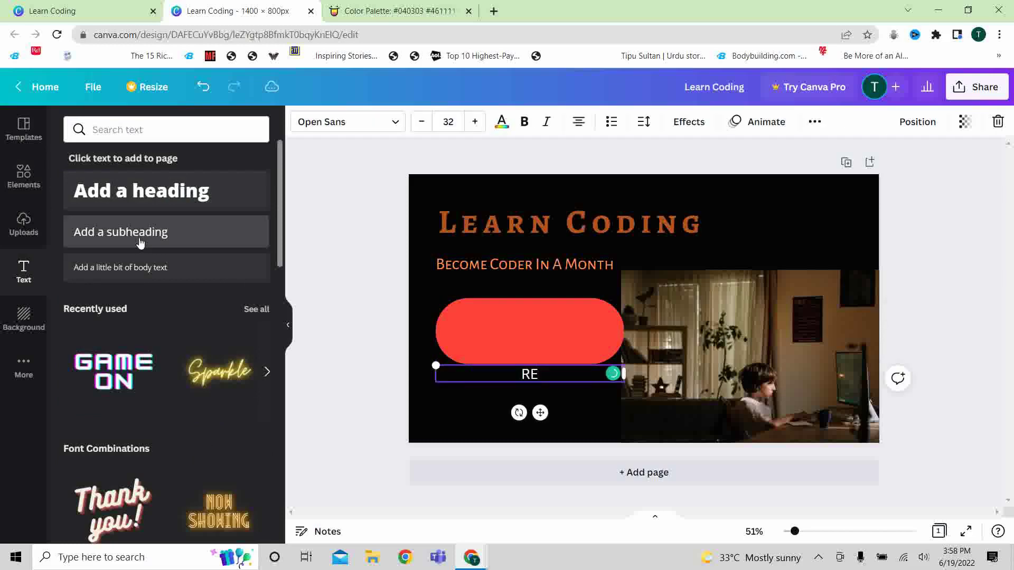
text(GISTRATION)
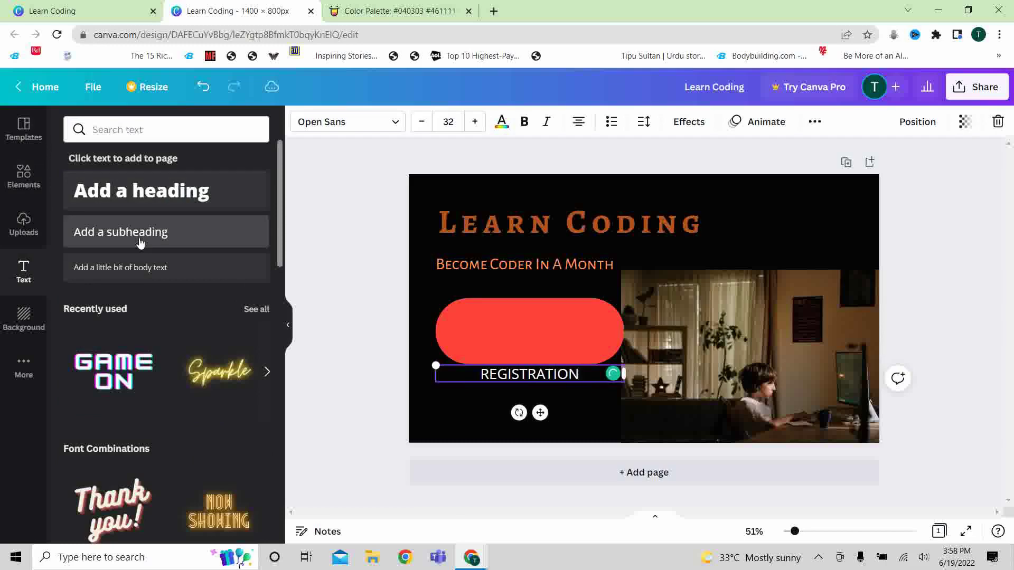
key(ctrl+a)
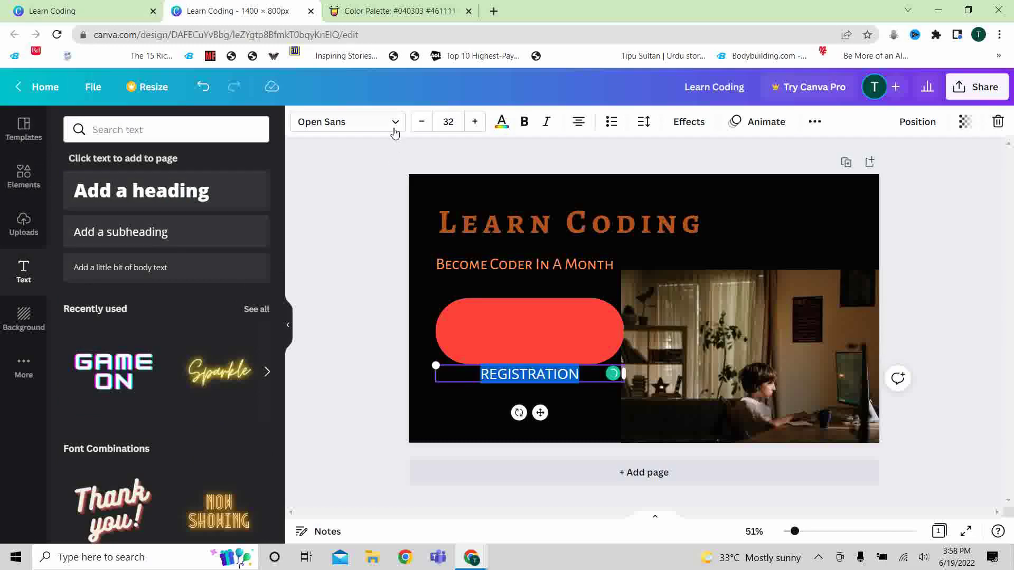
click(394, 127)
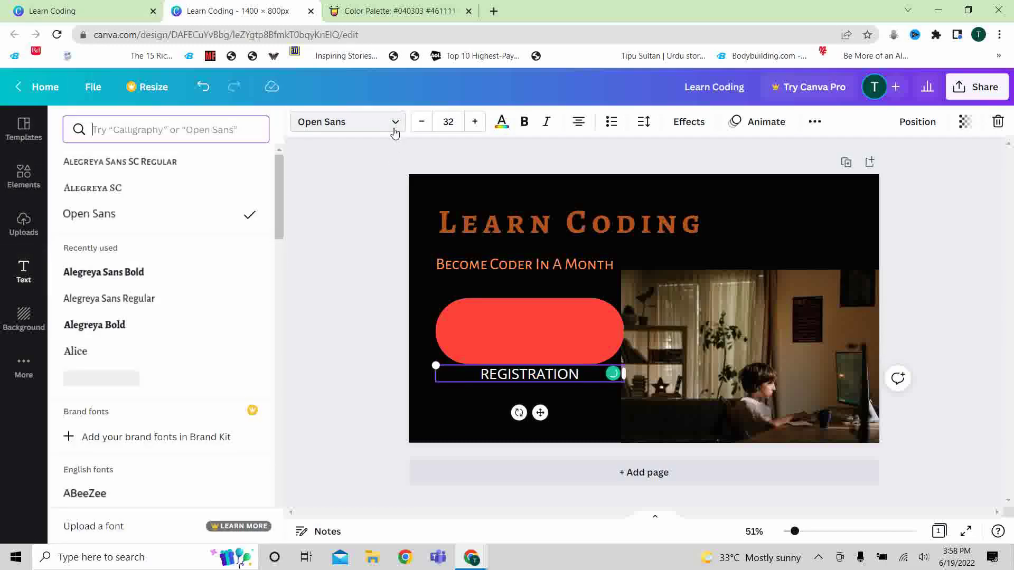
click(133, 302)
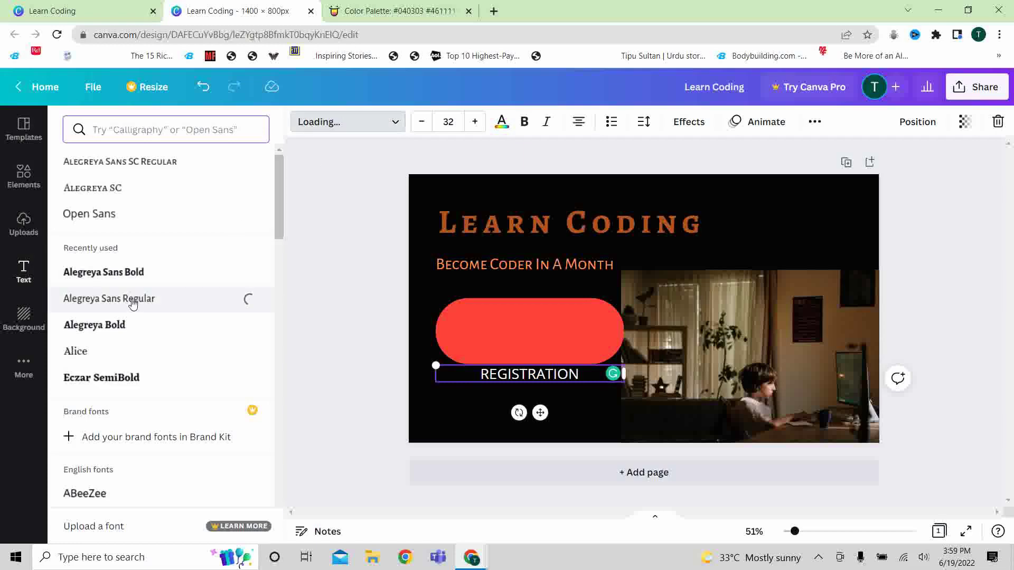
click(328, 356)
drag(540, 412, 541, 371)
- Colour the REGISTRATION label orange, then view the published Learn Coding site for comparison
double_click(521, 329)
click(501, 123)
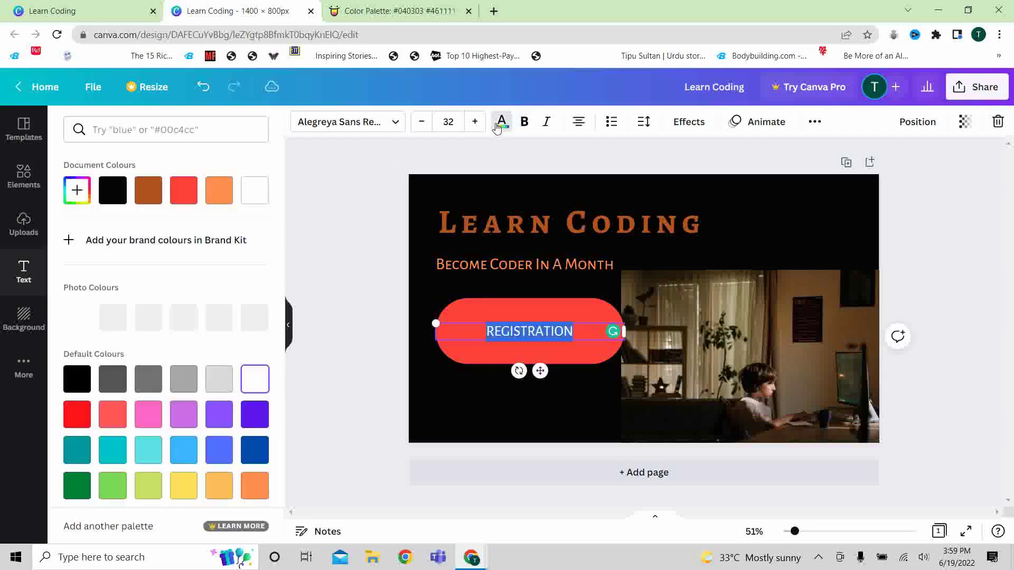
click(214, 191)
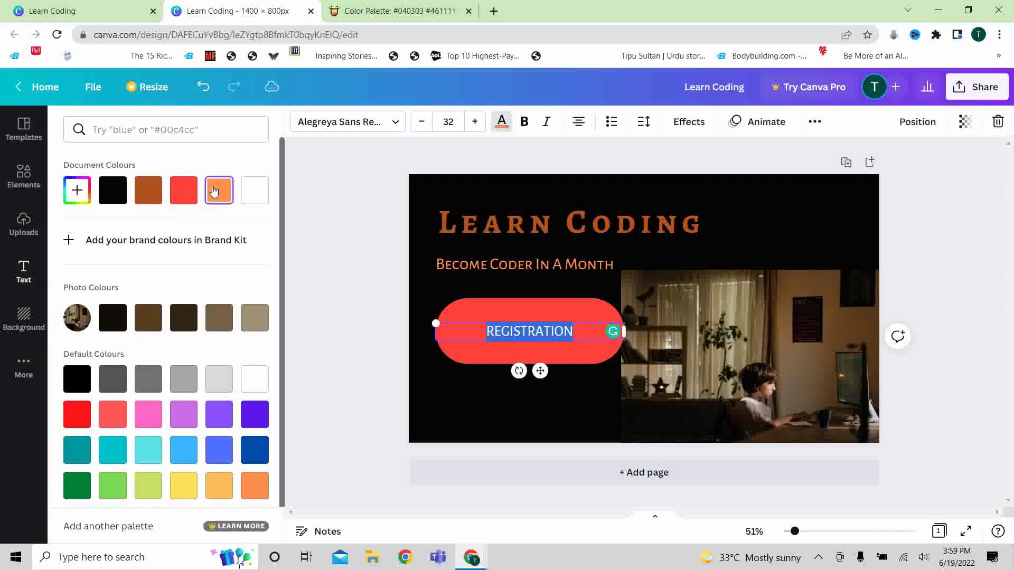
key(Escape)
click(339, 378)
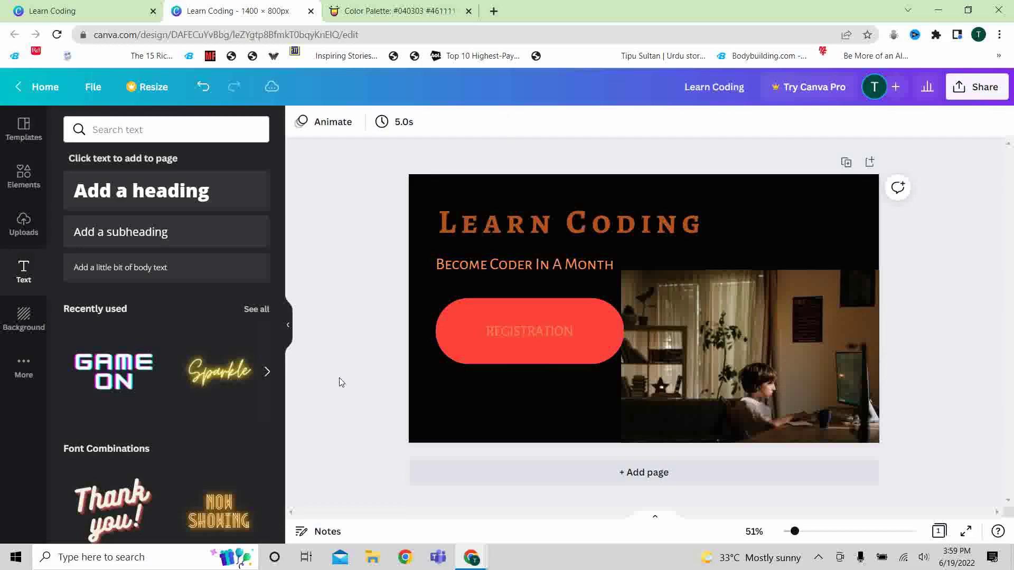
click(62, 4)
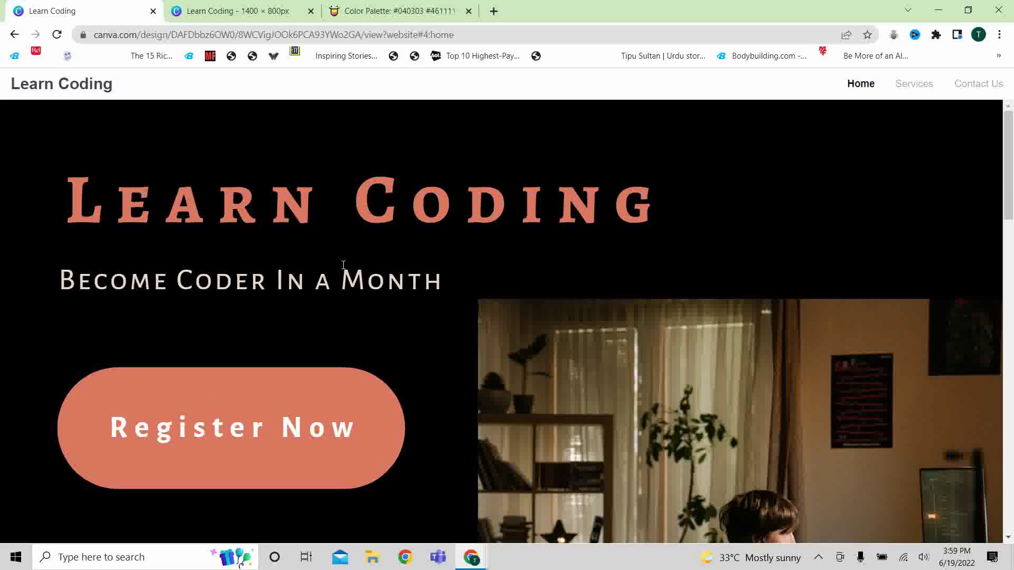
- Copy hex #B3541E from Color Hunt and try orange, then brown fills on the button shape
click(214, 8)
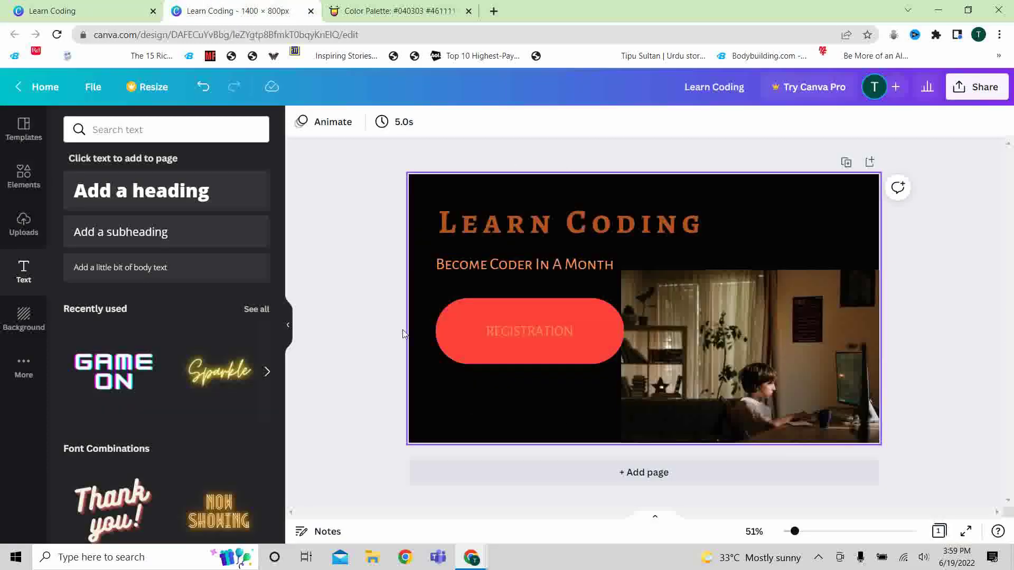
click(451, 343)
double_click(451, 343)
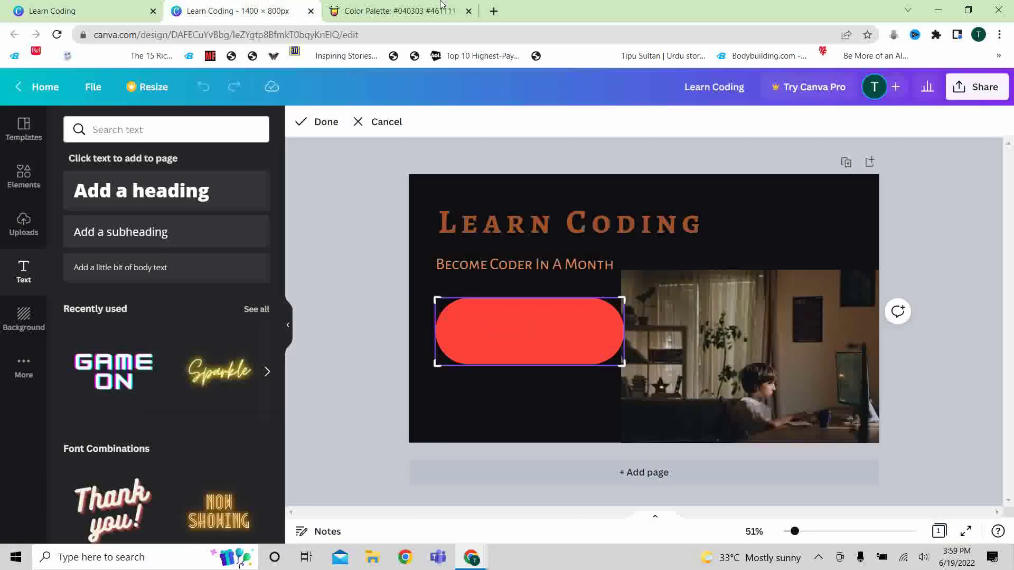
click(430, 6)
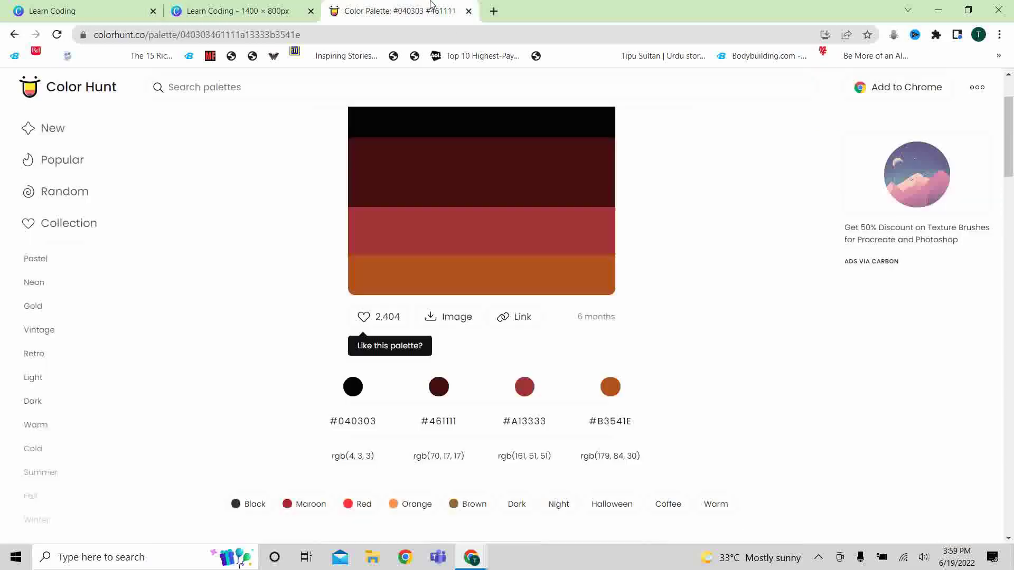
click(370, 288)
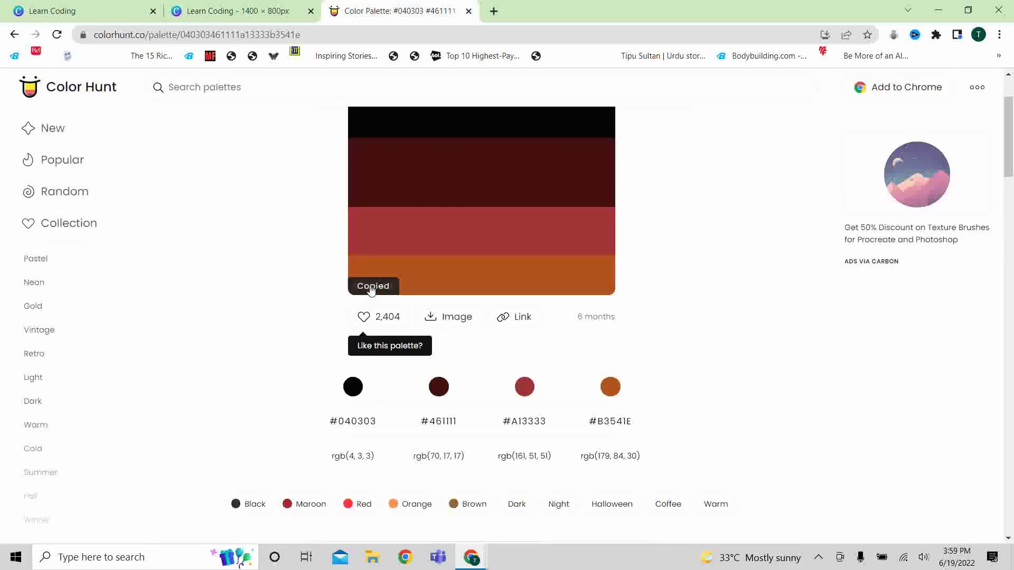
click(256, 5)
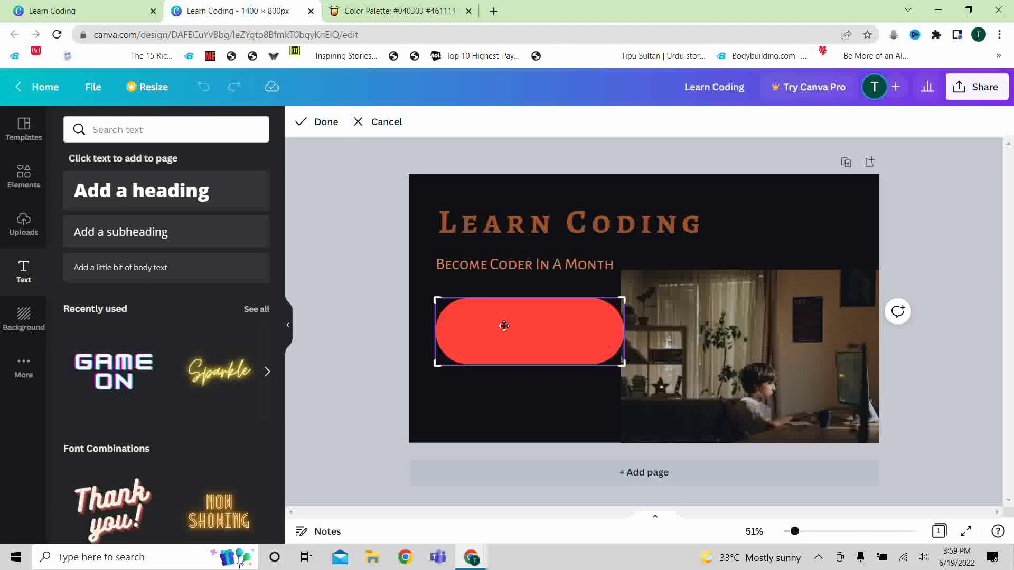
click(306, 122)
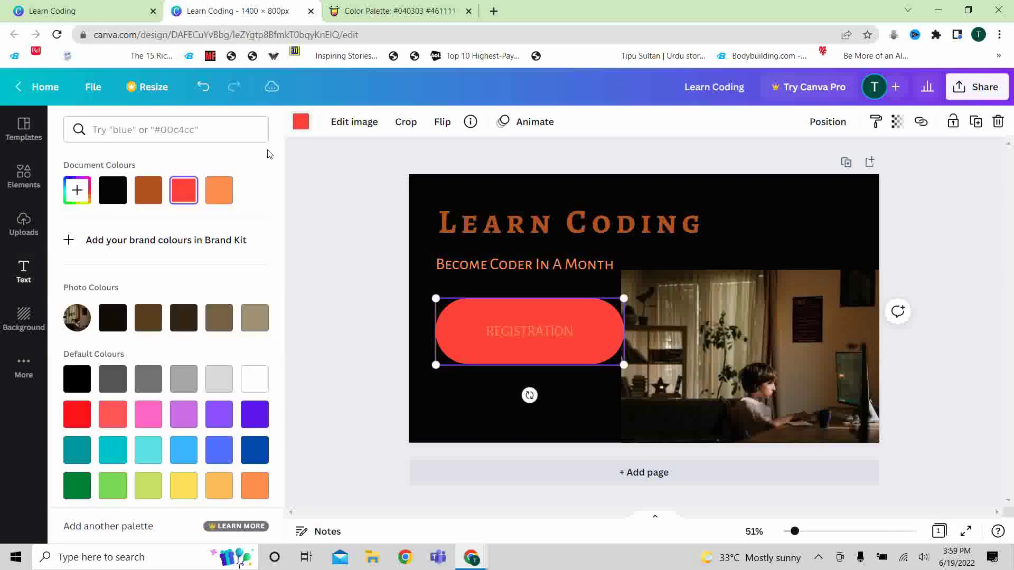
click(219, 190)
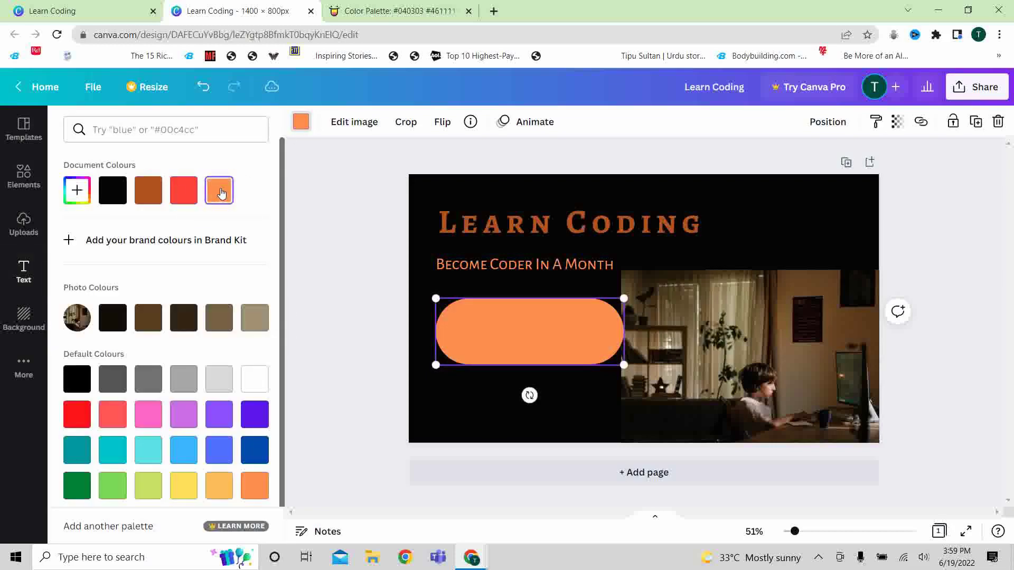
click(156, 195)
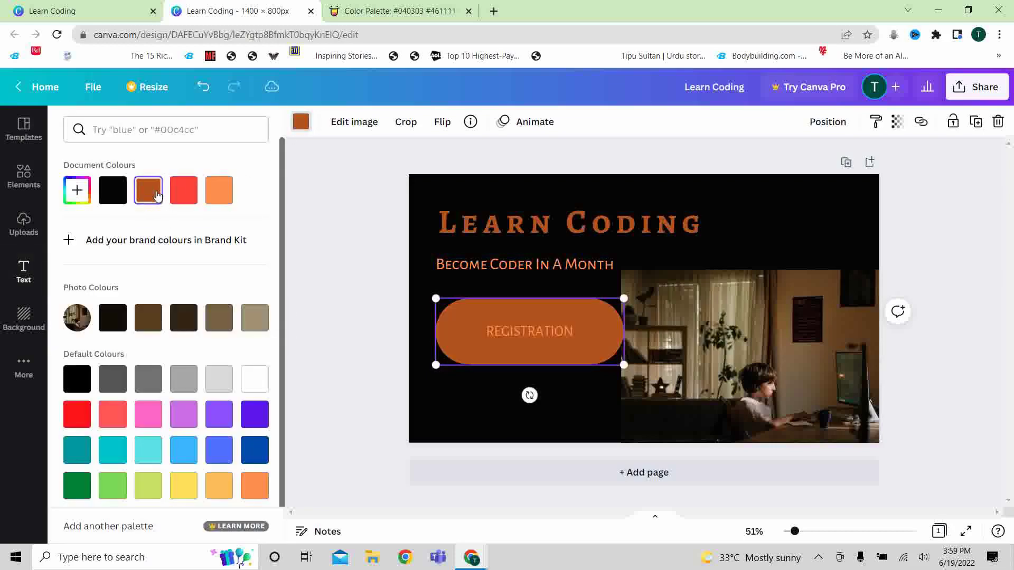
- Compare with the published site and fill the button shape with custom colour #B3541E
click(62, 8)
click(376, 7)
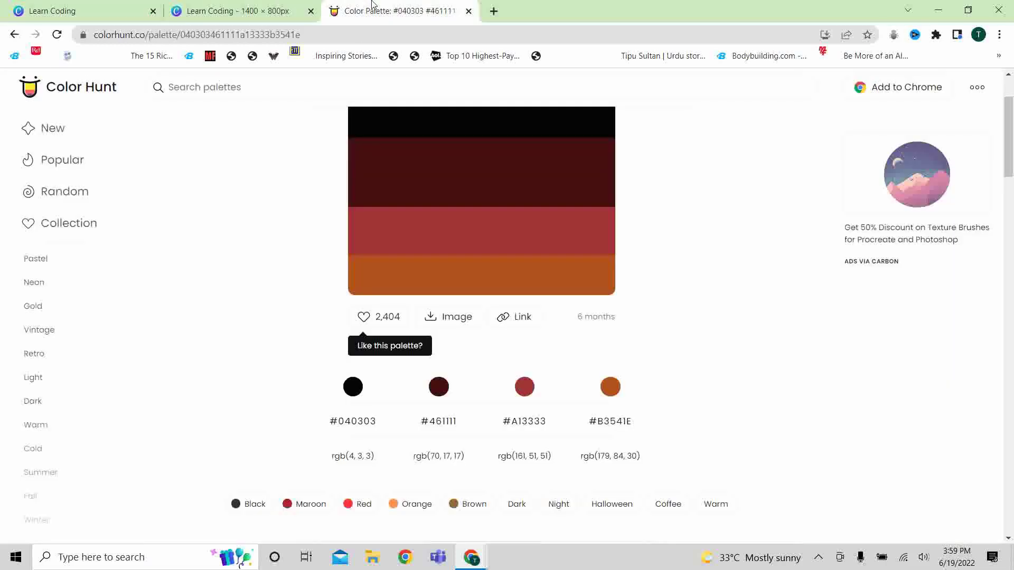
click(378, 290)
click(251, 6)
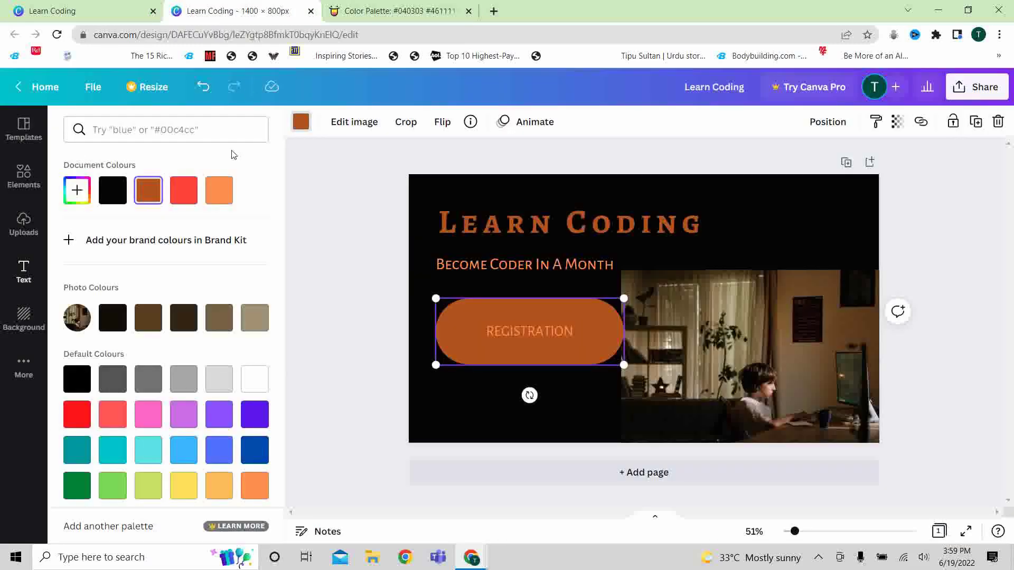
click(78, 191)
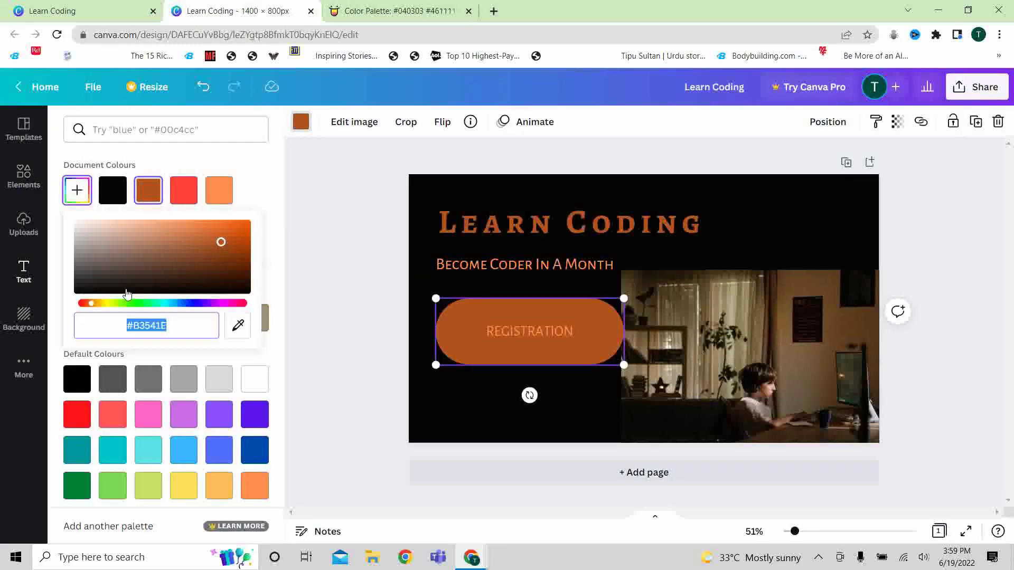
key(End)
key(Escape)
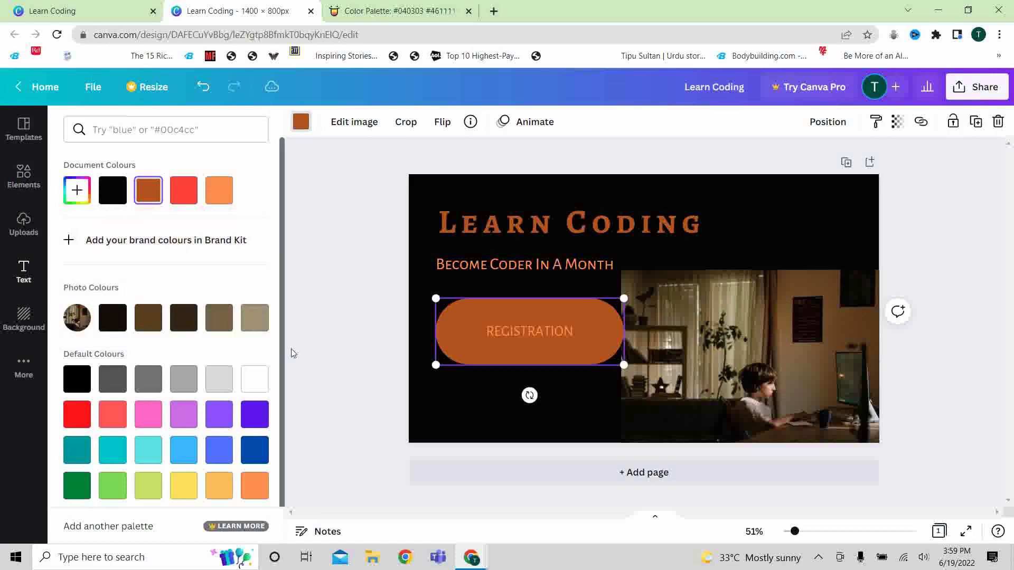
key(Escape)
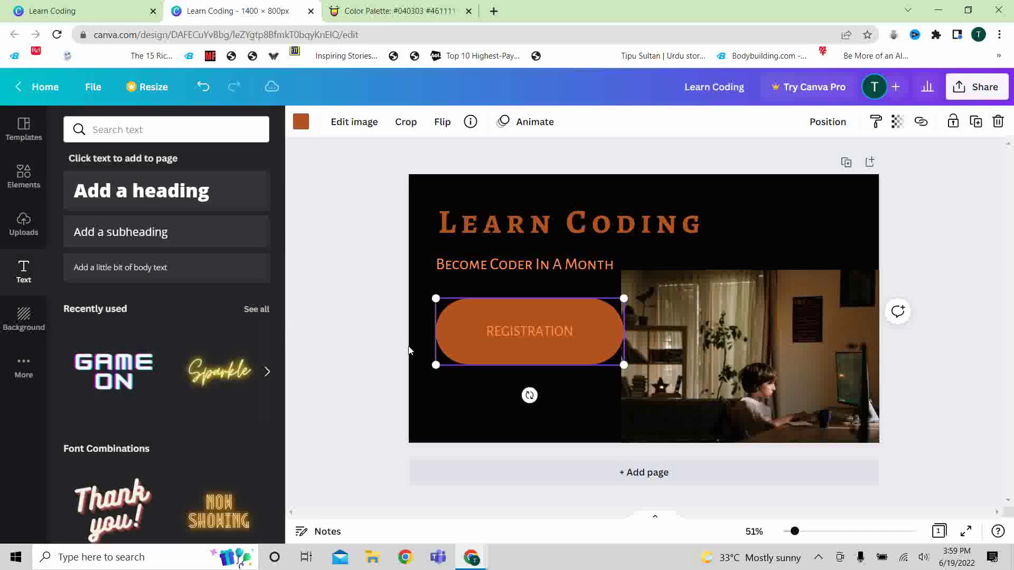
- Recolour the REGISTRATION text a light orange from the default colour swatches
click(500, 332)
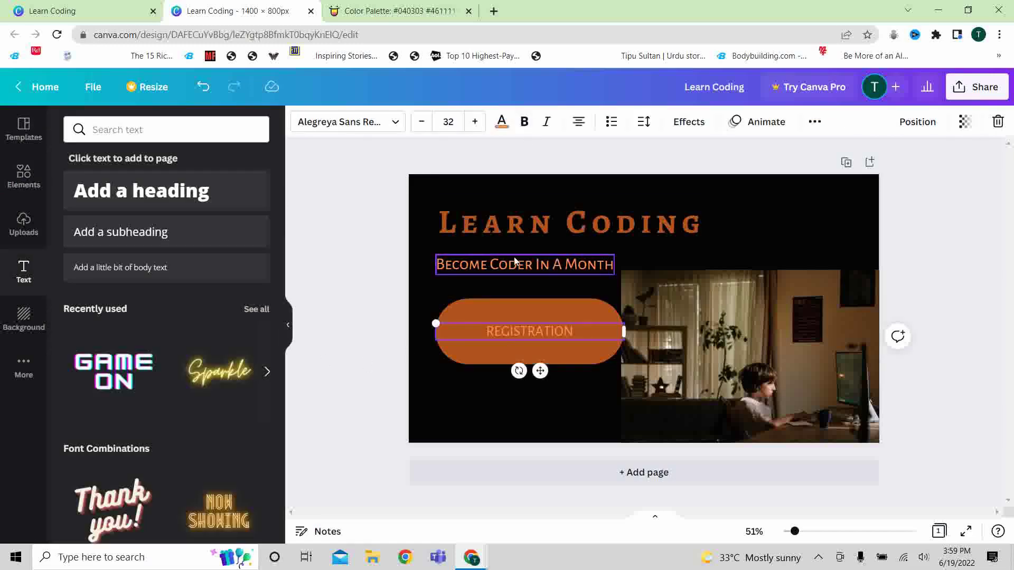
key(ctrl+a)
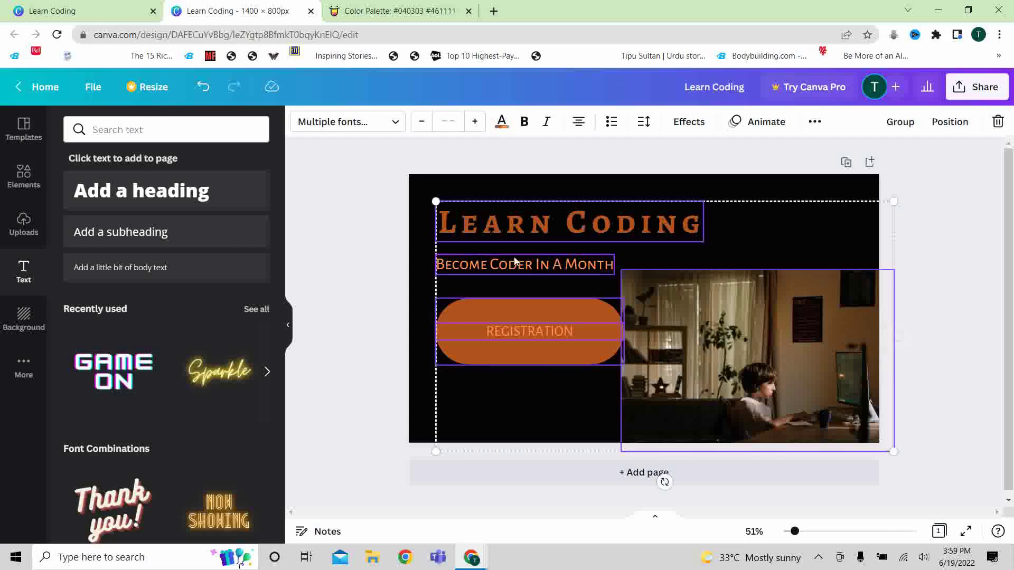
click(361, 340)
click(496, 333)
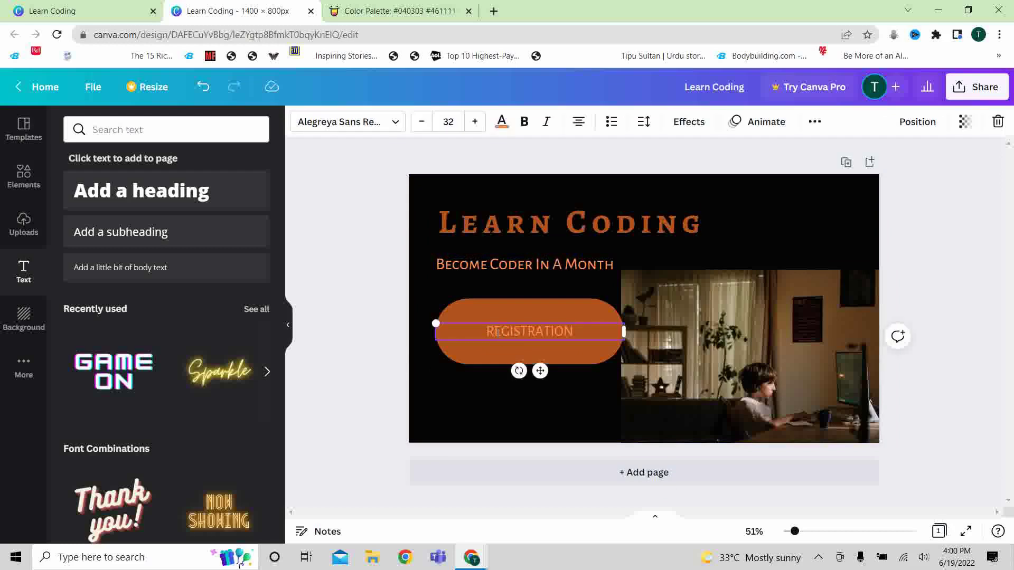
double_click(498, 332)
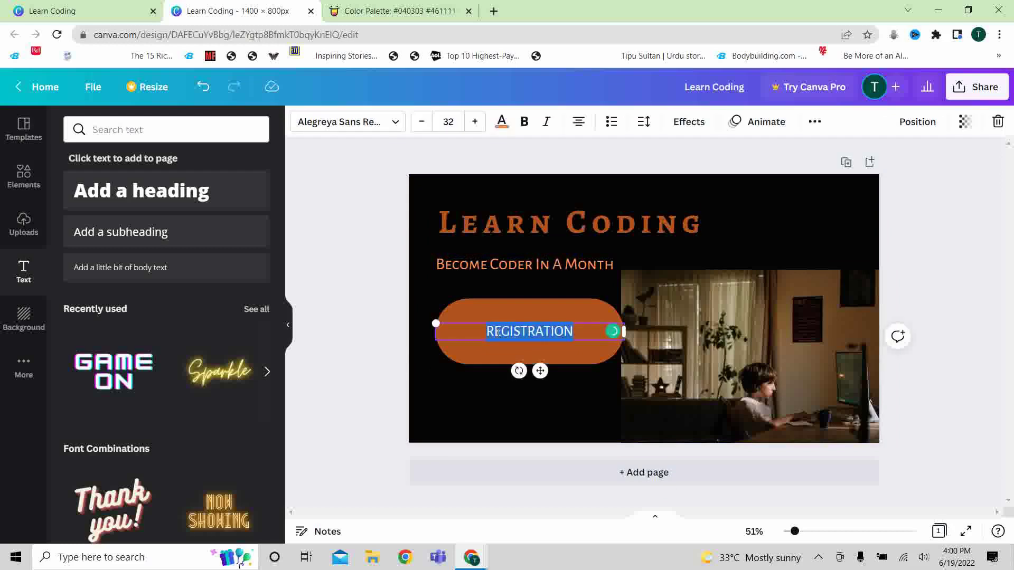
click(501, 122)
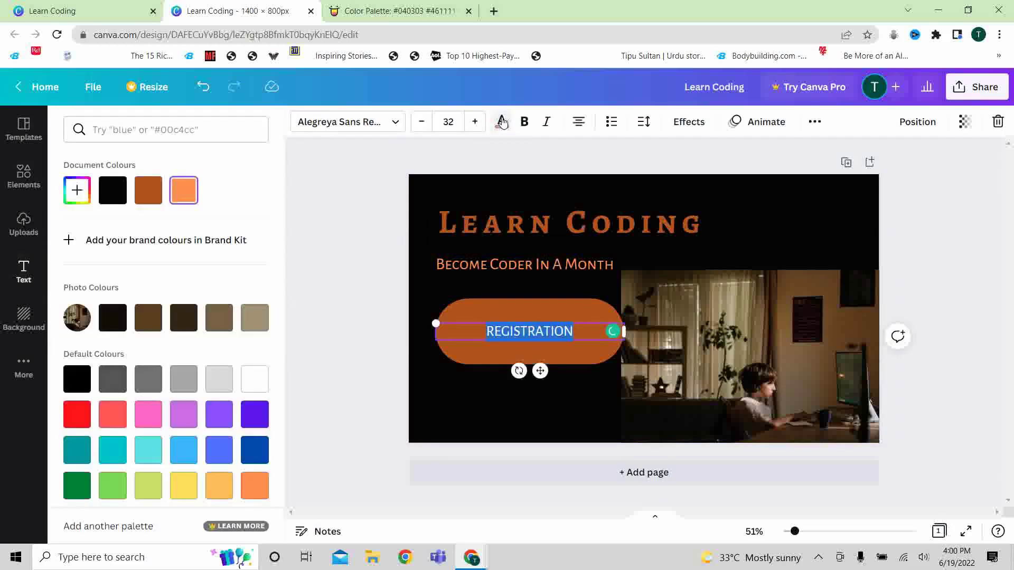
click(189, 186)
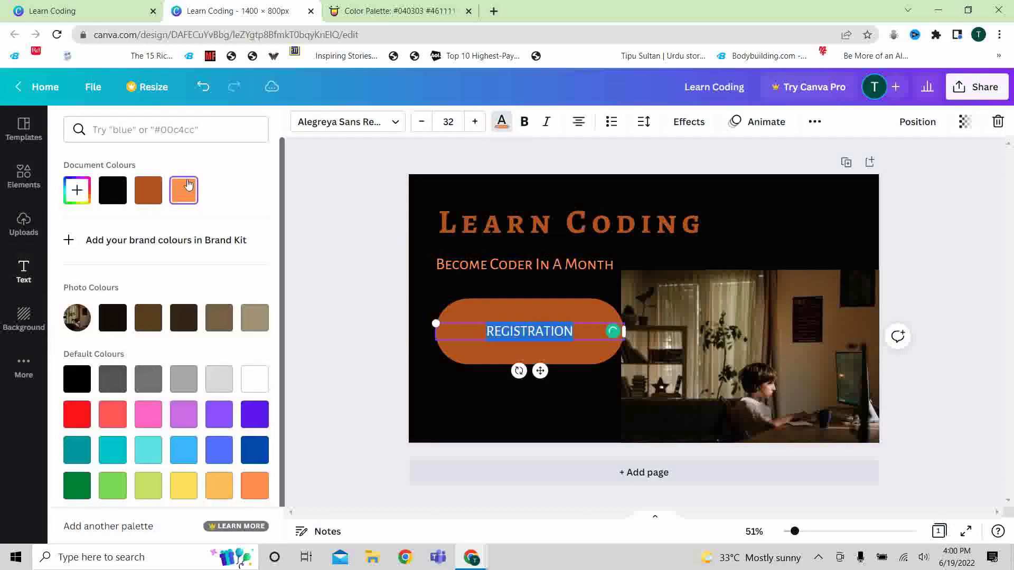
click(221, 490)
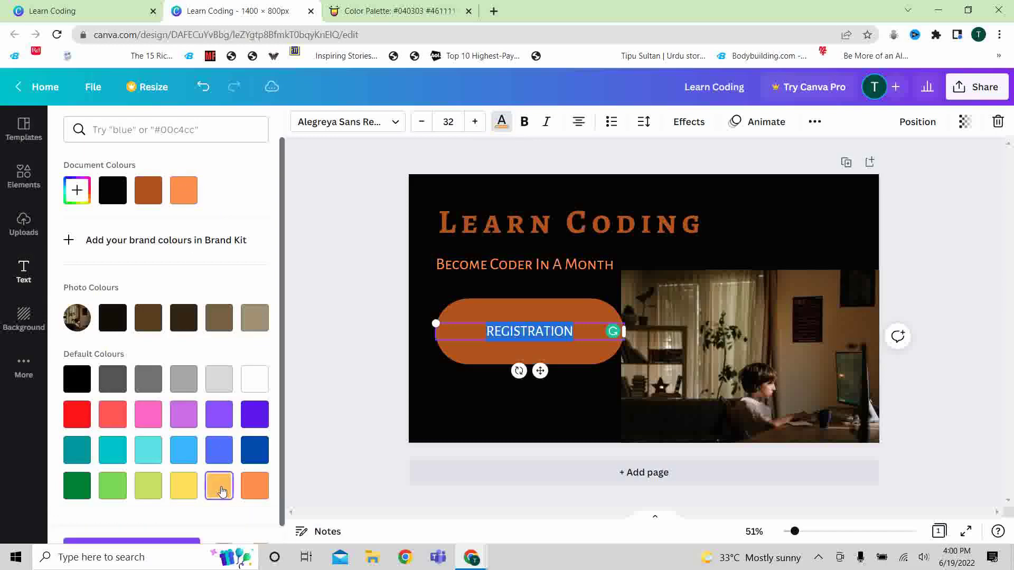
key(Escape)
click(353, 414)
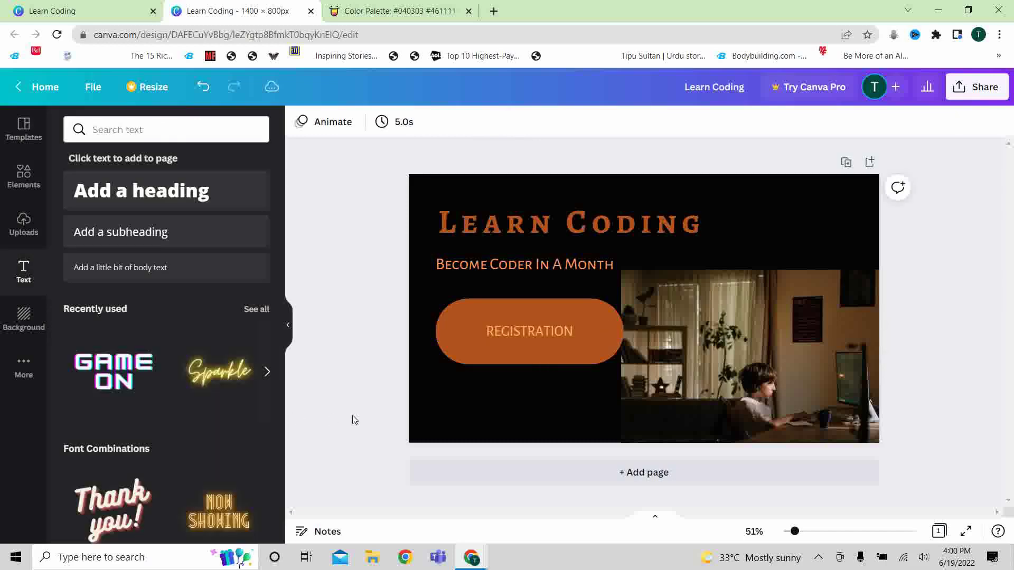
- Fill the button shape with maroon #461111 copied from Color Hunt
click(484, 353)
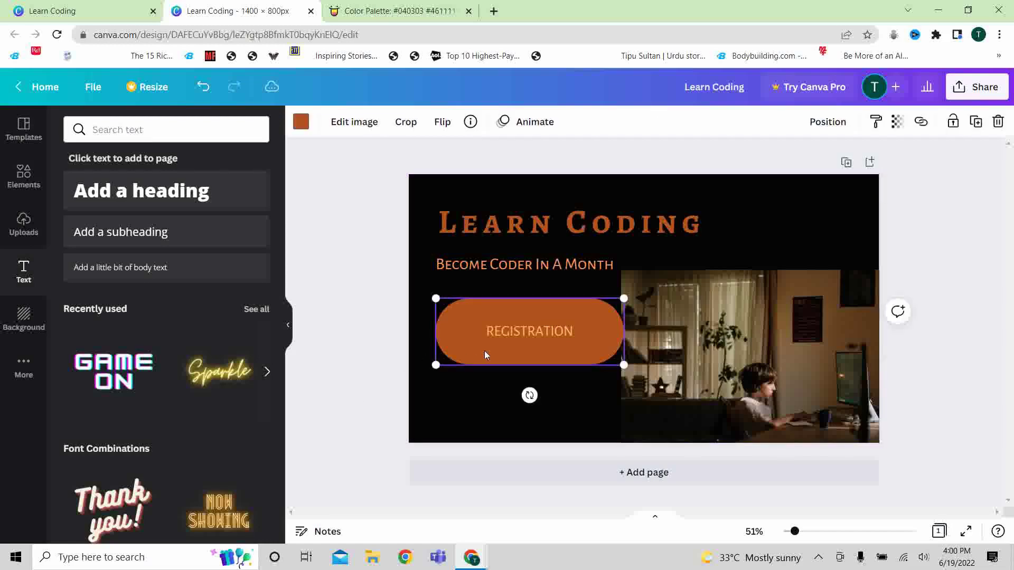
click(417, 7)
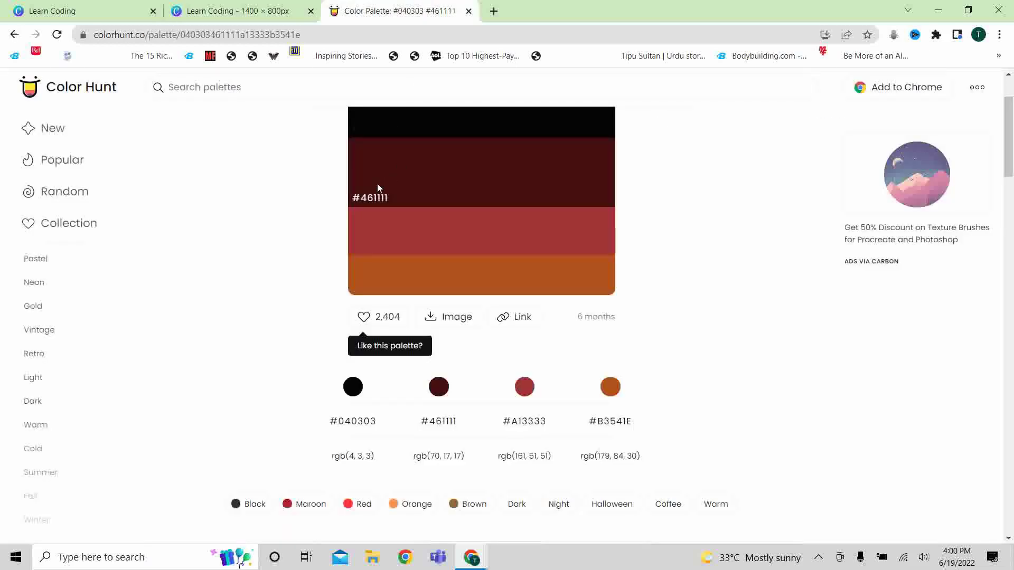
click(364, 200)
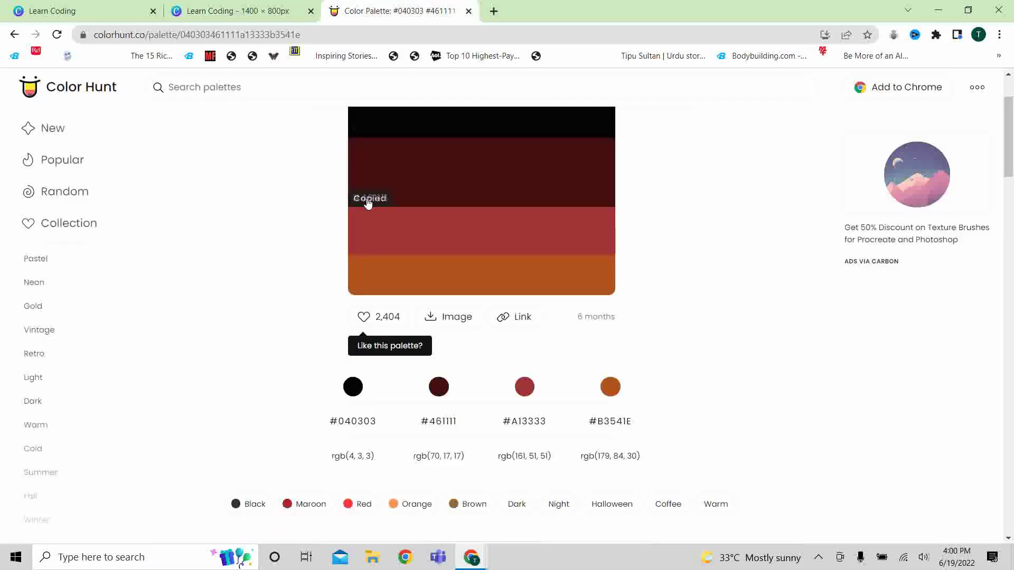
click(239, 8)
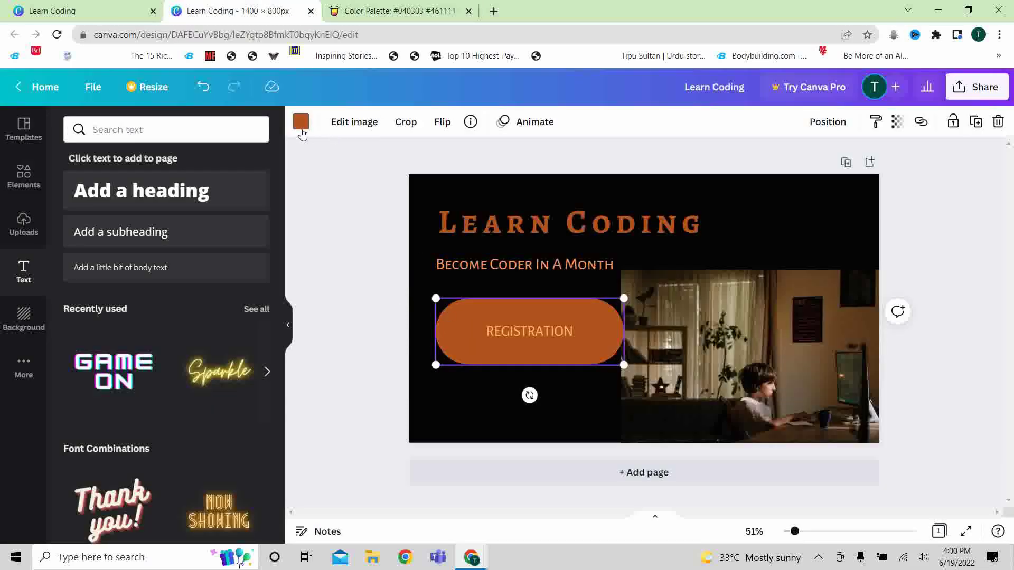
click(300, 122)
click(77, 191)
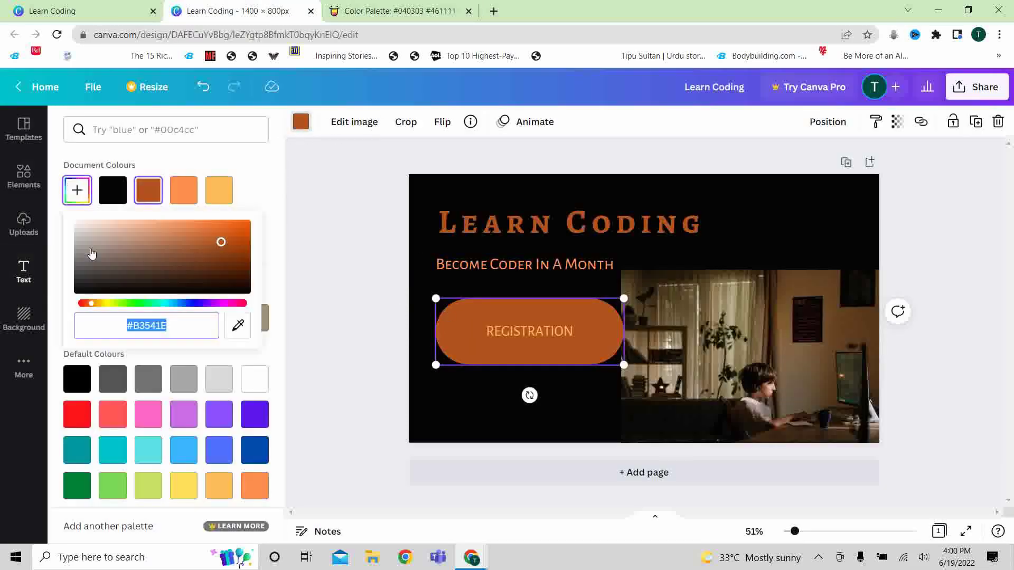
key(ctrl+v)
key(Return)
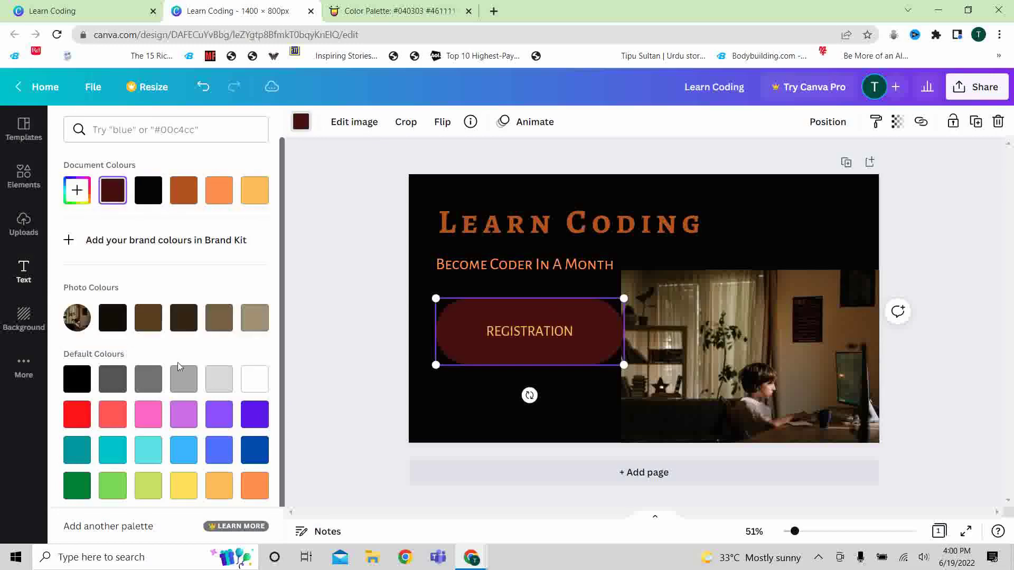
key(Escape)
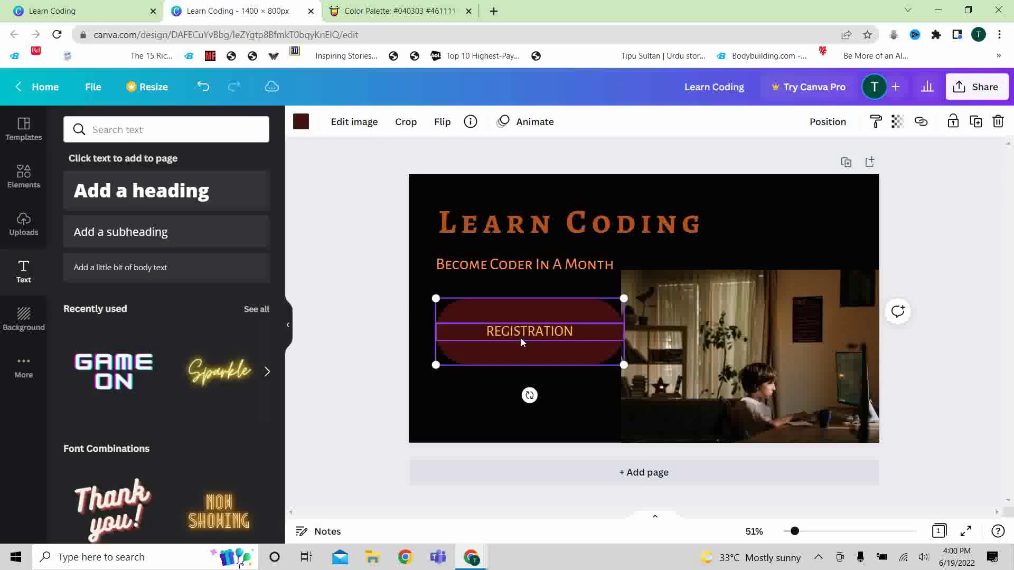
- Set the REGISTRATION text to the orange document colour
click(522, 337)
double_click(524, 331)
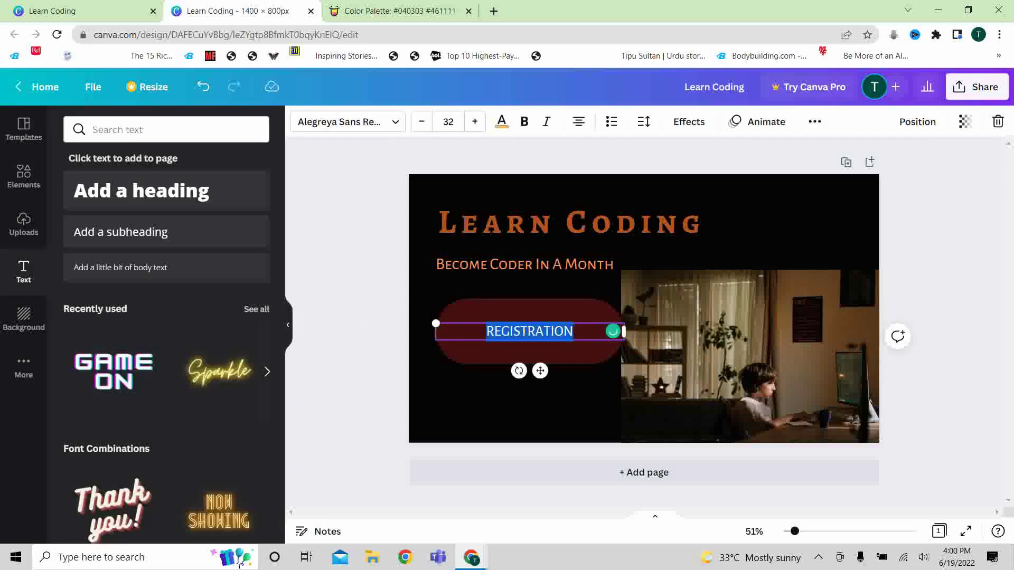
click(502, 123)
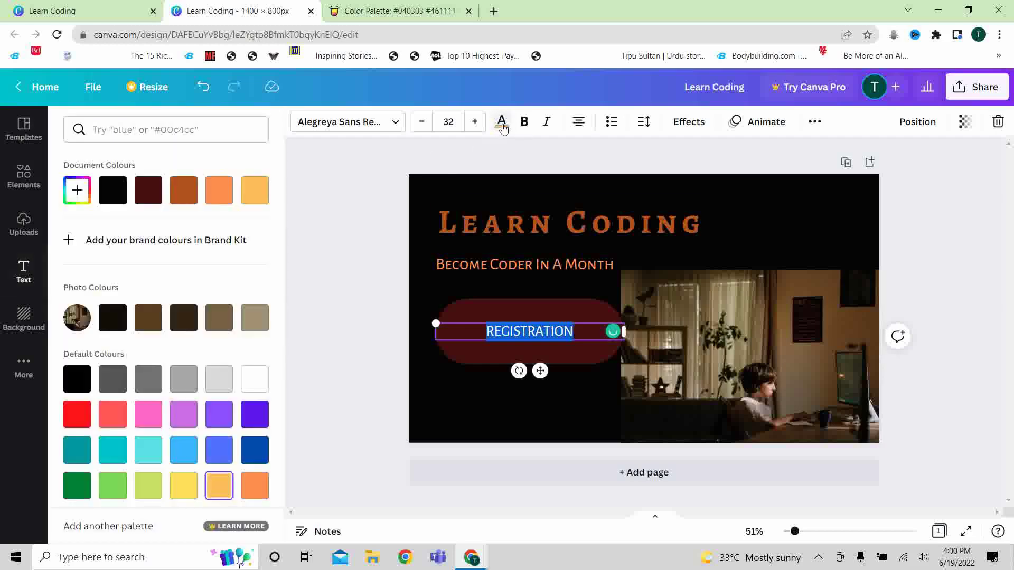
click(255, 191)
click(219, 191)
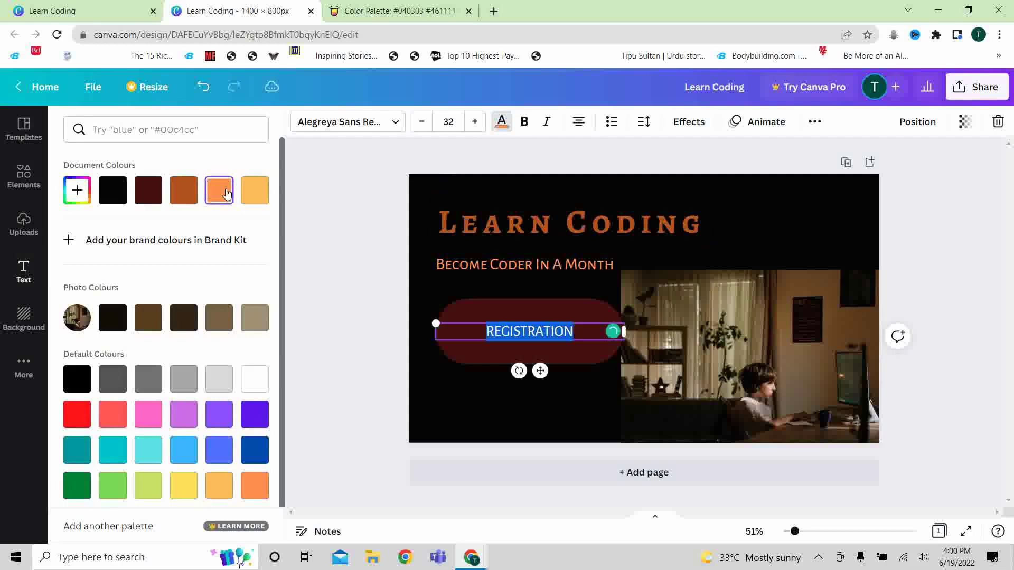
click(344, 375)
click(344, 375)
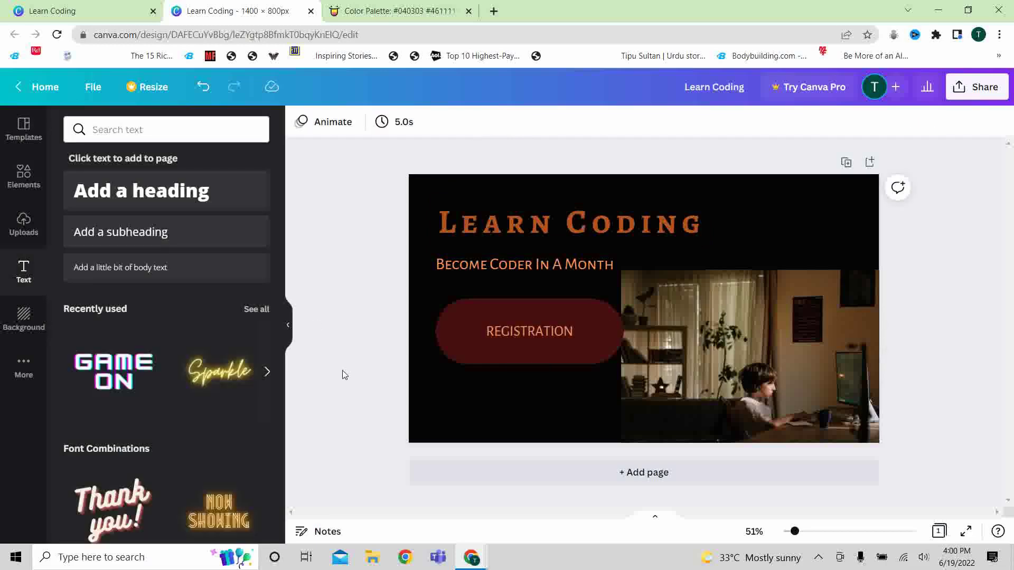
- Shrink the button shape and recentre the REGISTRATION text on it
click(458, 350)
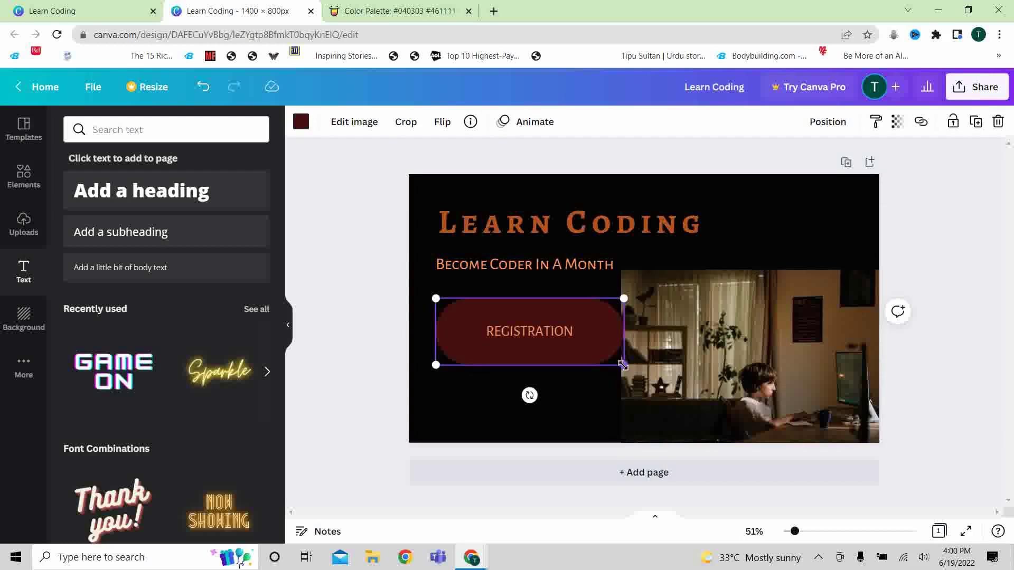
drag(623, 365, 598, 354)
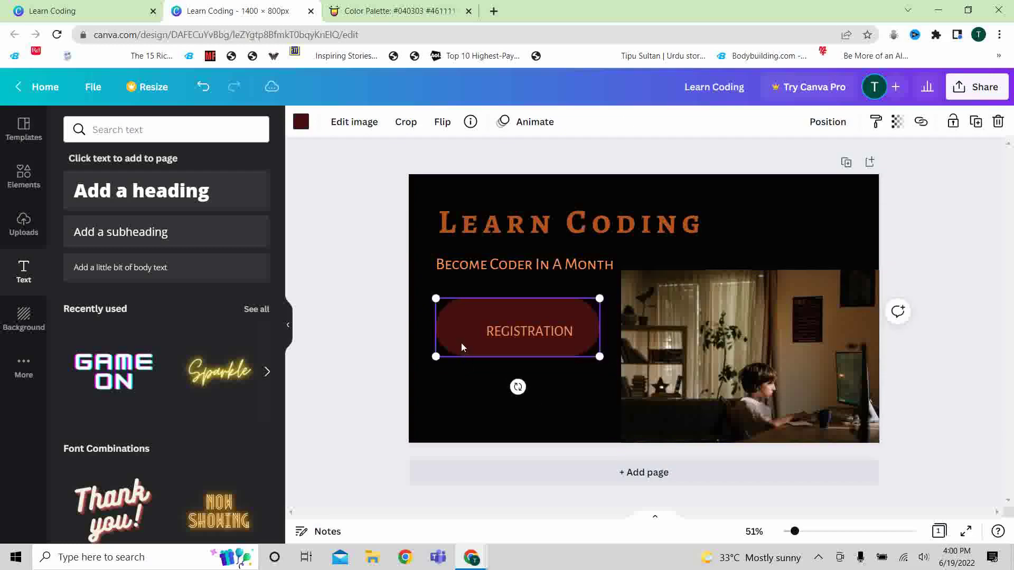
drag(462, 344, 457, 346)
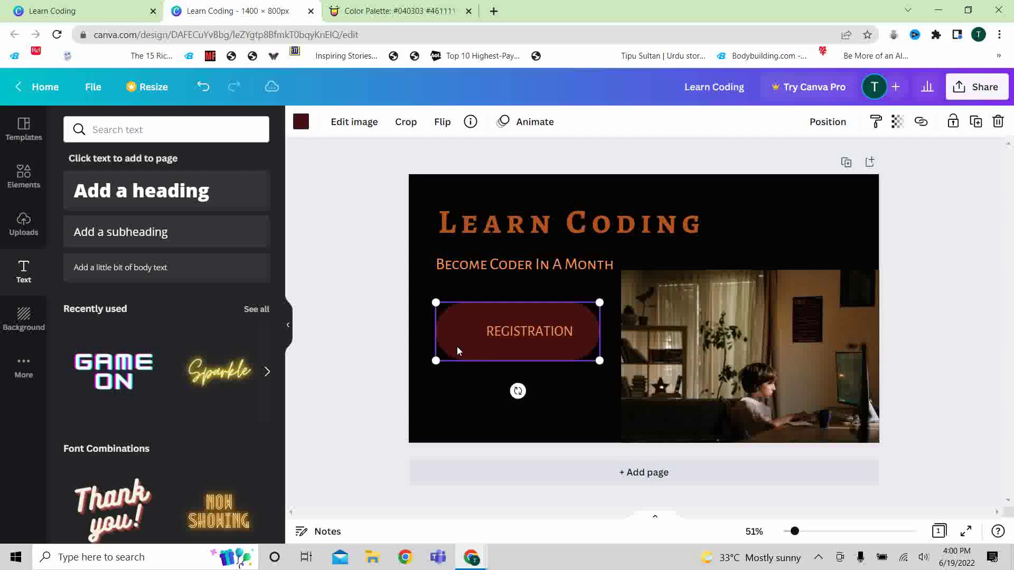
click(530, 324)
drag(541, 373, 529, 376)
click(496, 410)
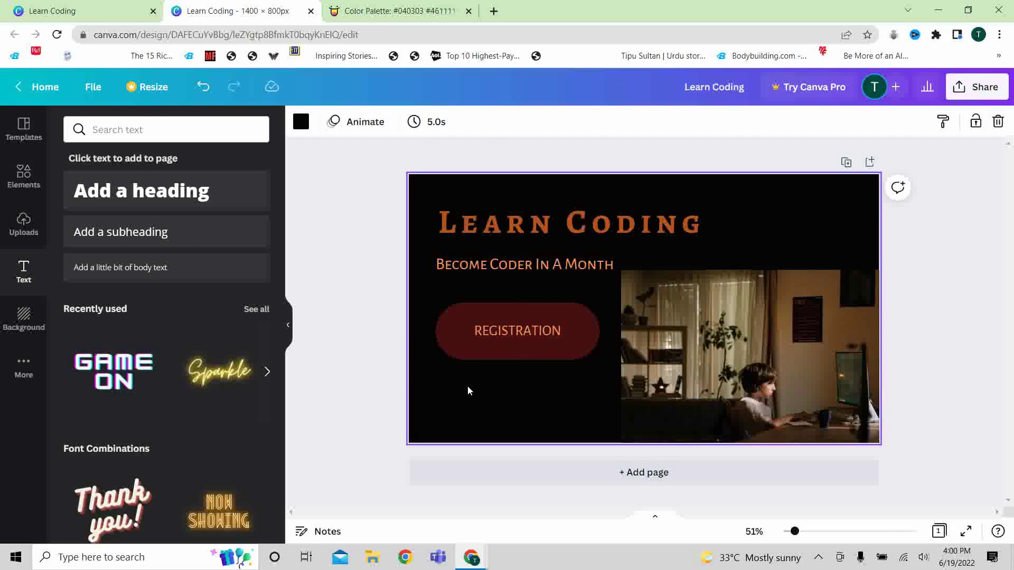
- Widen the REGISTRATION letter spacing to 74
click(532, 328)
double_click(531, 328)
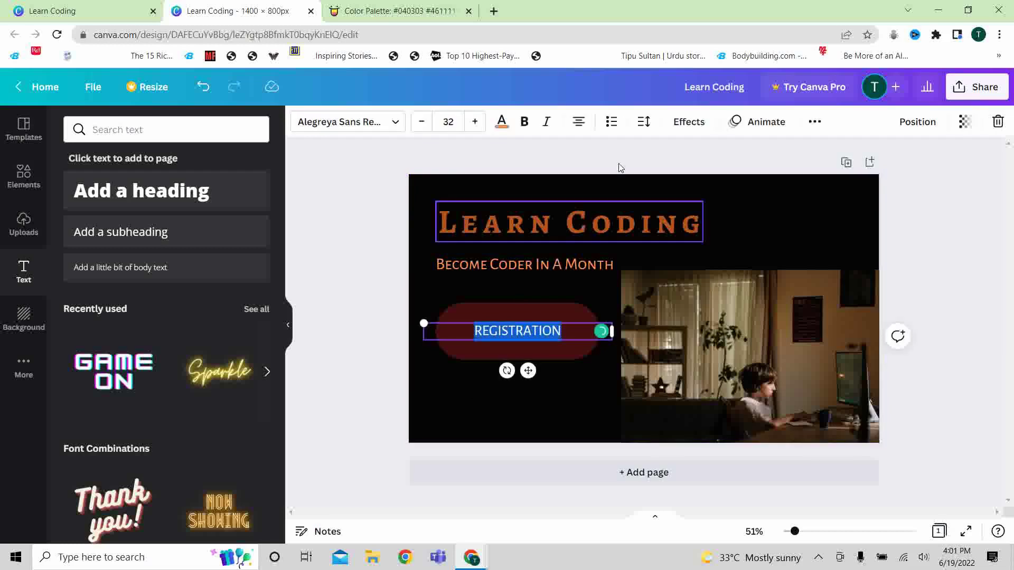
click(645, 121)
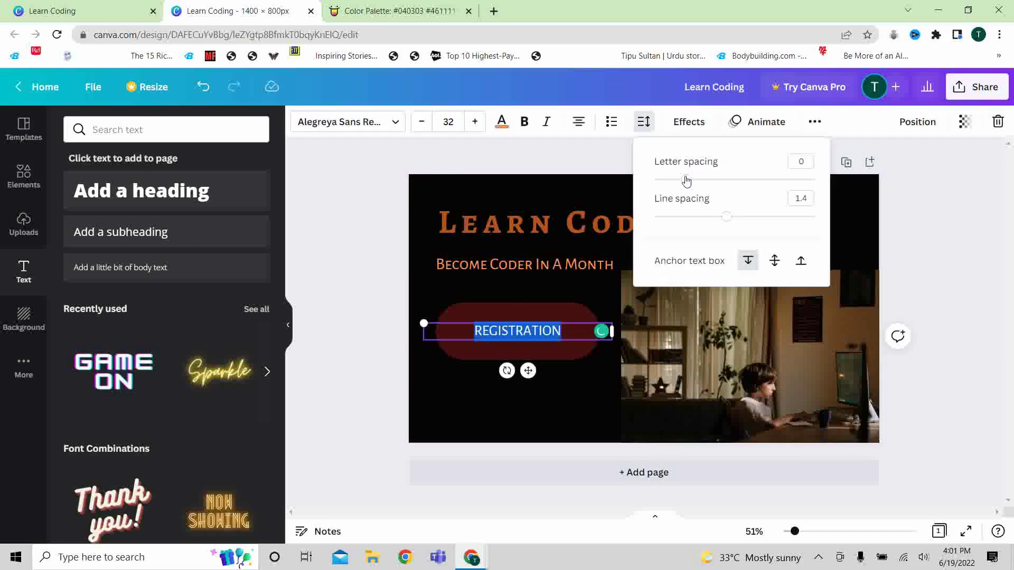
drag(686, 181, 704, 181)
click(470, 420)
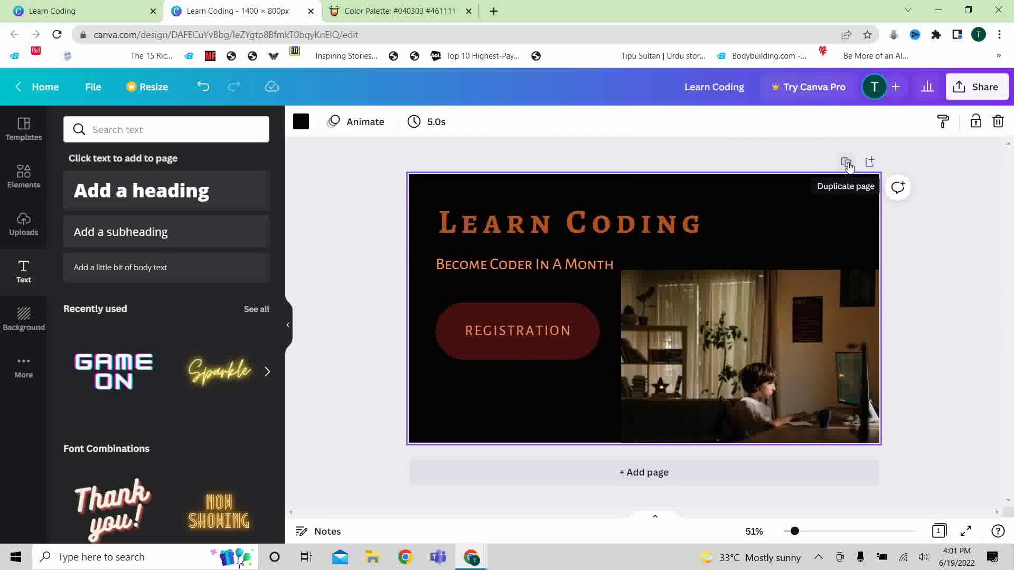
- Add a blank second page and search uploaded media for 'video', which finds nothing
click(870, 162)
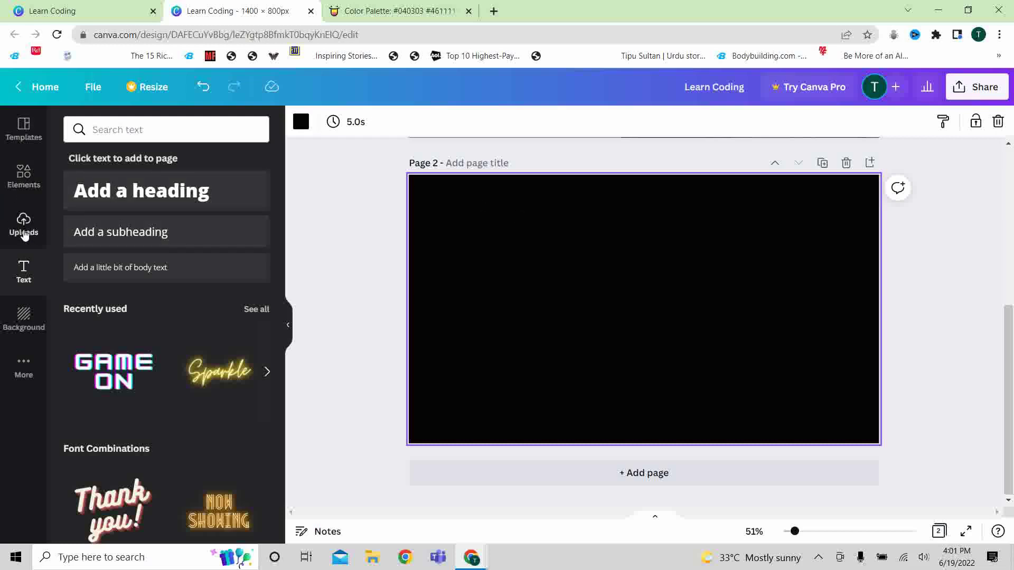
click(23, 234)
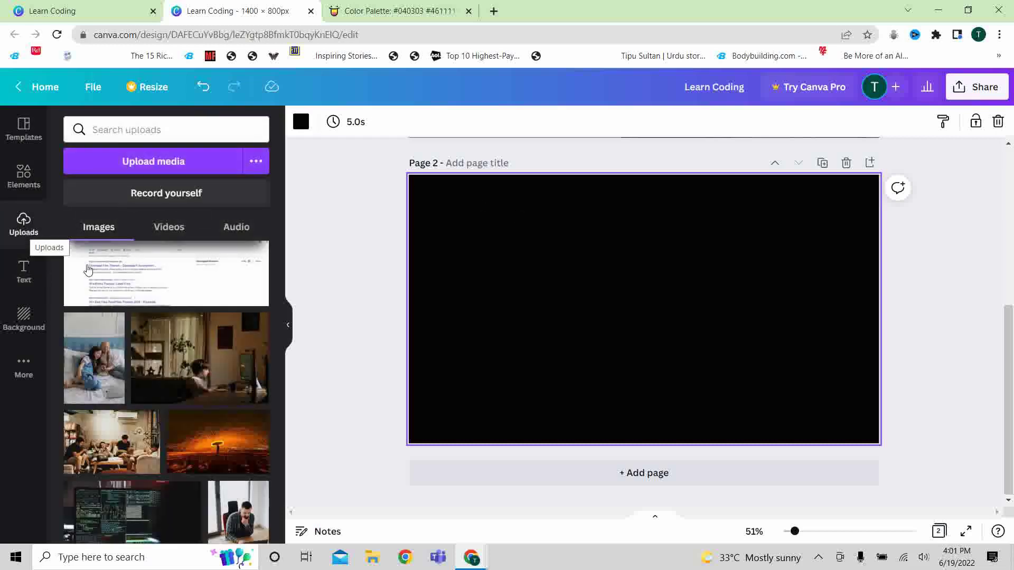
drag(281, 385, 284, 304)
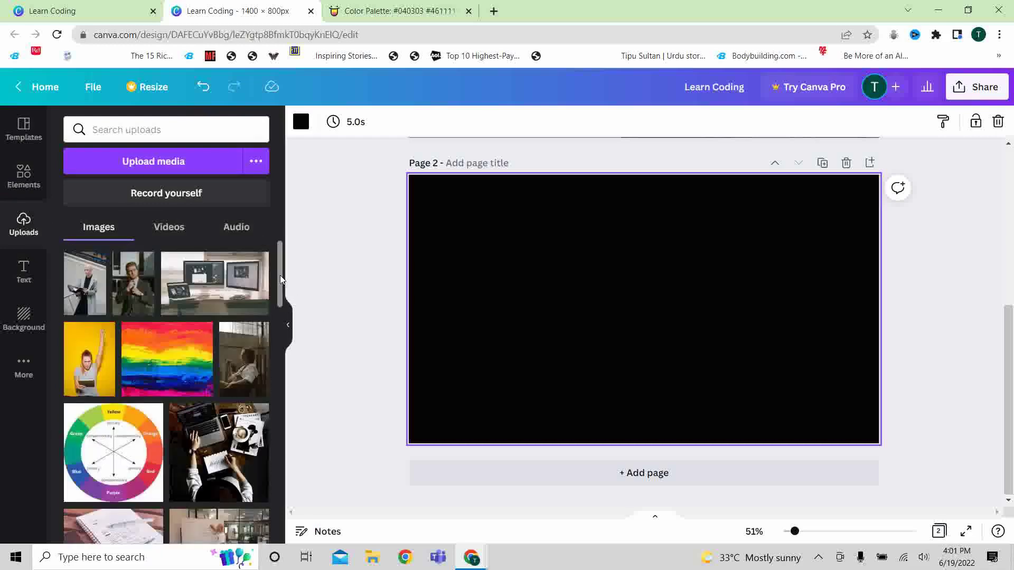
drag(281, 282, 277, 204)
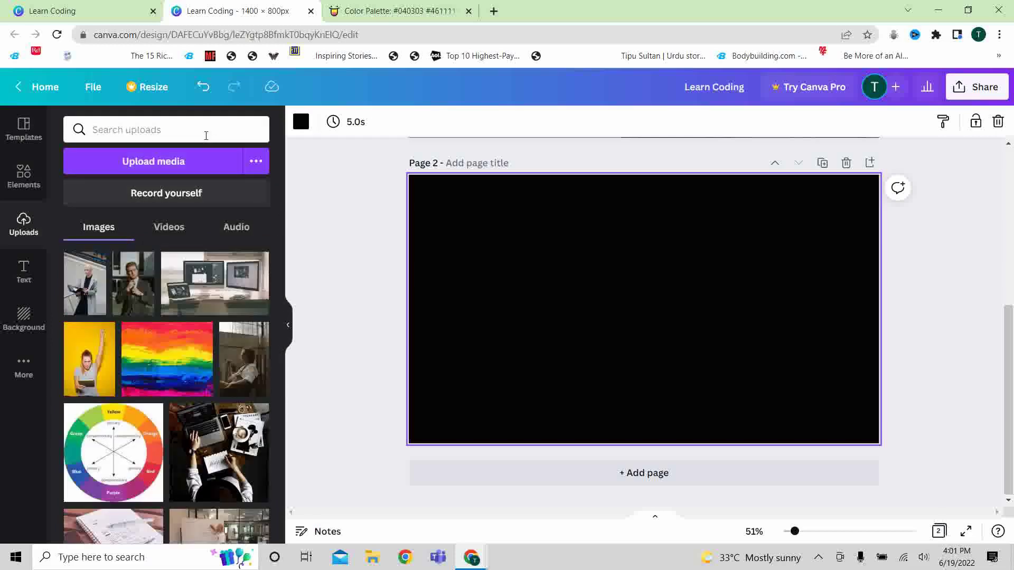
click(206, 135)
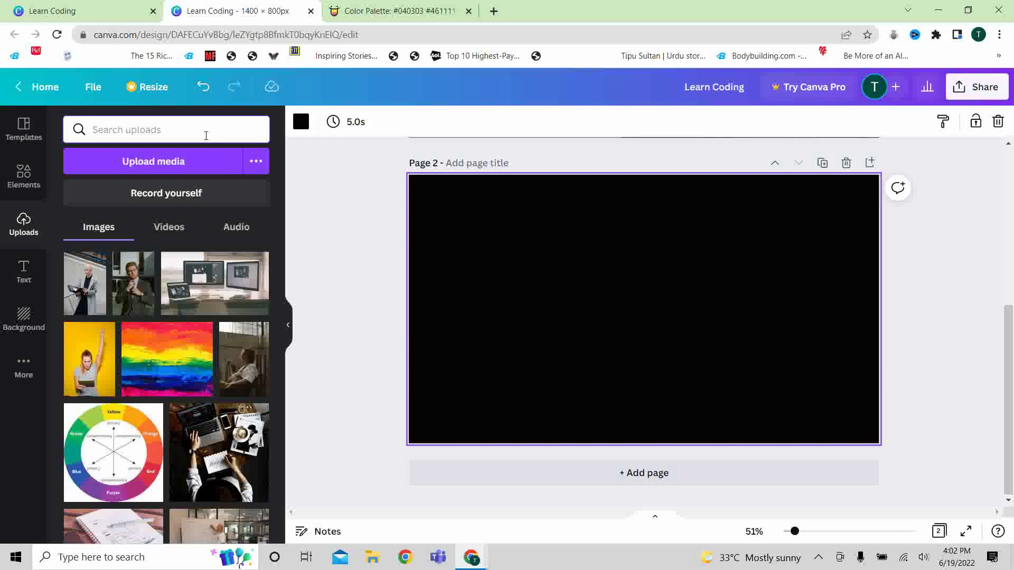
text(video)
key(Return)
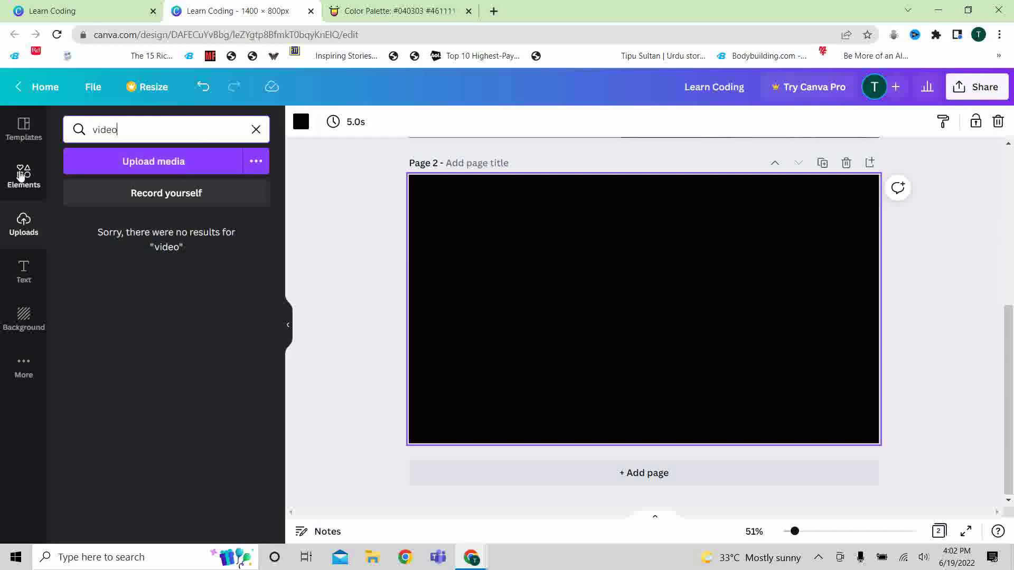
click(21, 176)
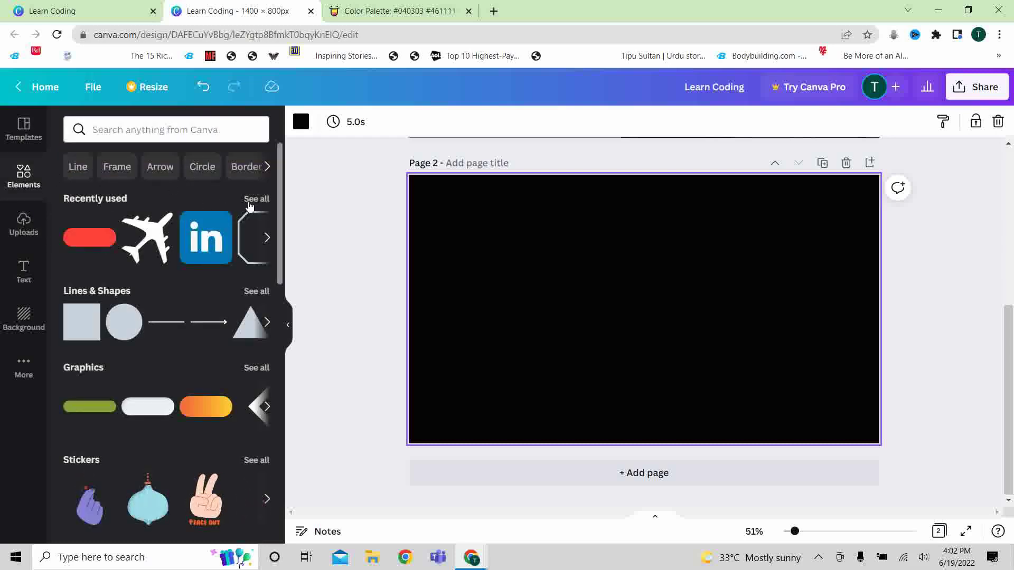
- Add the laptop video-call photo to page 2 and shrink it at the top left
click(255, 199)
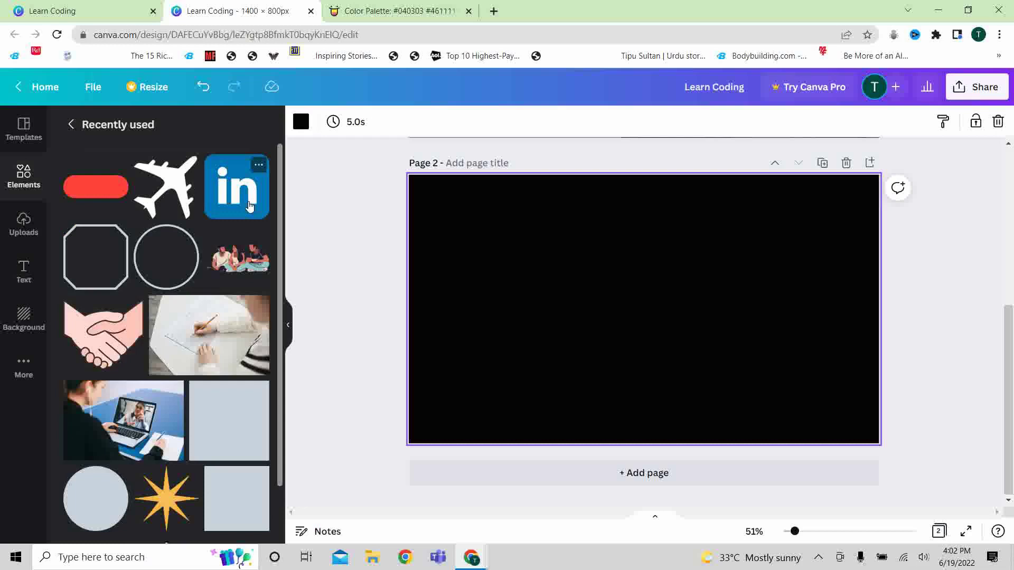
click(121, 424)
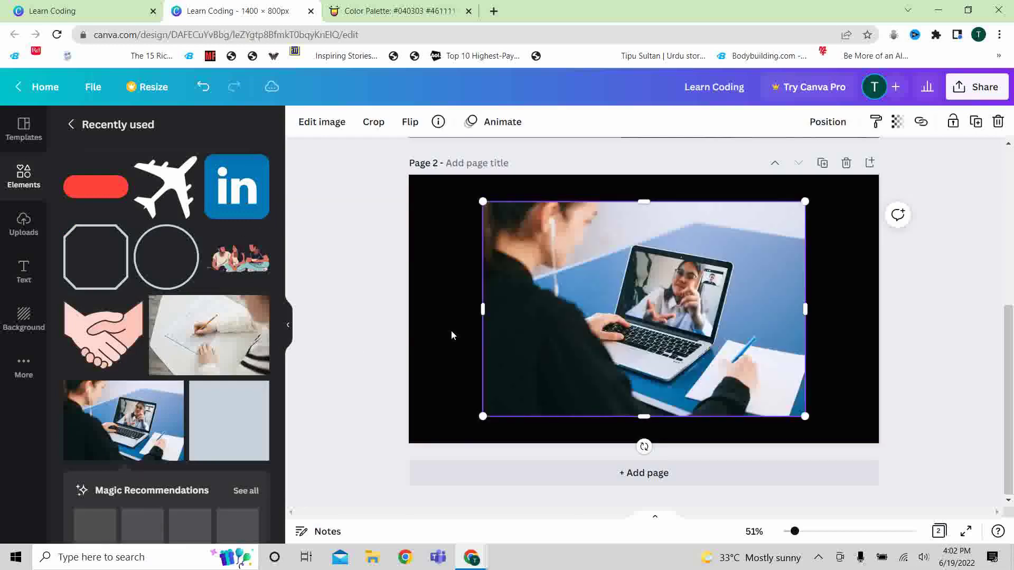
drag(805, 416, 613, 290)
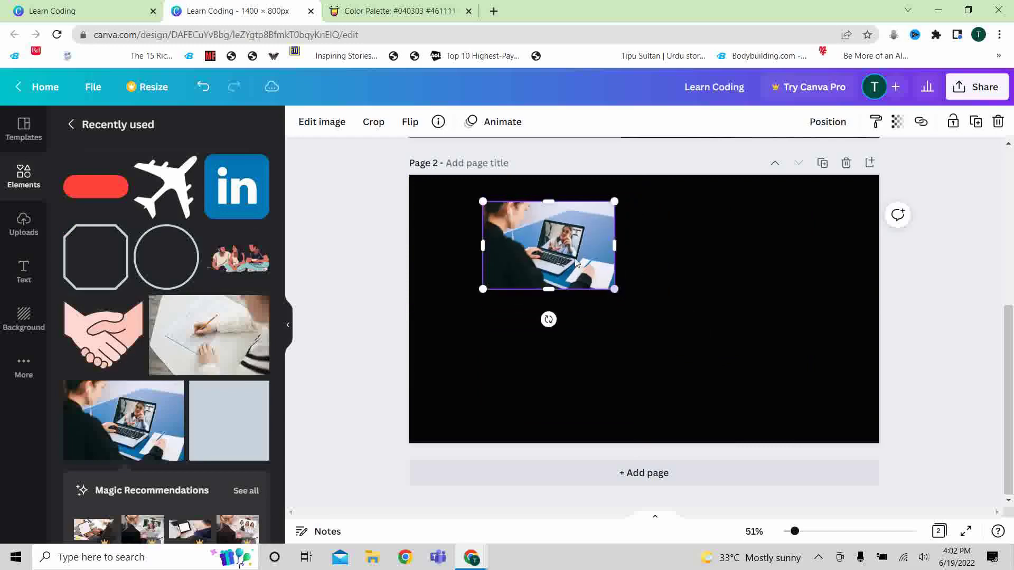
drag(555, 242, 515, 245)
drag(567, 288, 546, 275)
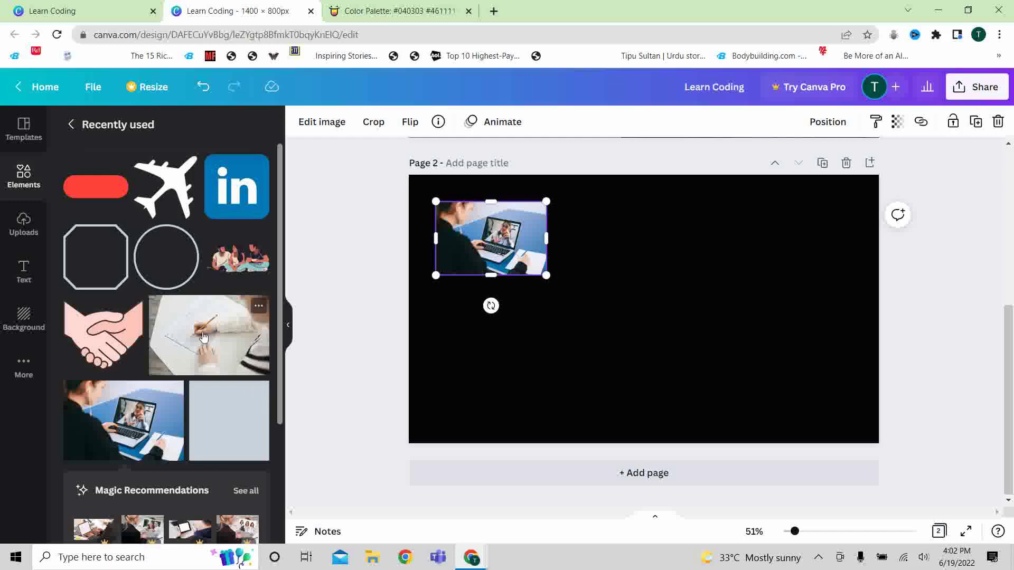
- Add the pencil writing photo, shrunk and placed at the top centre
click(229, 333)
drag(714, 315, 664, 312)
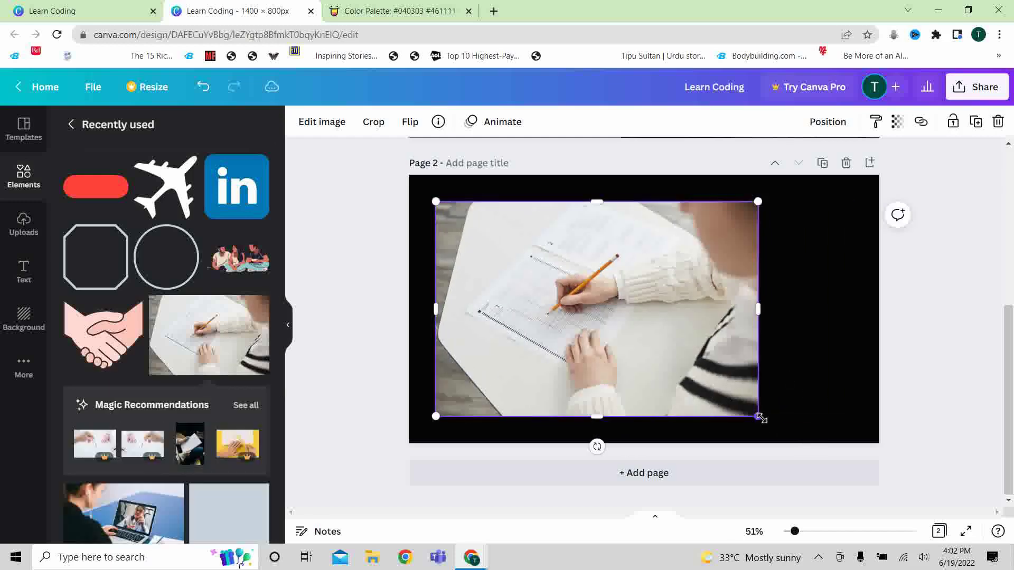
mouse_move(761, 418)
mouse_down()
mouse_move(539, 264)
mouse_move(547, 272)
mouse_up()
drag(499, 242, 655, 240)
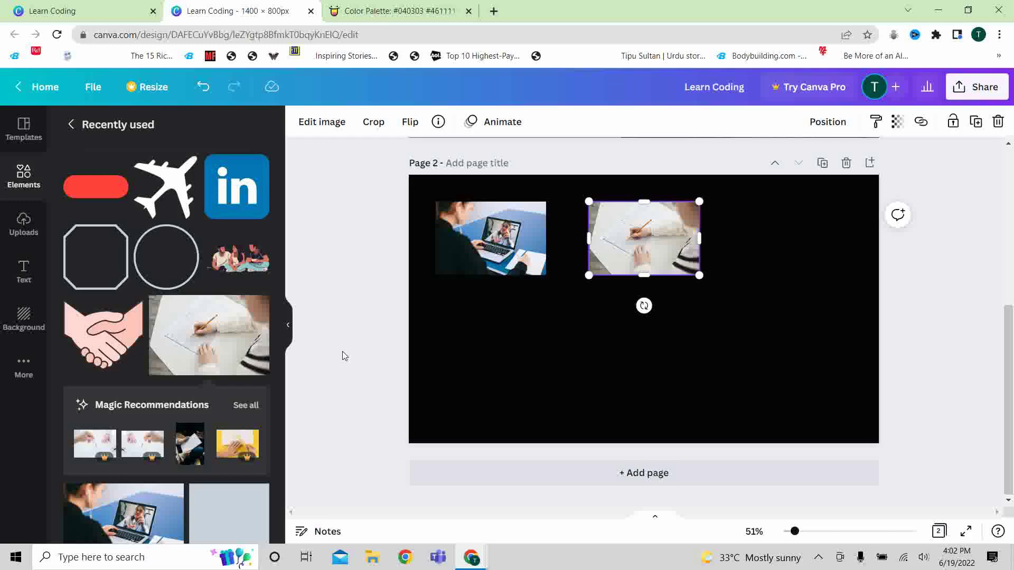
- Add the people illustration, crop its right side and space it evenly at the top right
click(224, 263)
drag(672, 308, 555, 245)
drag(624, 297, 578, 289)
drag(530, 227, 821, 227)
click(491, 122)
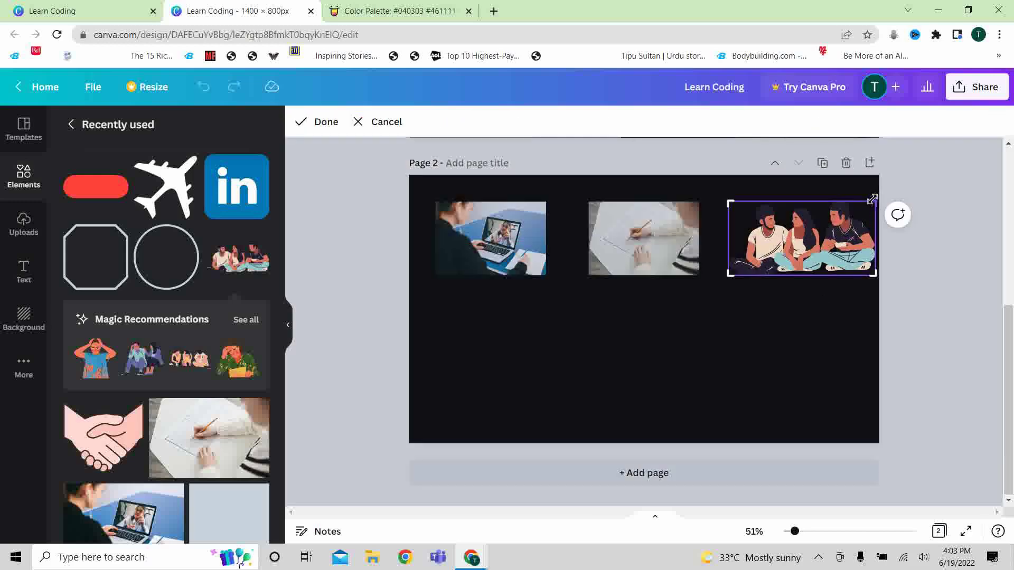
drag(874, 199, 823, 199)
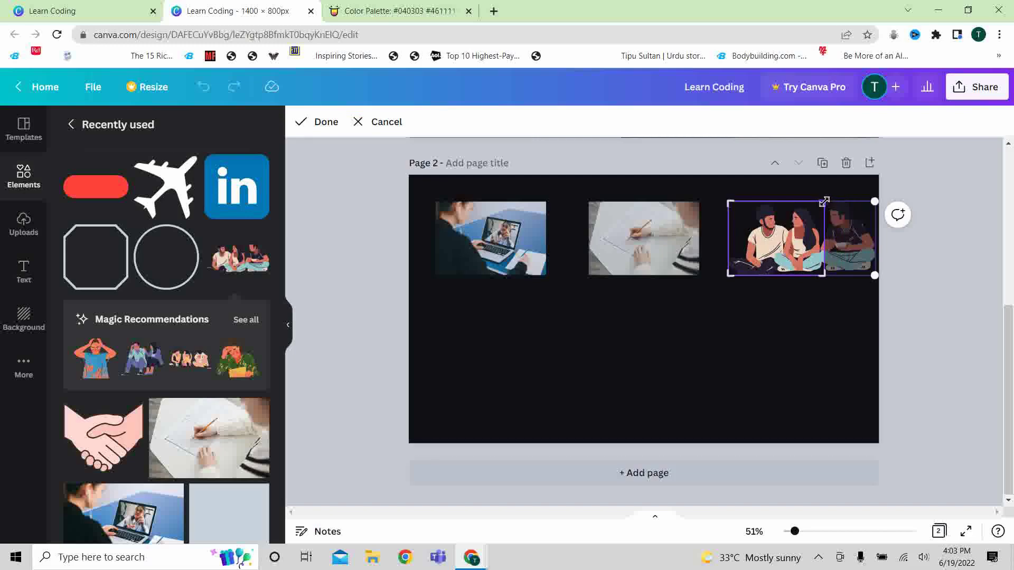
click(767, 361)
drag(792, 259, 797, 253)
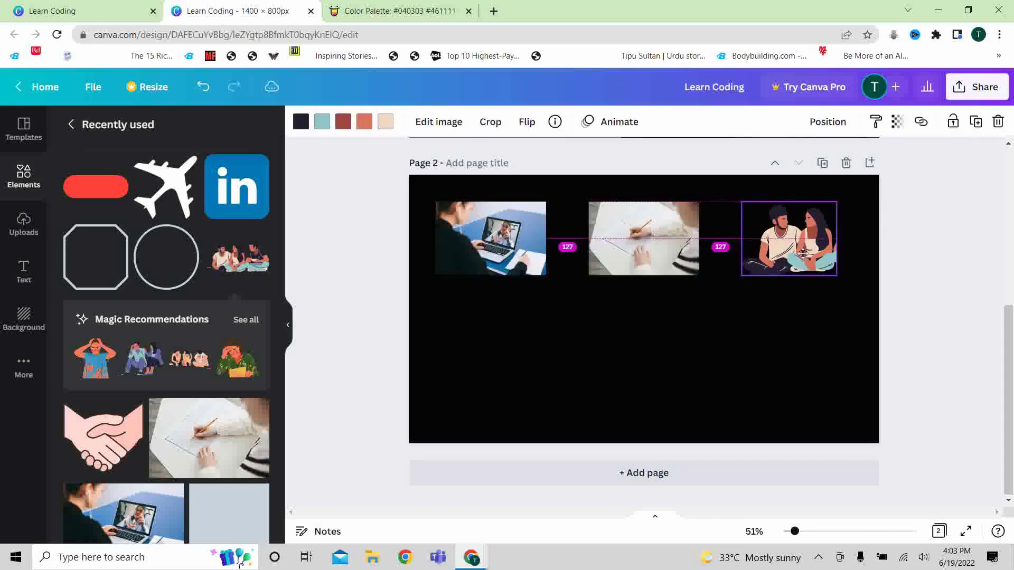
drag(806, 254, 815, 257)
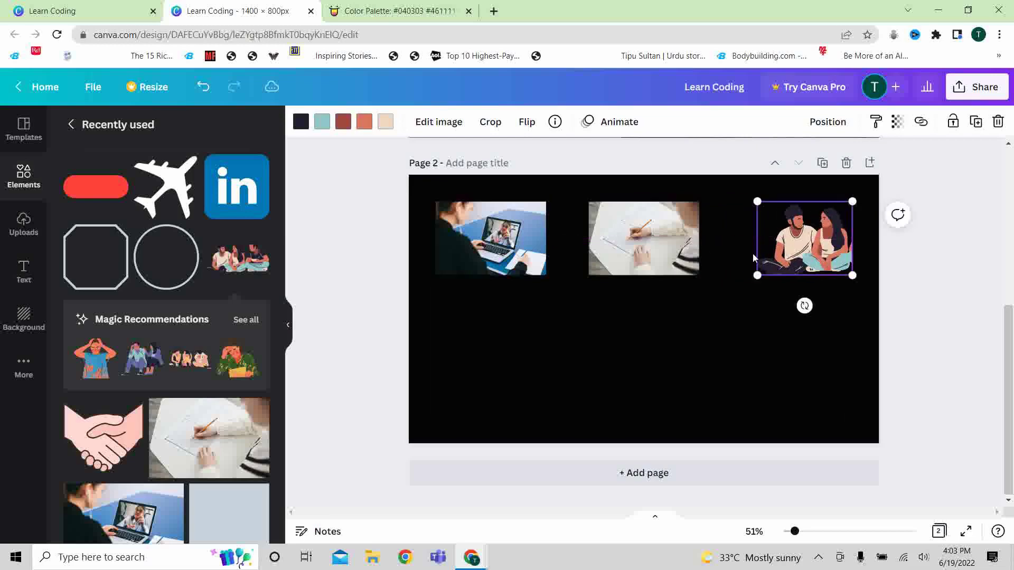
click(683, 340)
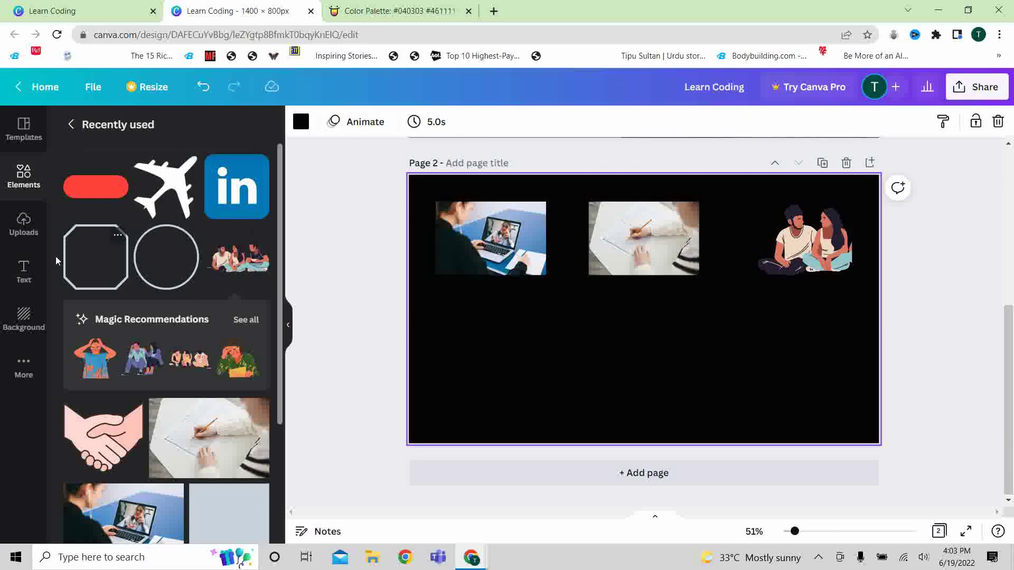
- Add a subheading text box reading 'Free Videos' to page 2
click(30, 271)
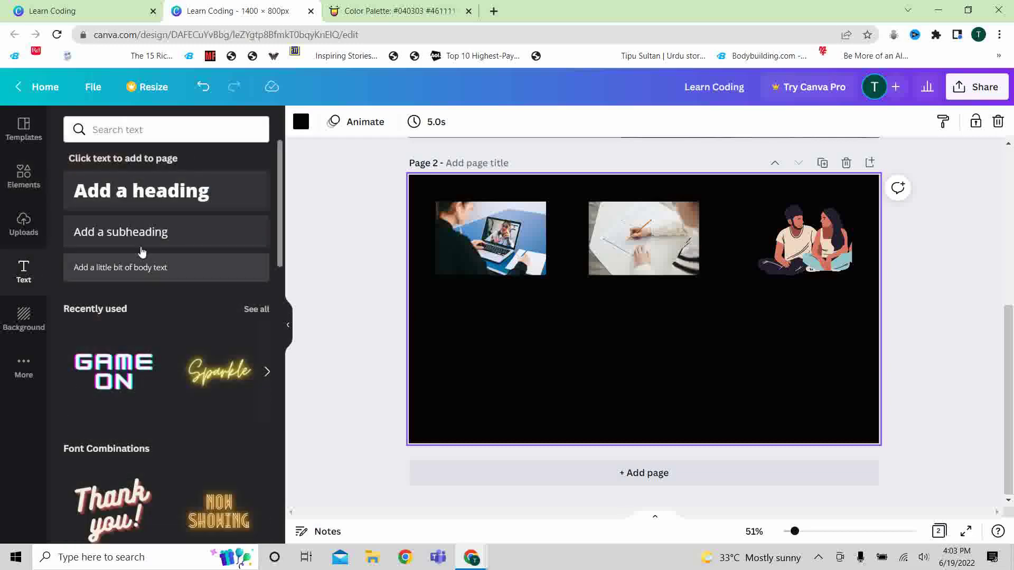
click(153, 239)
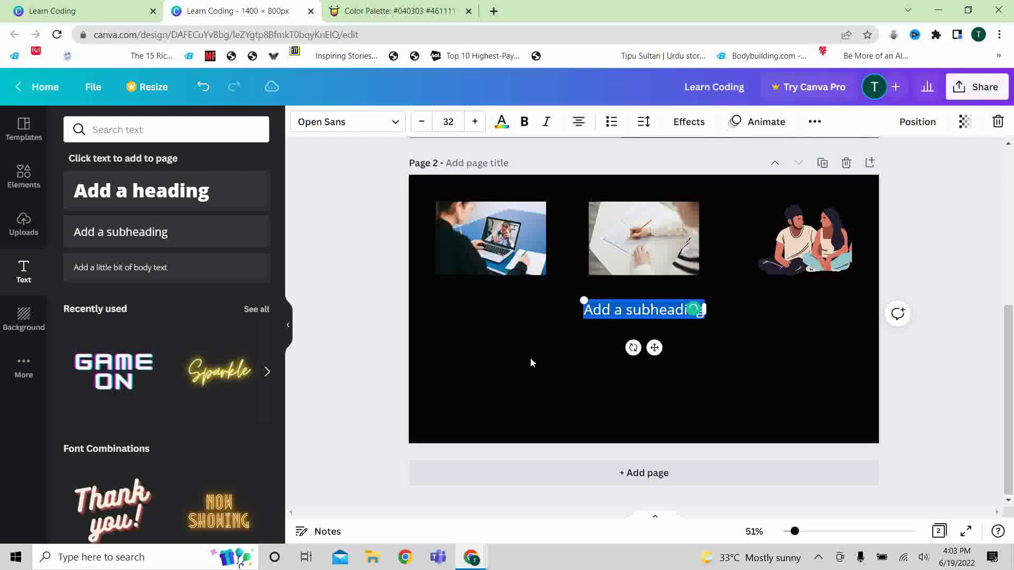
text(Free Videos)
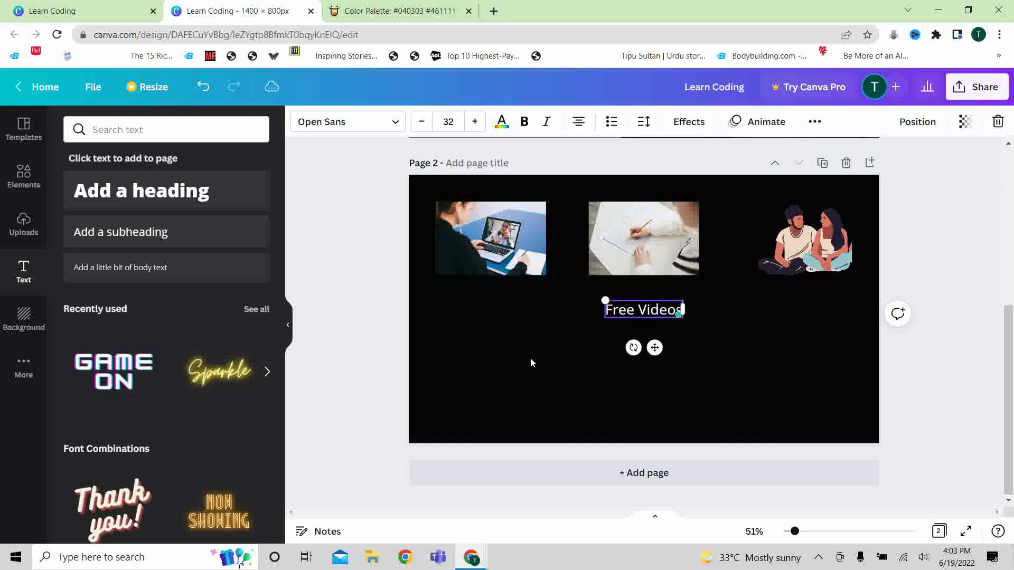
- Make the caption orange Alegreya Sans SC Regular and move it beneath the left photo
key(ctrl+a)
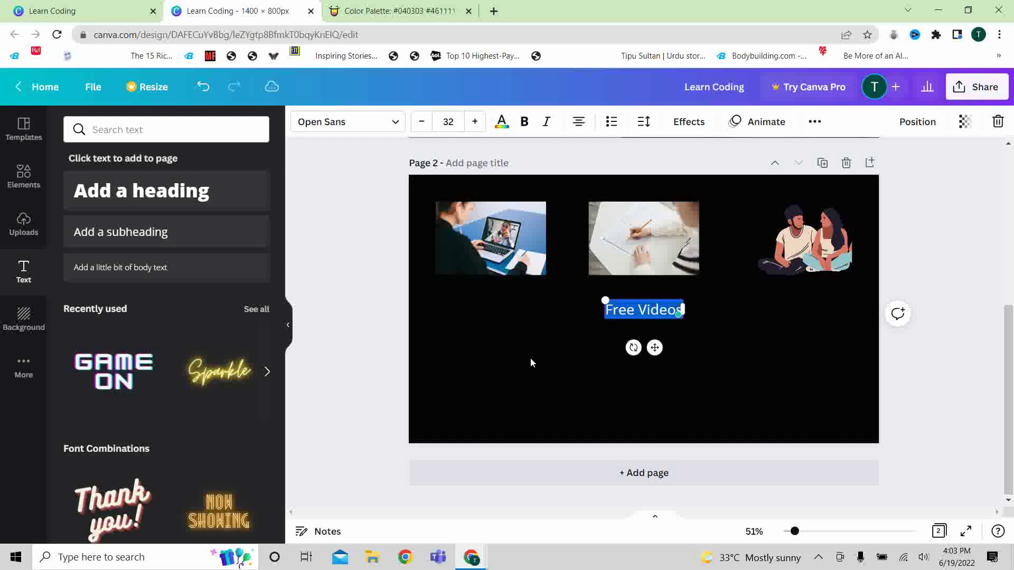
click(347, 122)
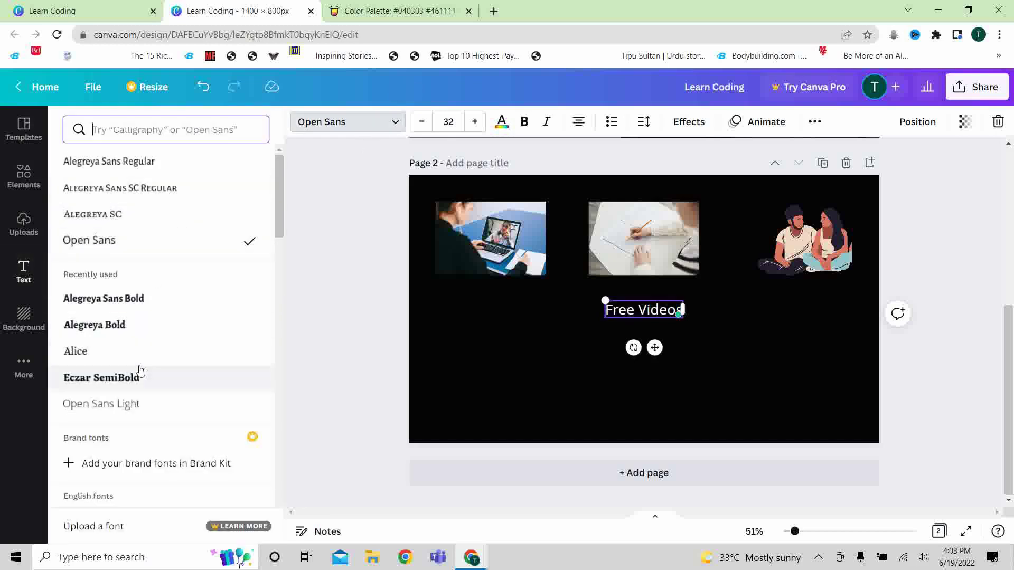
click(142, 197)
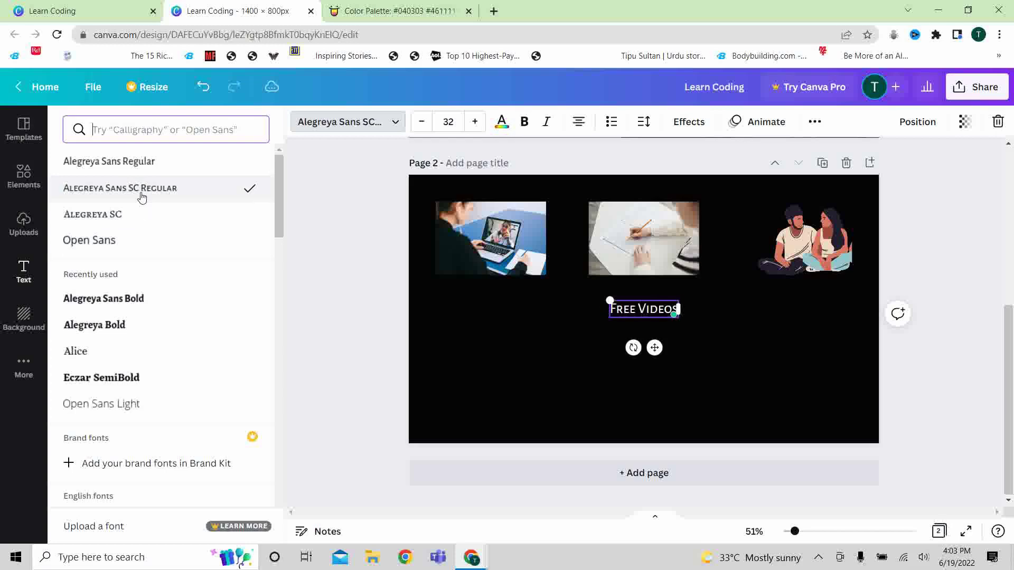
click(500, 123)
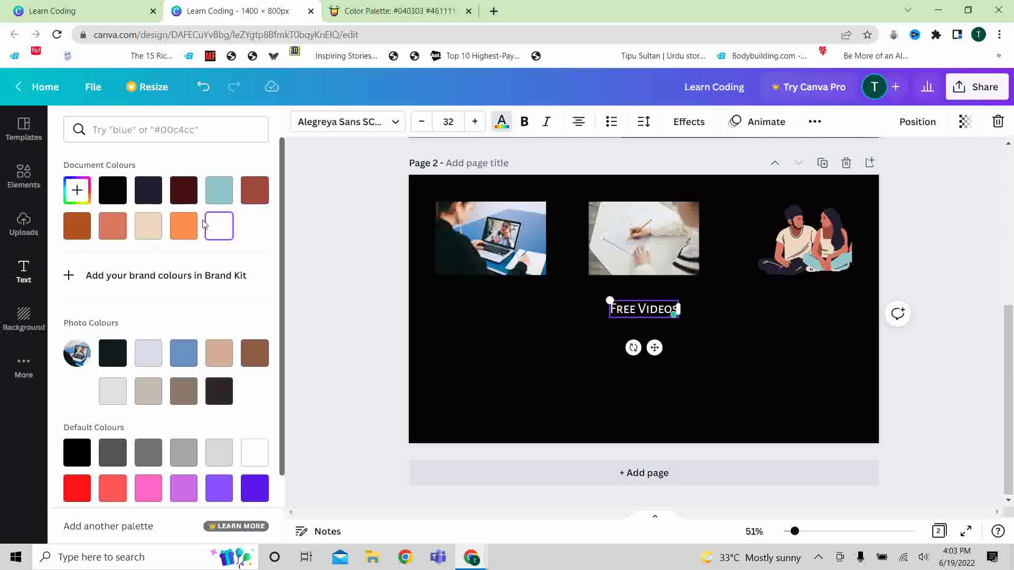
click(184, 226)
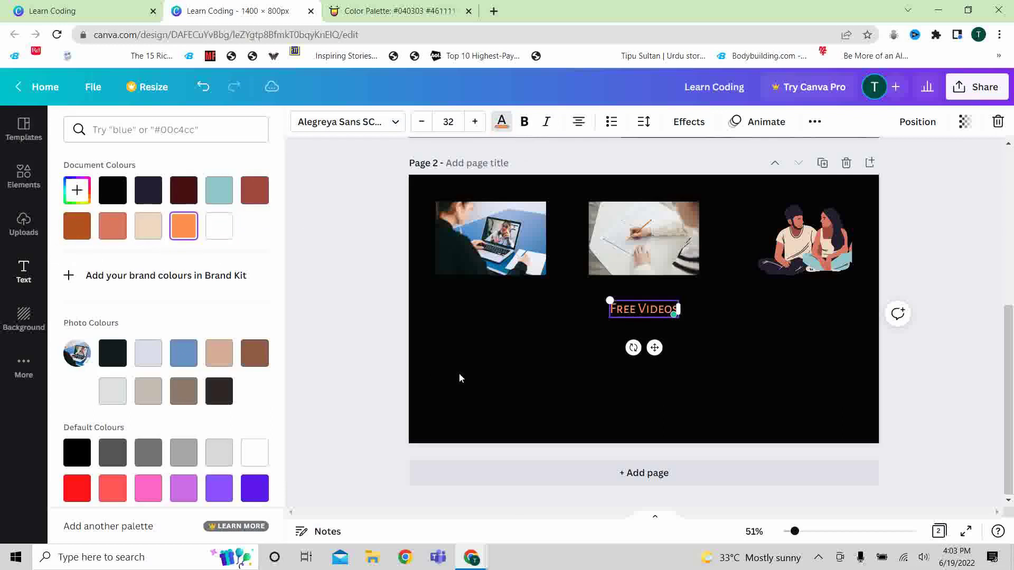
key(Escape)
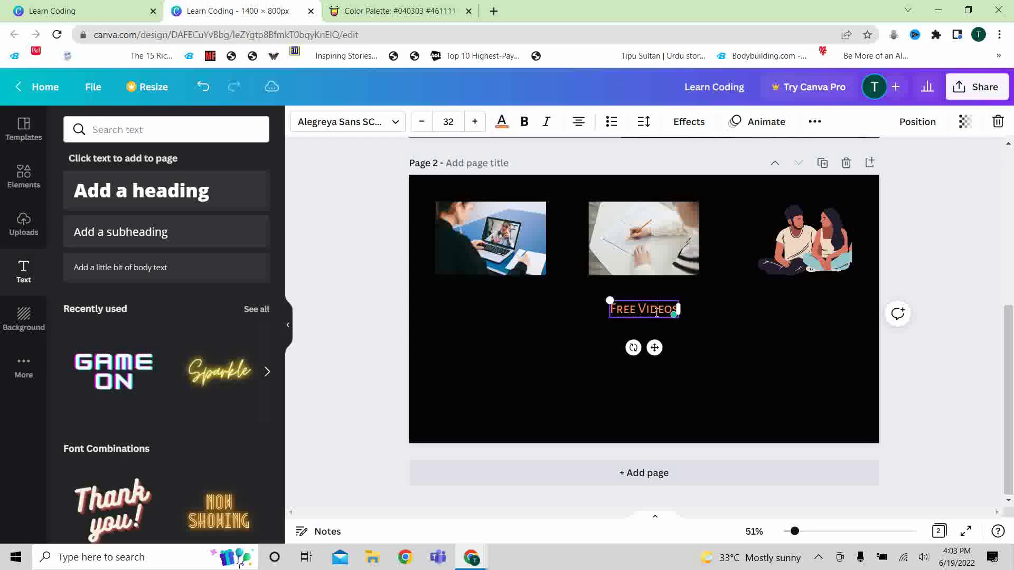
drag(653, 347, 481, 342)
click(524, 351)
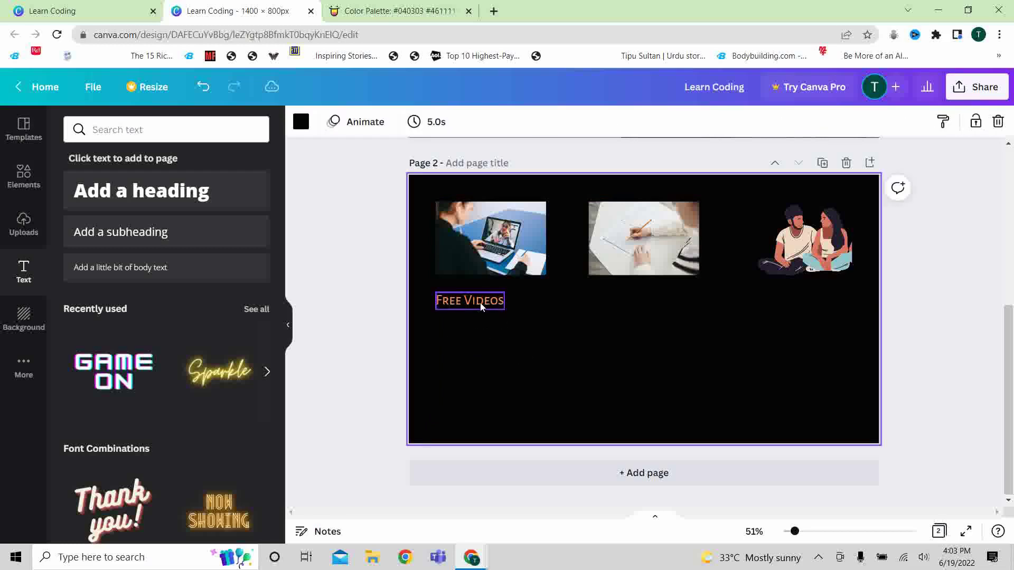
- Duplicate the Free Videos caption twice and place the copies under the middle and right images
right_click(480, 303)
click(519, 324)
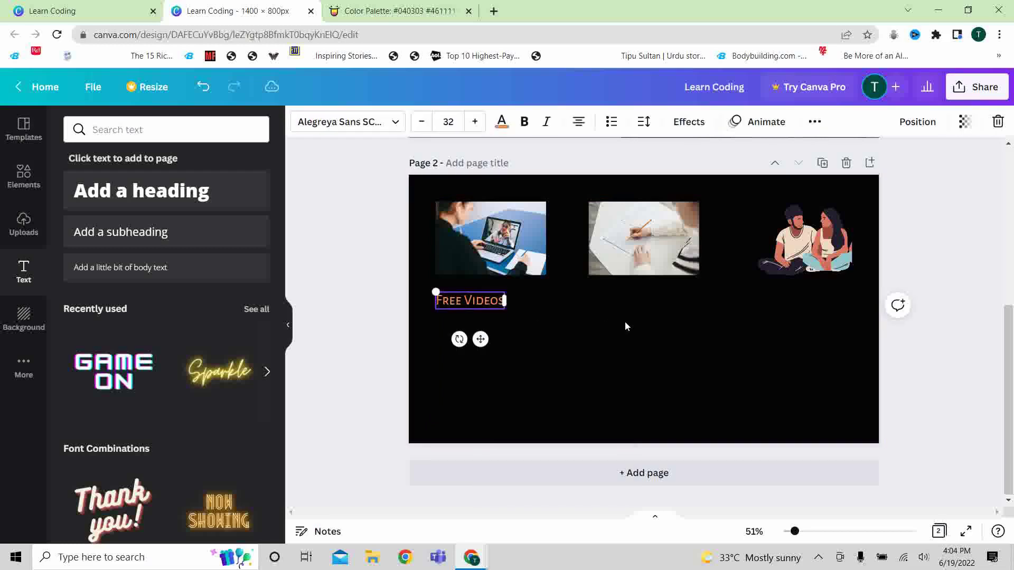
click(625, 326)
right_click(625, 326)
click(659, 369)
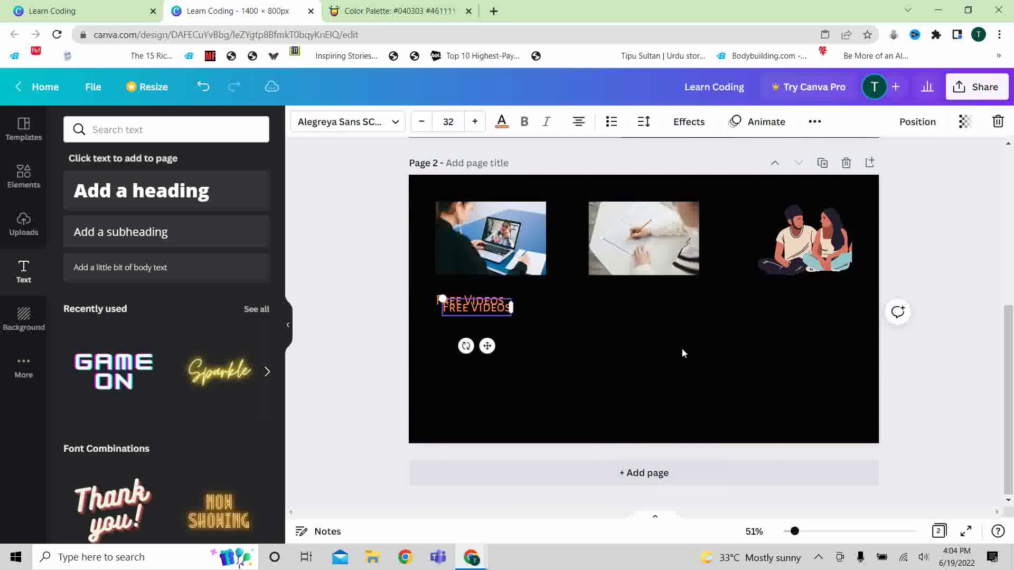
right_click(682, 342)
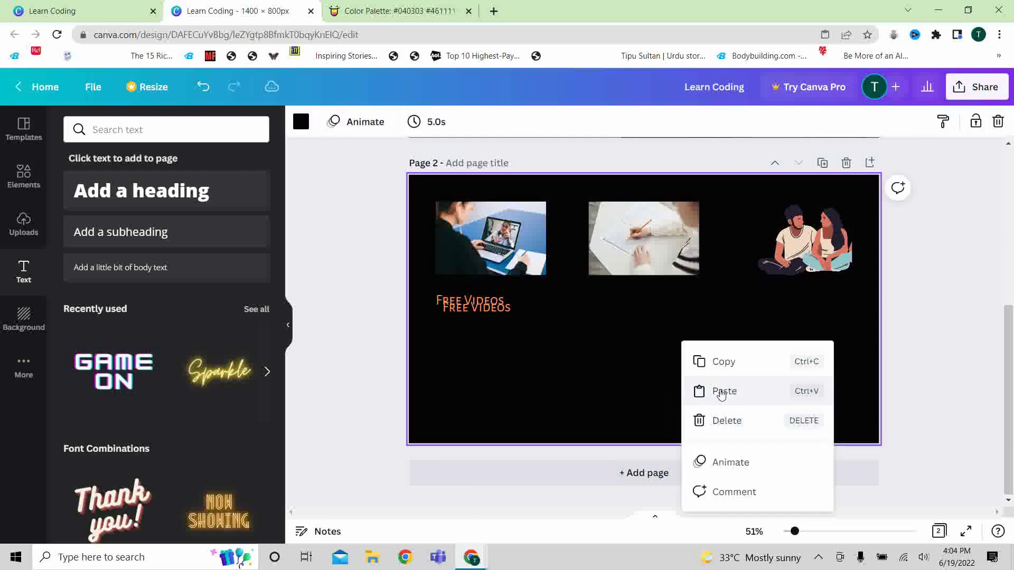
click(722, 392)
drag(493, 353, 804, 335)
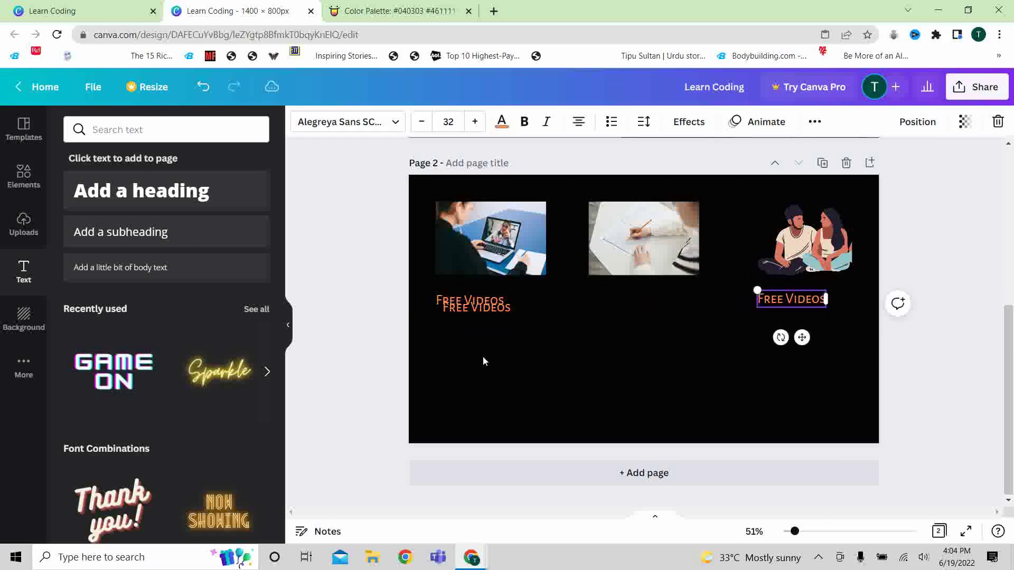
drag(476, 313, 631, 343)
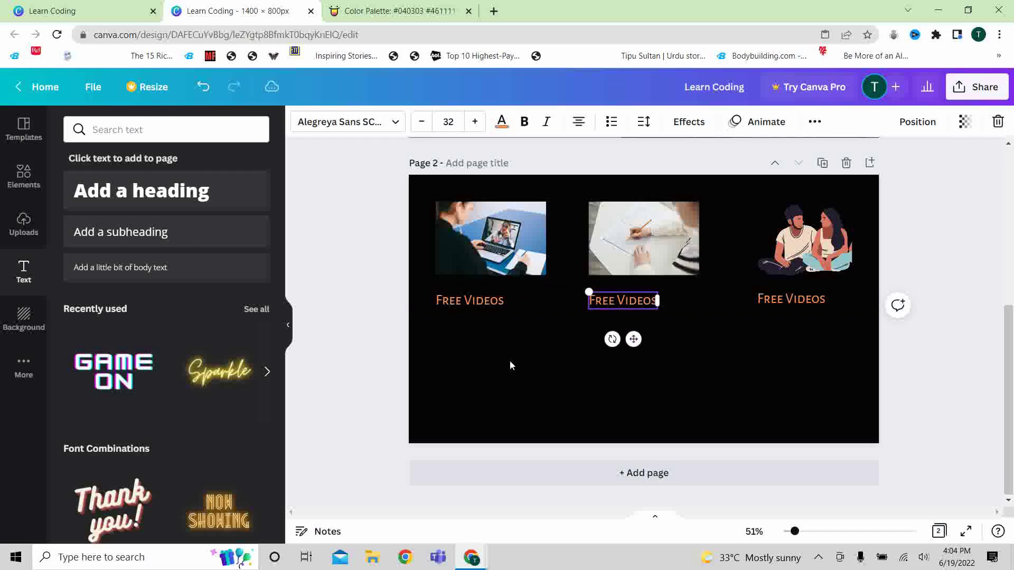
click(509, 361)
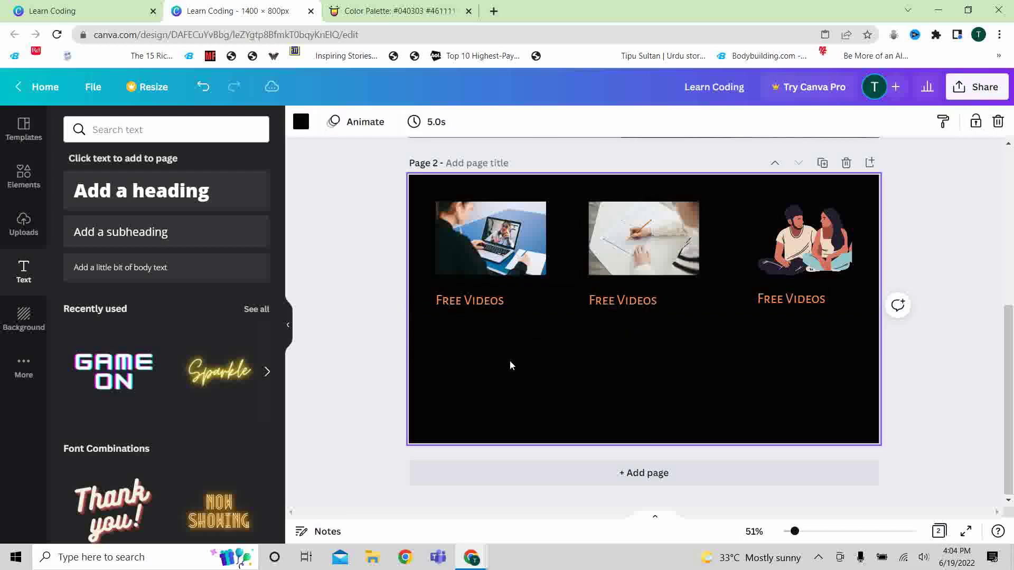
- Change the middle caption to 'Tests & Applications' and center it under the middle photo
click(624, 298)
double_click(624, 299)
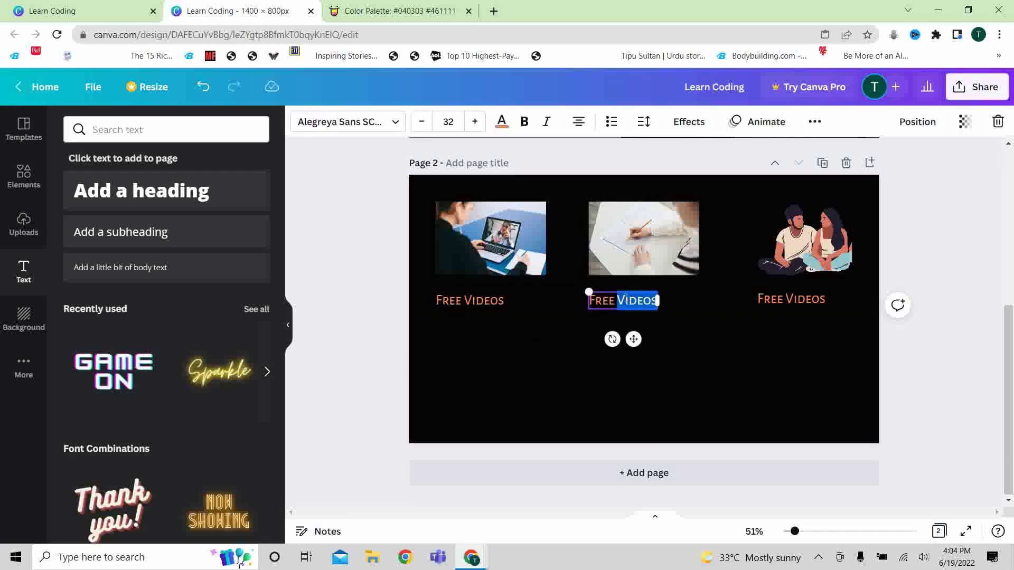
key(ctrl+a)
text(Tests)
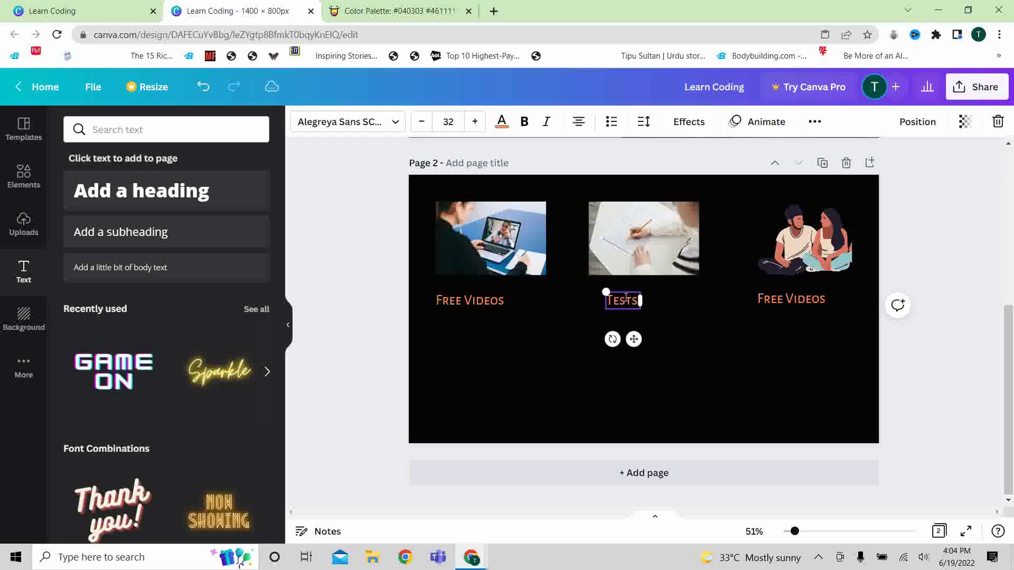
text( & Applications)
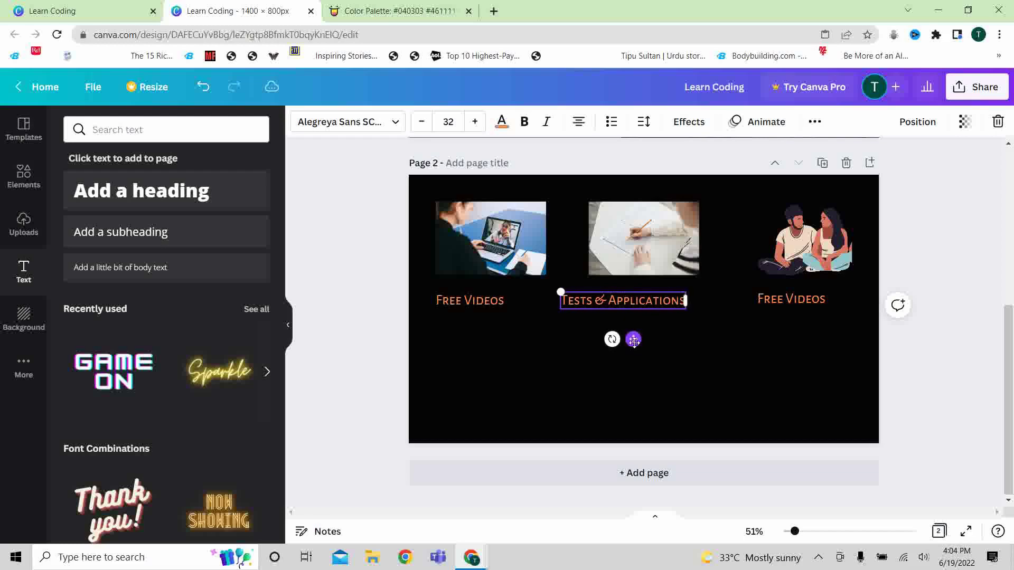
drag(633, 340, 659, 340)
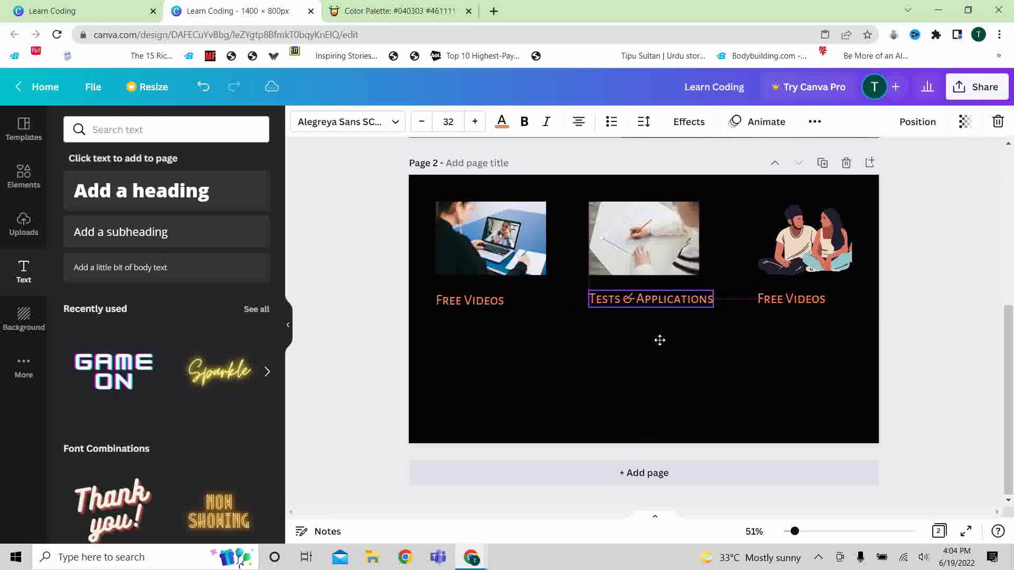
click(547, 352)
- Change the right caption to '24/7 Support' and align all three captions
click(769, 301)
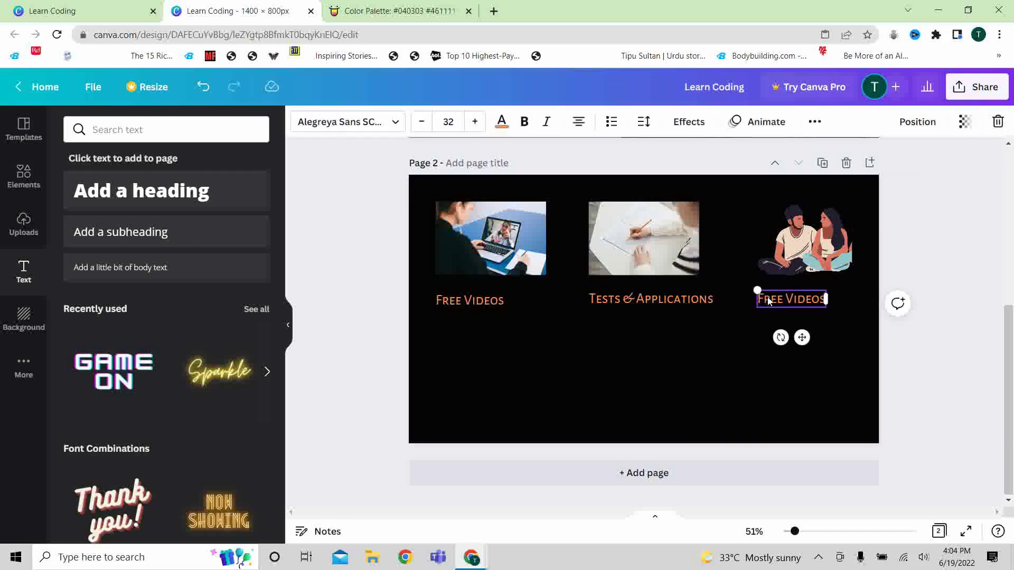
double_click(768, 300)
triple_click(768, 299)
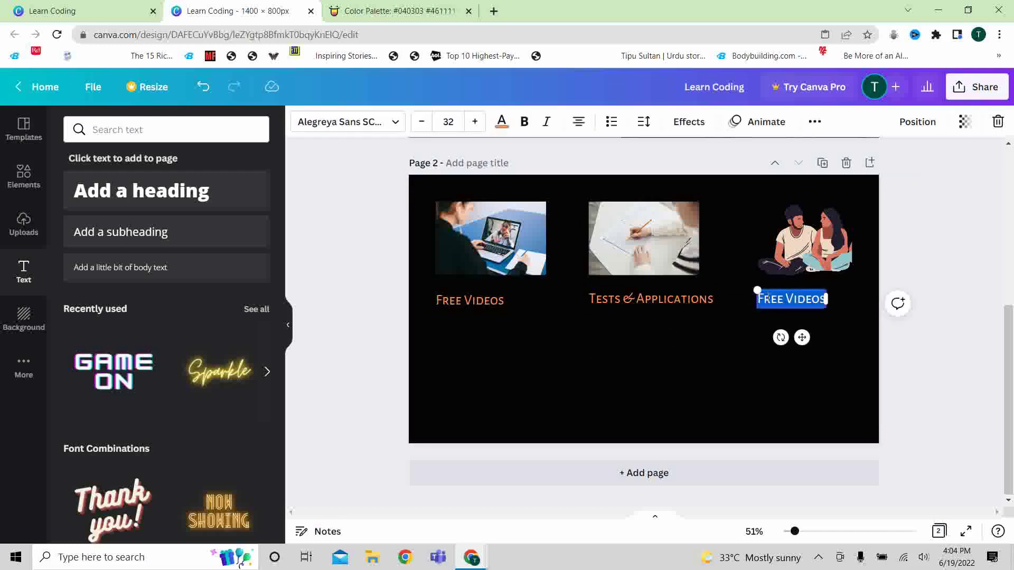
text(24/7 Support)
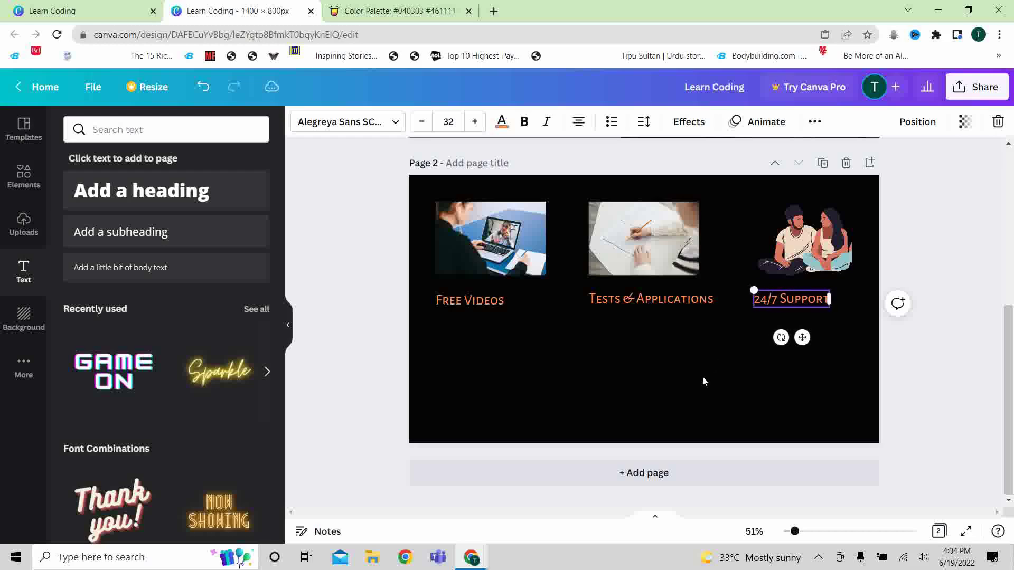
click(703, 376)
click(810, 299)
drag(807, 336, 811, 336)
click(483, 308)
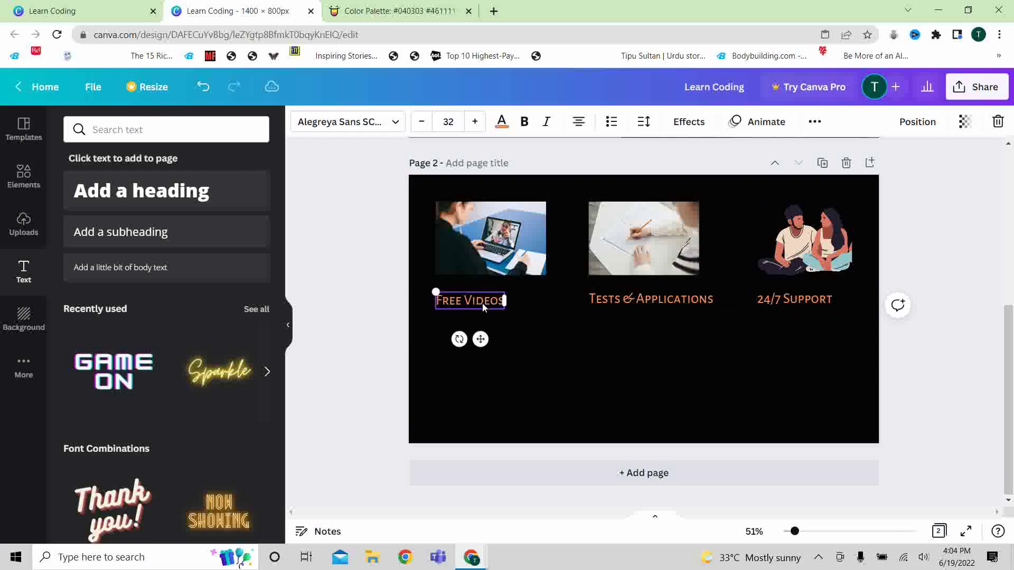
drag(483, 336, 485, 341)
click(573, 359)
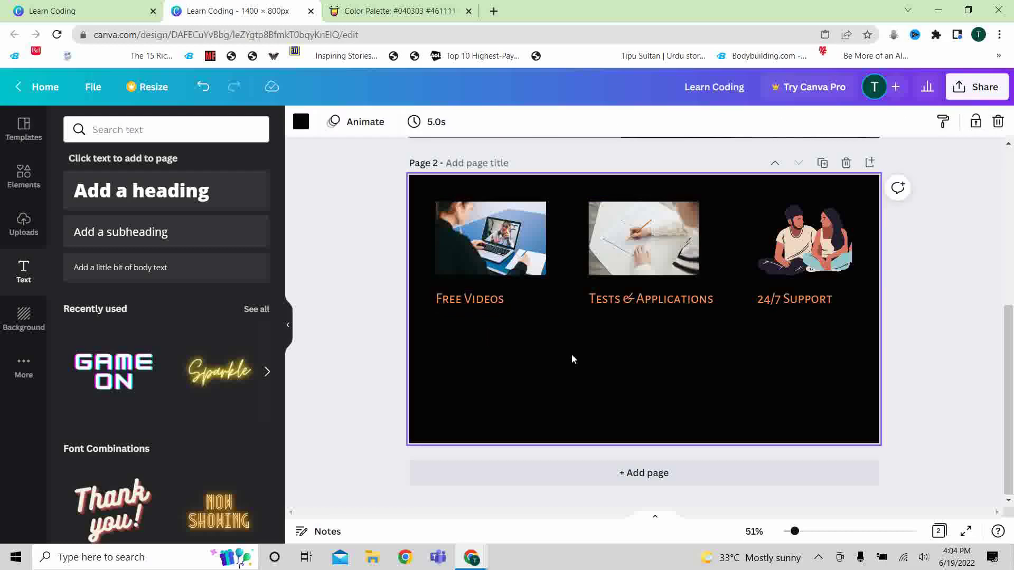
- Search 'lore' in a new Chrome tab, open lipsum.com, and copy the opening Lorem Ipsum lines
click(494, 11)
text(lorem ipsum)
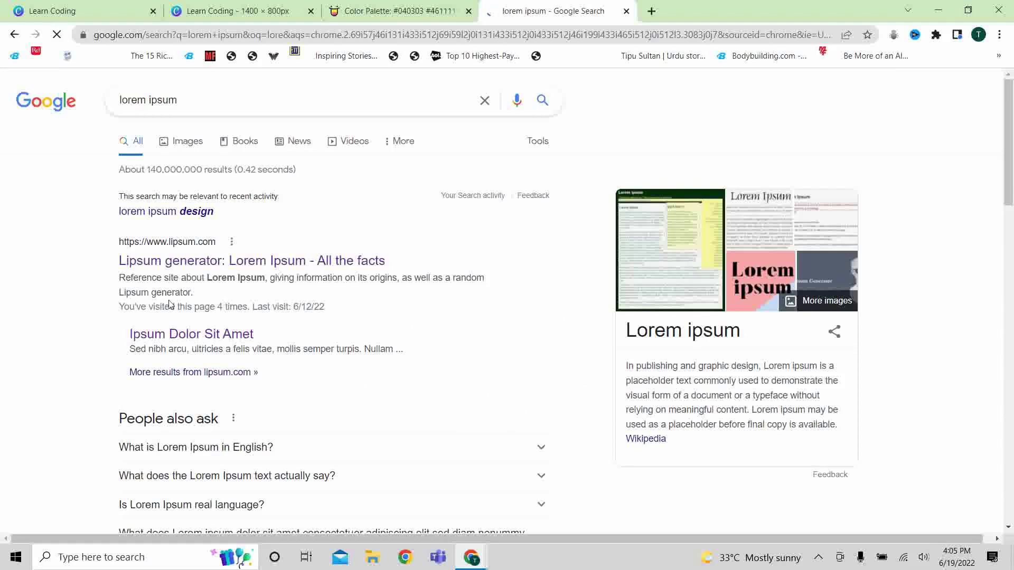
click(151, 340)
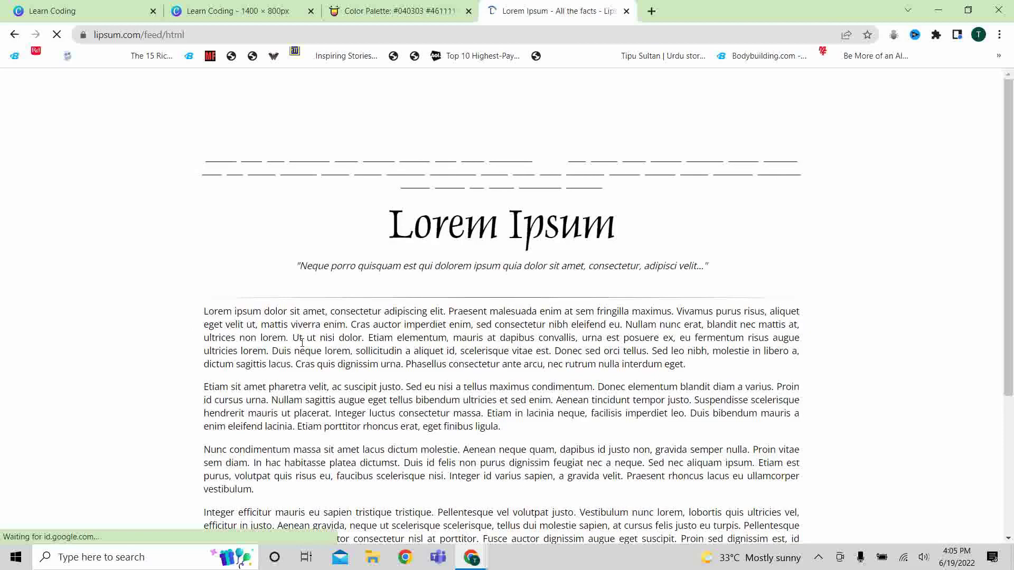
drag(302, 342, 303, 342)
key(ctrl+c)
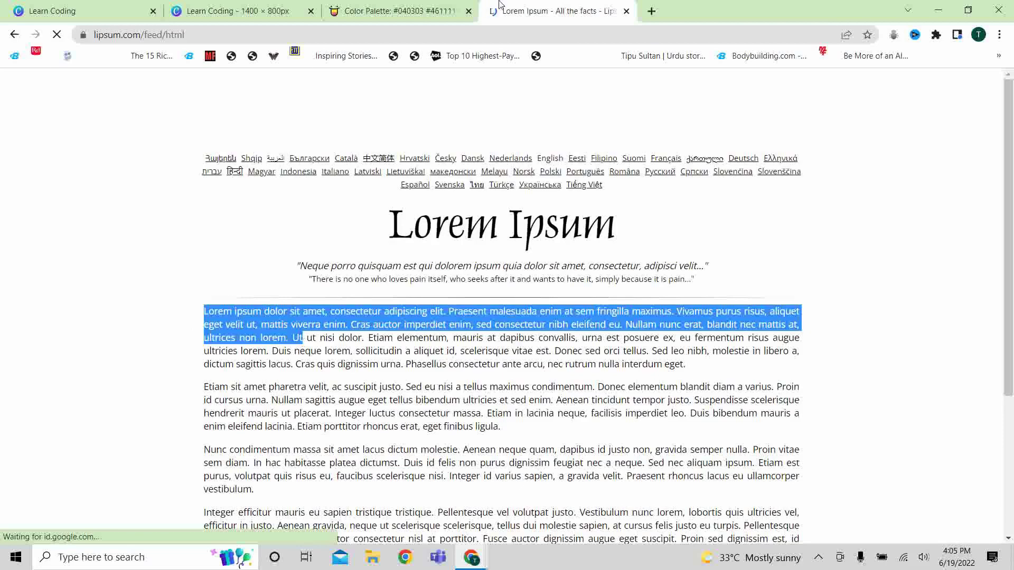
click(238, 10)
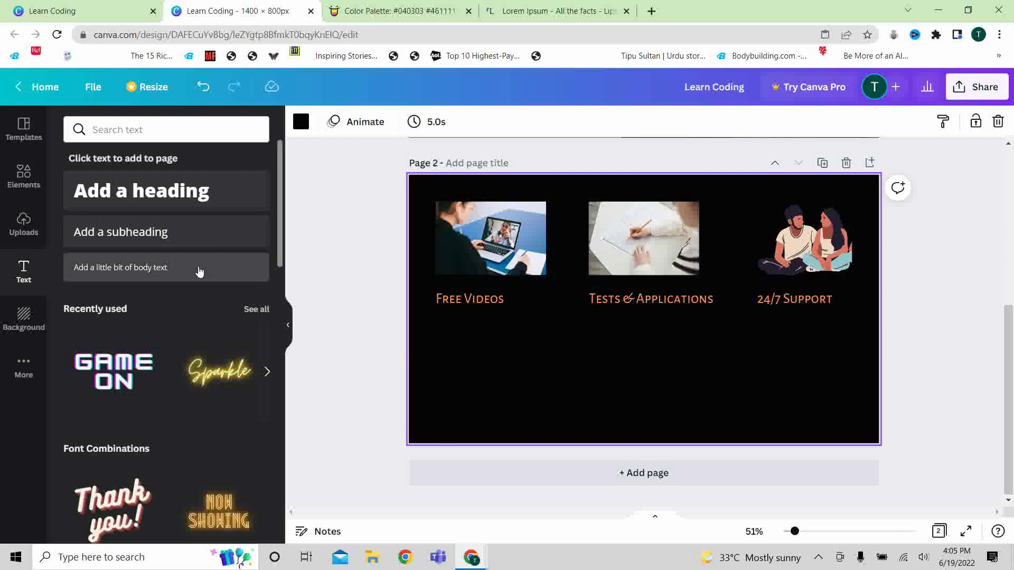
- Add a body text paragraph of Lorem ipsum under Free Videos, trimmed after 'maximus' and narrowed
click(199, 271)
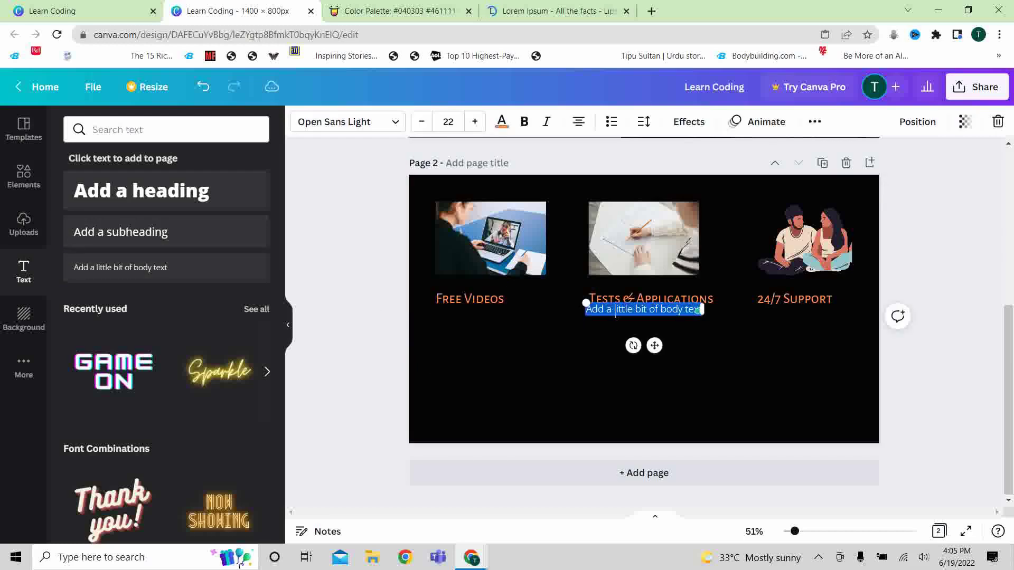
key(ctrl+v)
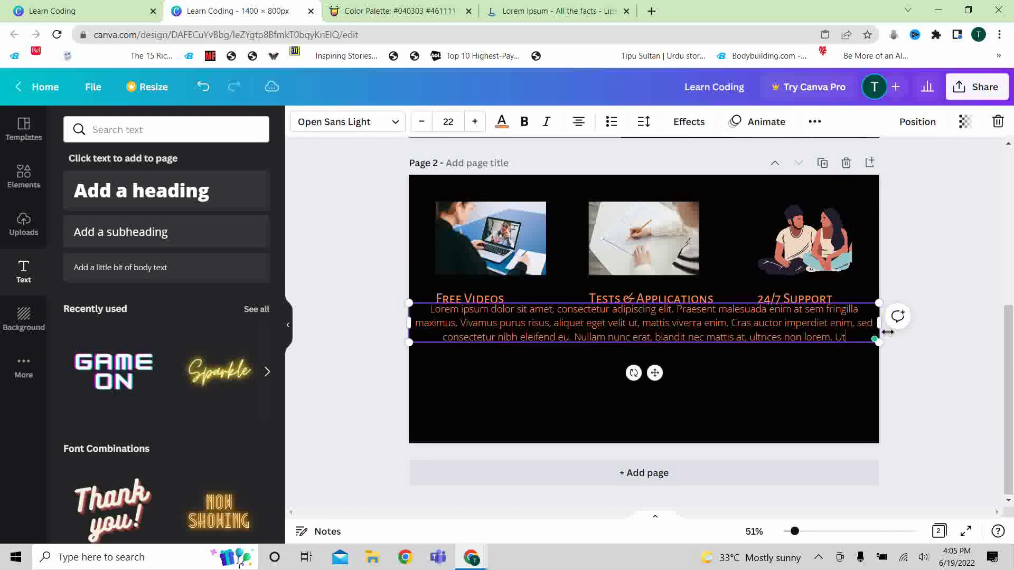
drag(879, 323, 590, 329)
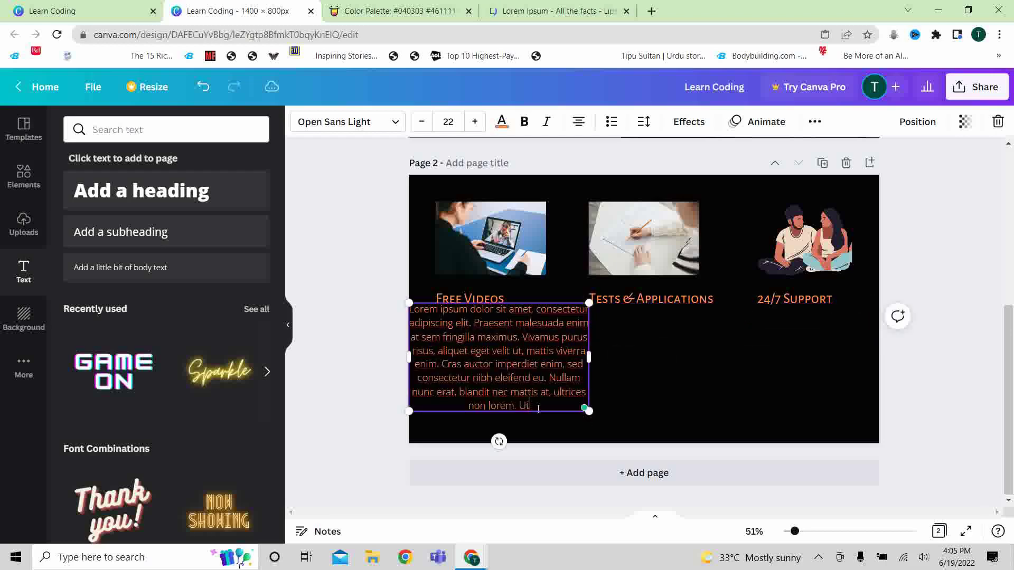
key(shift+Up)
key(shift+Up)
key(shift+Up)
key(shift+Up)
key(shift+Up)
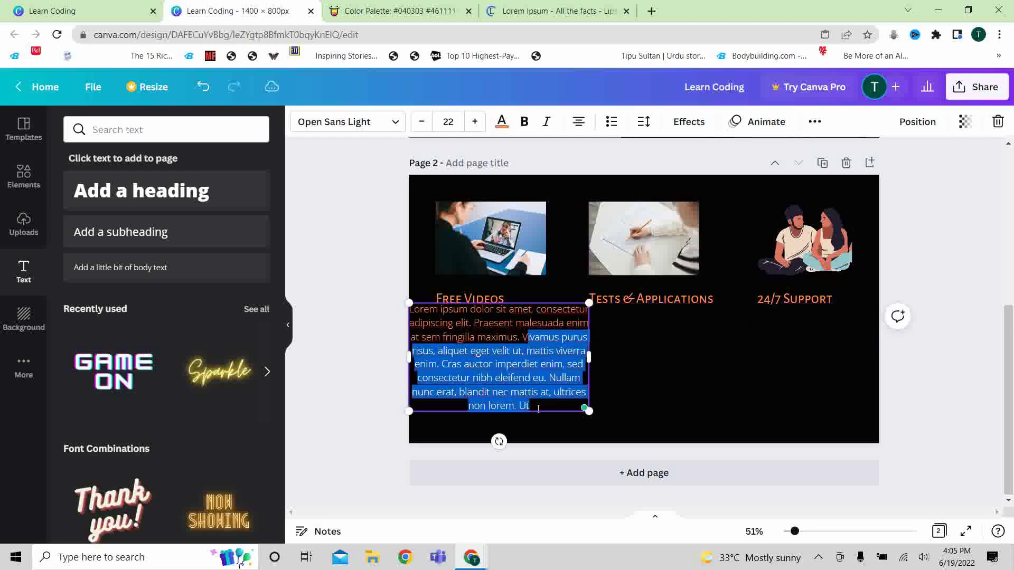
key(shift+Left)
key(shift+Left)
key(BackSpace)
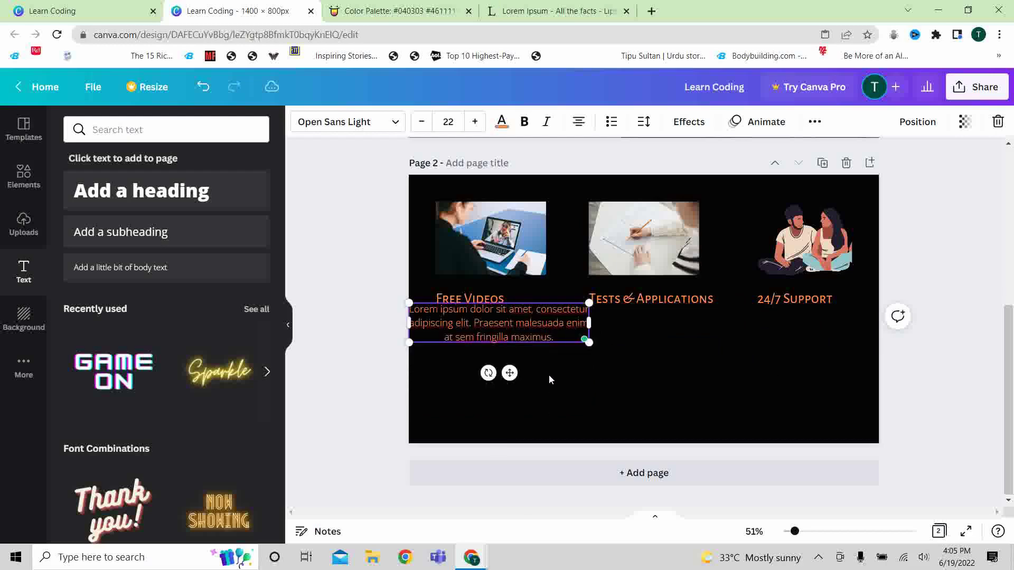
drag(589, 327, 499, 347)
click(589, 393)
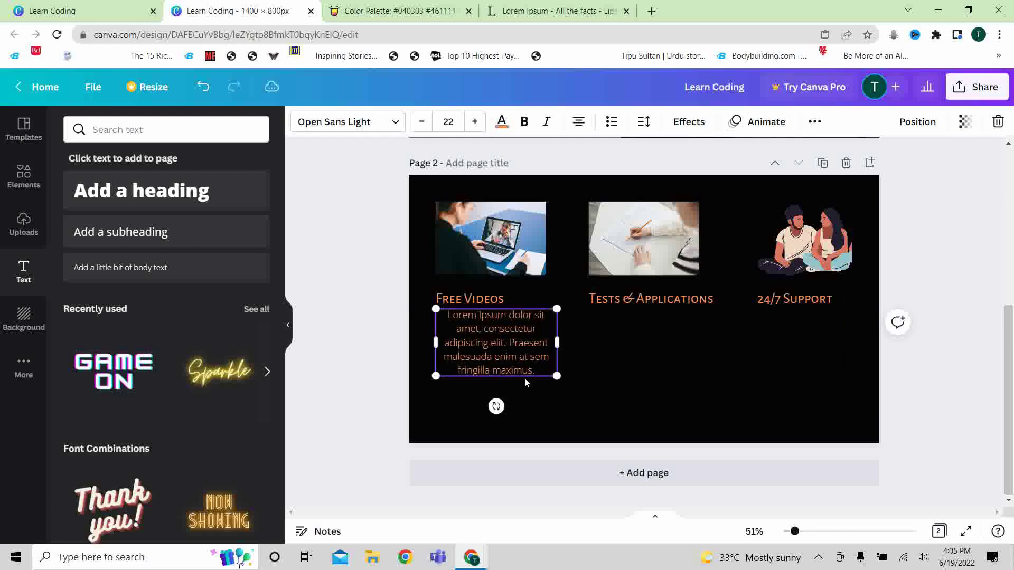
click(534, 395)
- Duplicate the description twice and place copies under Tests & Applications and 24/7 Support
right_click(512, 355)
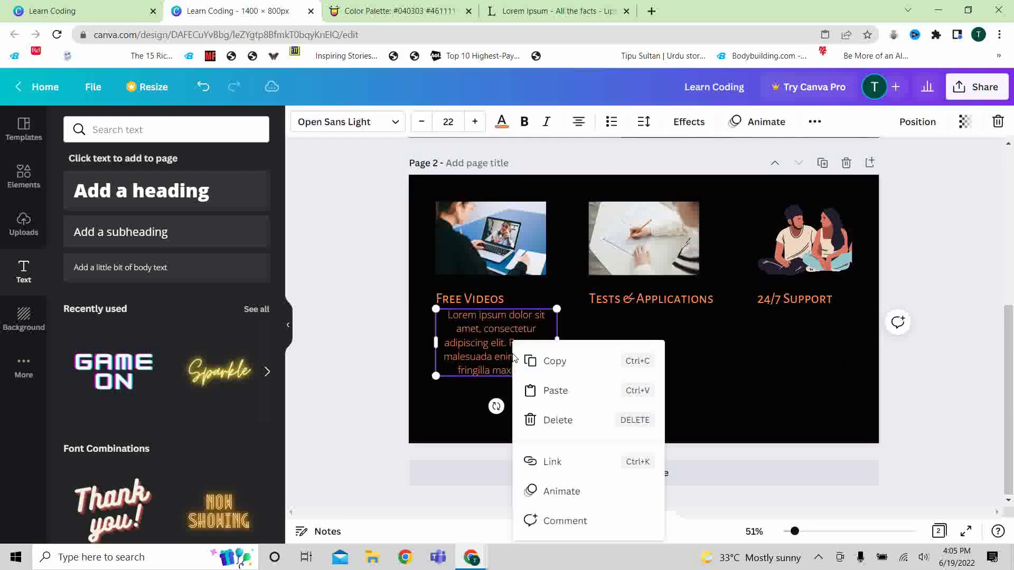
click(547, 363)
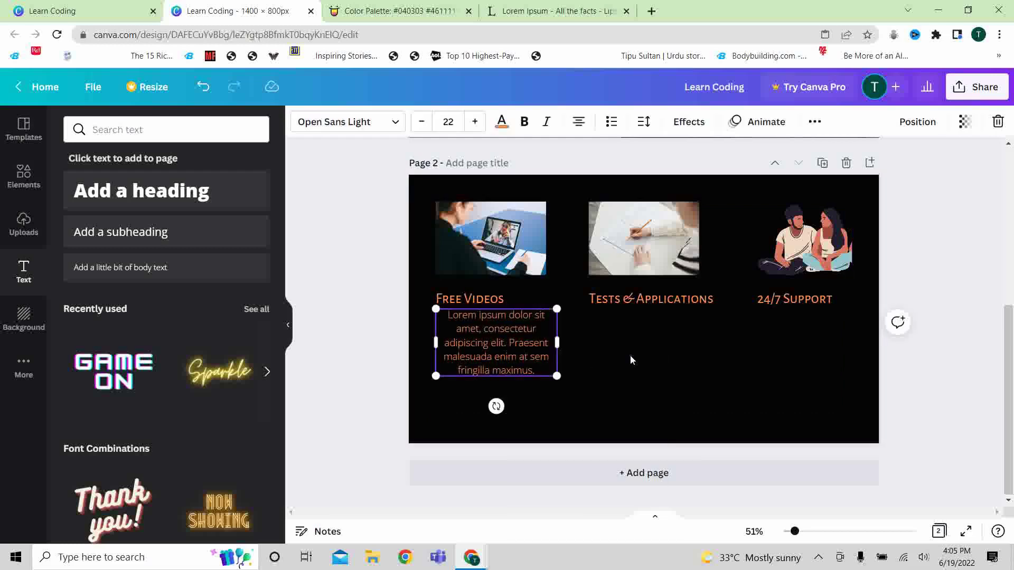
right_click(629, 356)
click(672, 404)
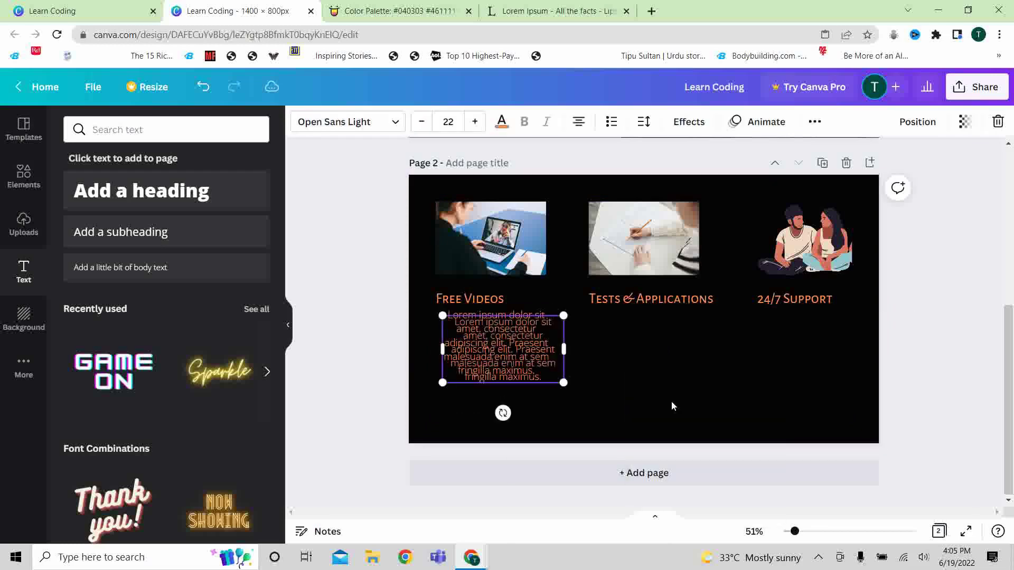
right_click(631, 382)
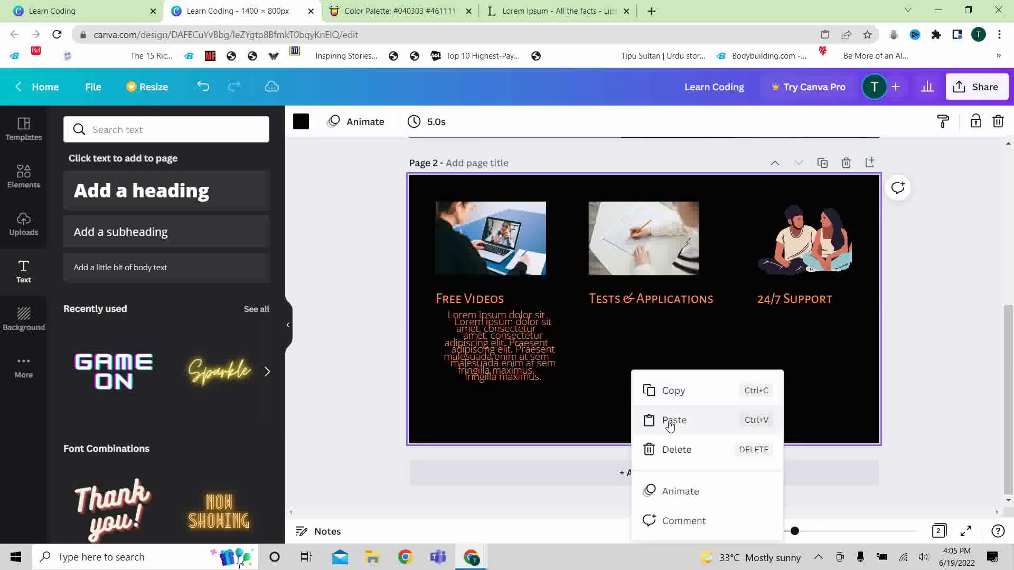
click(670, 420)
drag(528, 361, 833, 344)
drag(491, 369, 637, 363)
- Left-align the Free Videos, Tests & Applications and 24/7 Support description paragraphs
click(557, 414)
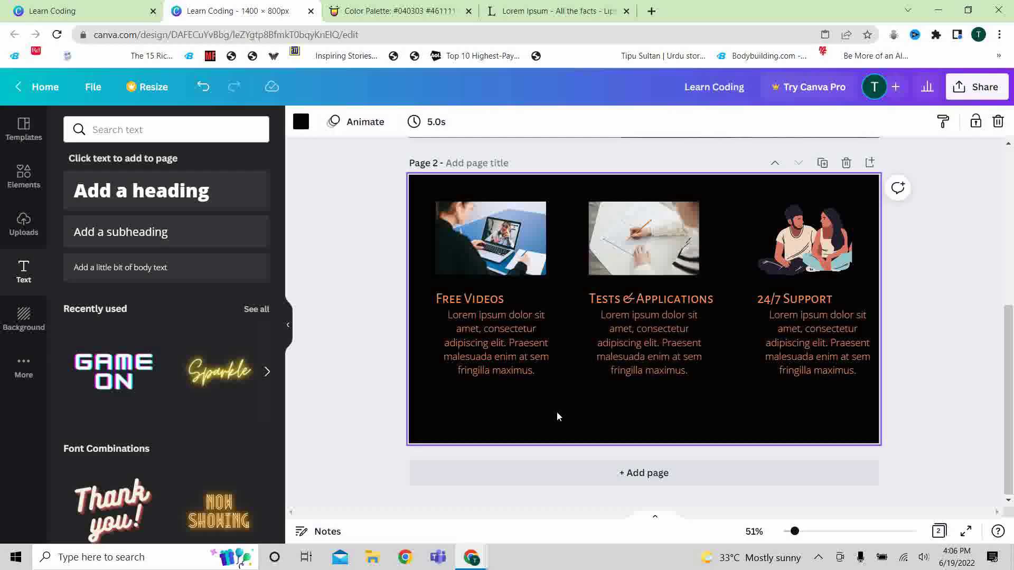
double_click(509, 366)
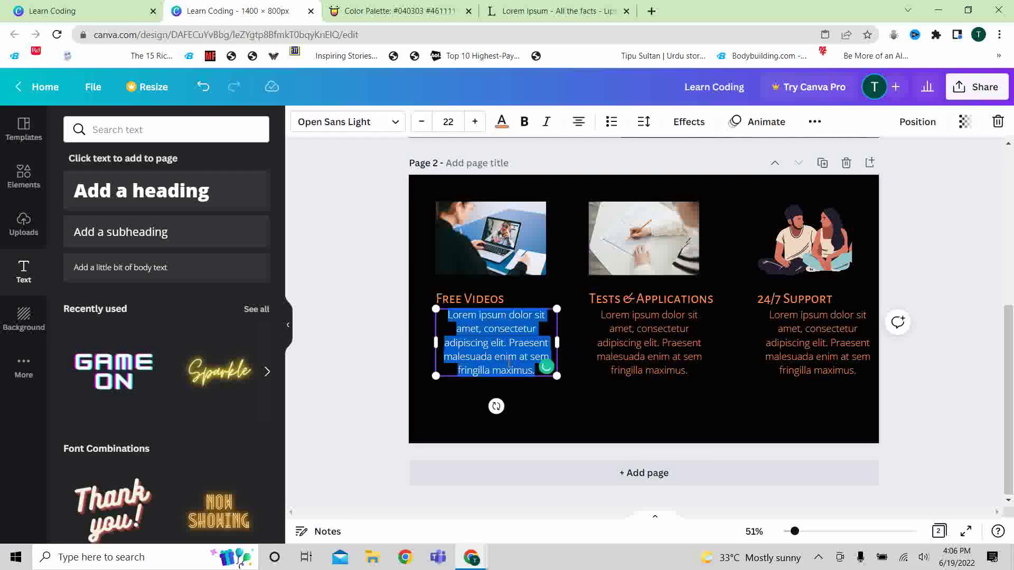
click(579, 121)
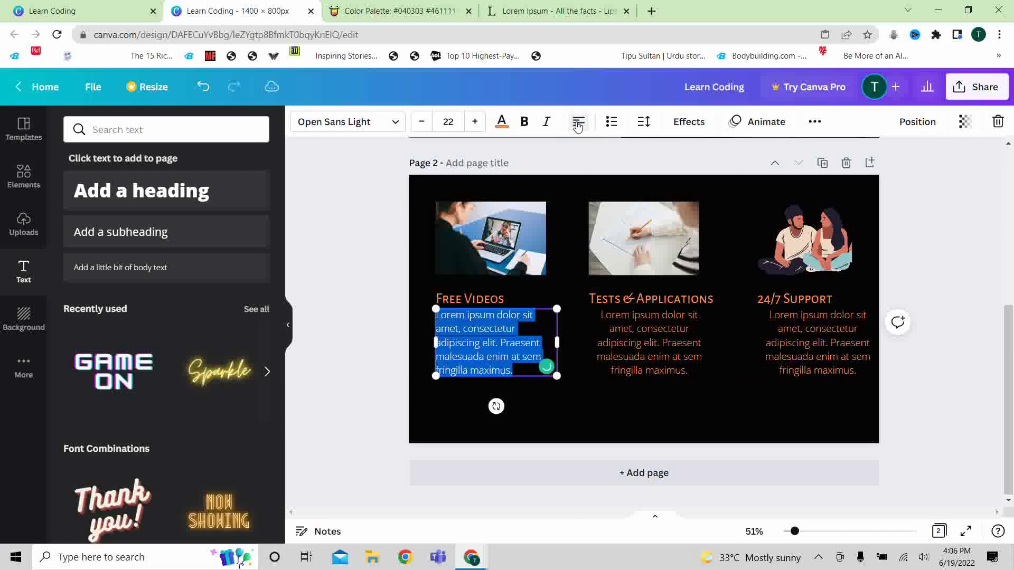
click(649, 328)
double_click(649, 328)
triple_click(650, 327)
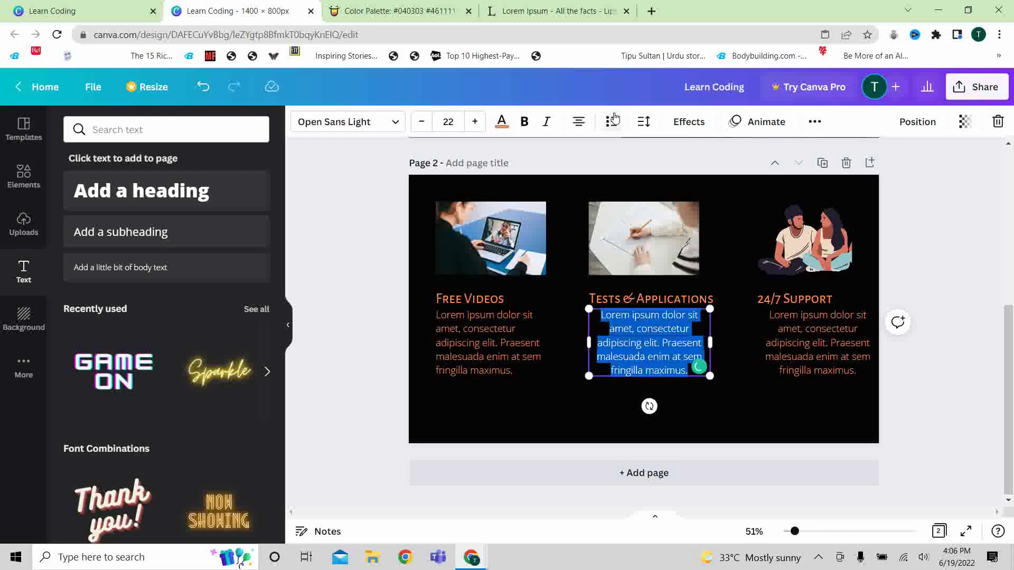
click(579, 121)
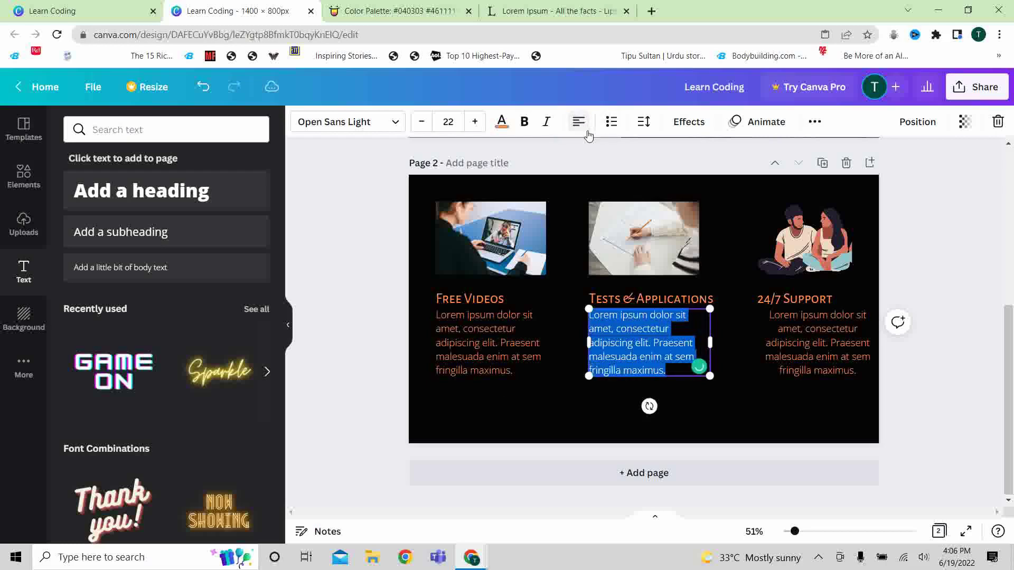
click(798, 340)
triple_click(797, 340)
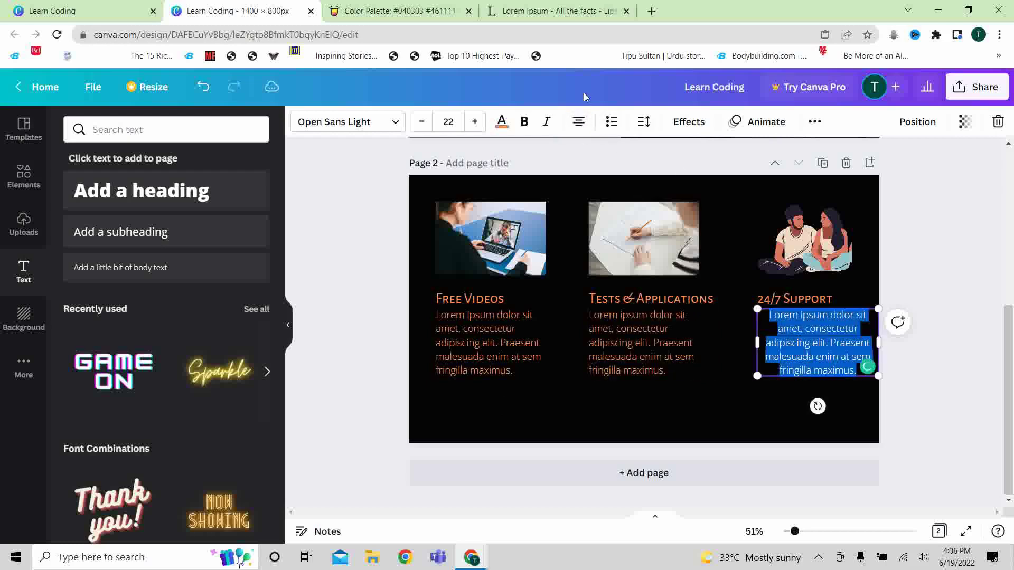
click(578, 121)
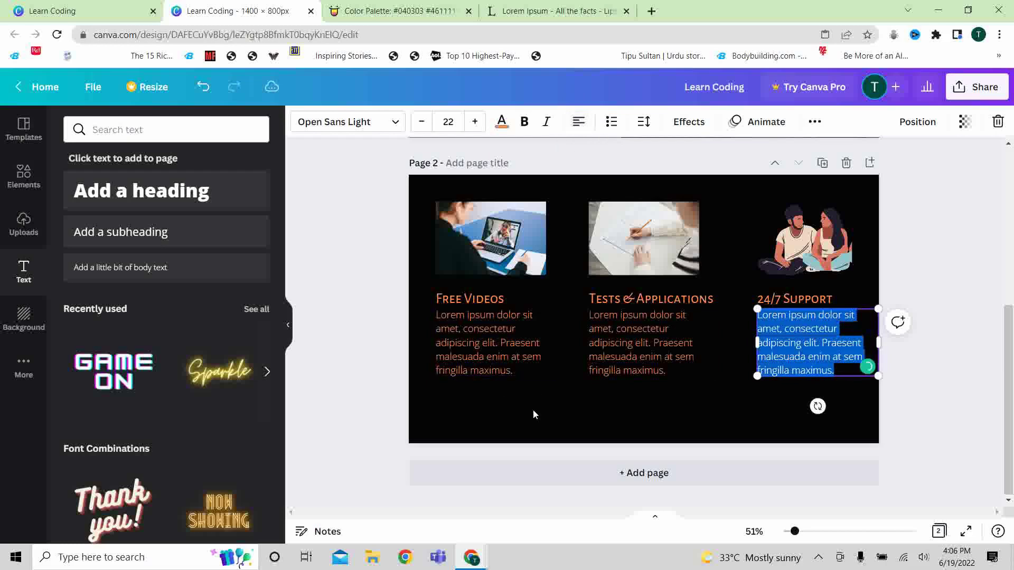
click(533, 428)
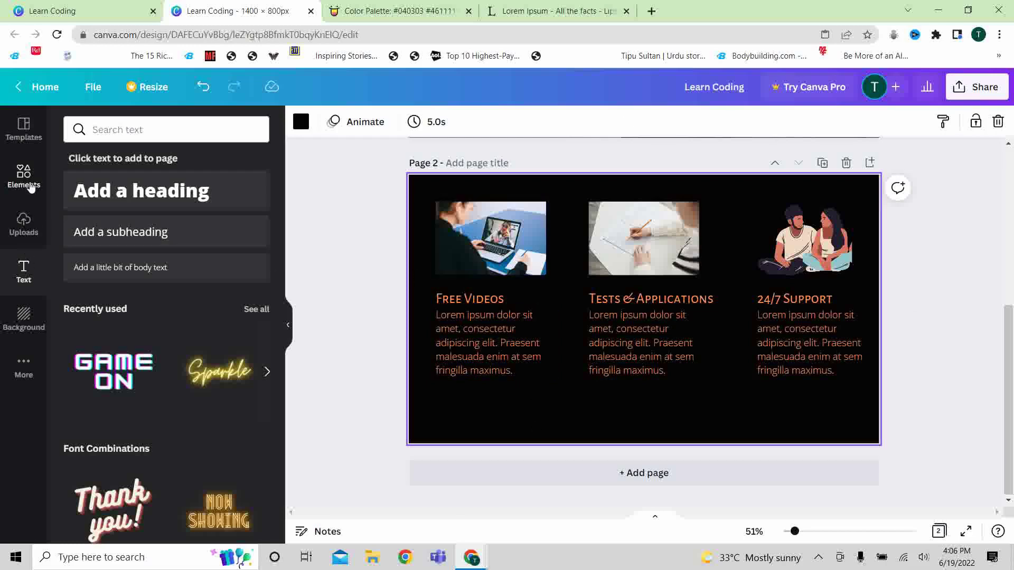
- Add a circle outline element, resized and centred over the laptop photo
click(31, 187)
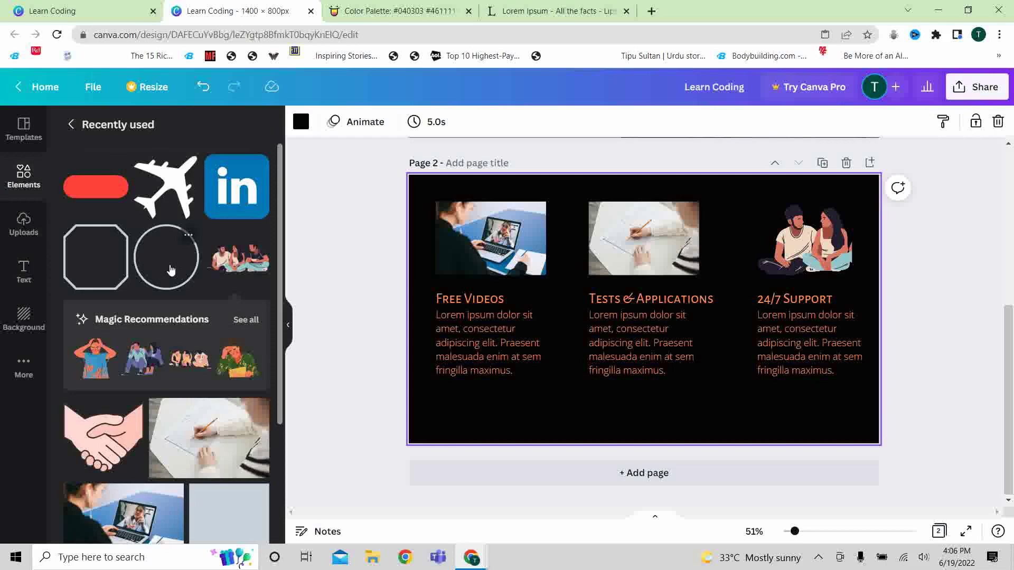
click(171, 270)
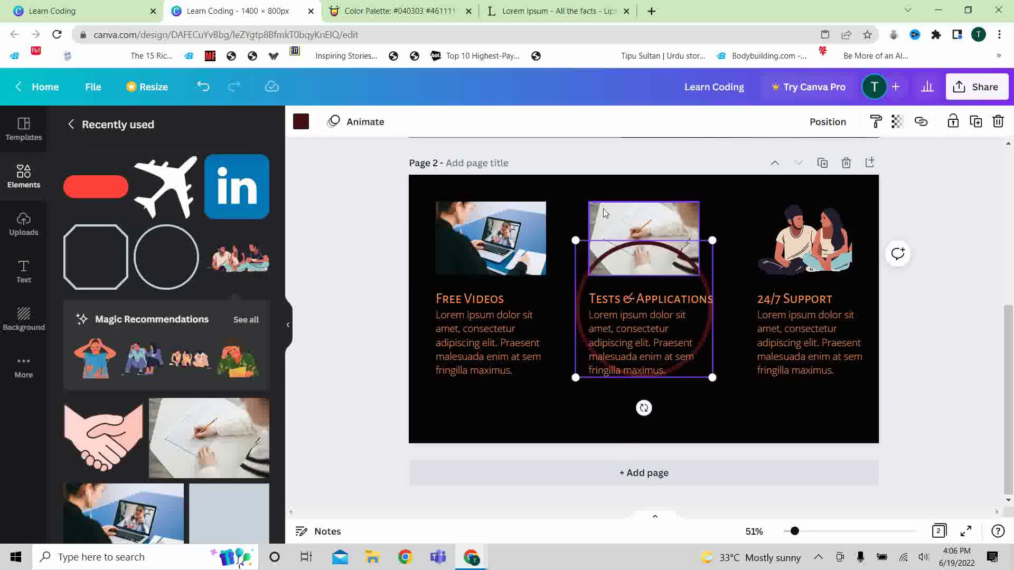
drag(585, 257, 429, 190)
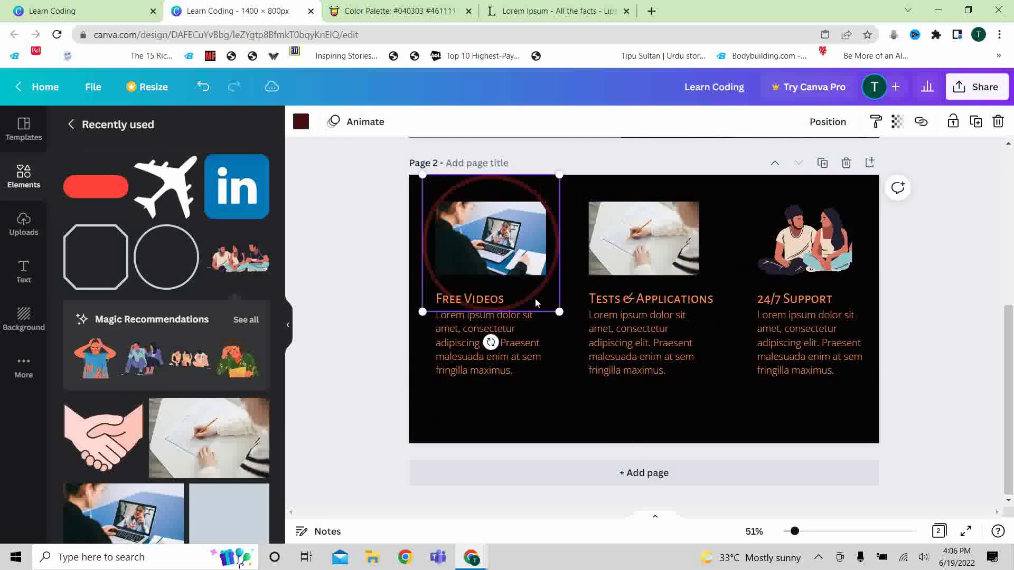
drag(559, 311, 534, 288)
drag(493, 257, 509, 266)
click(533, 437)
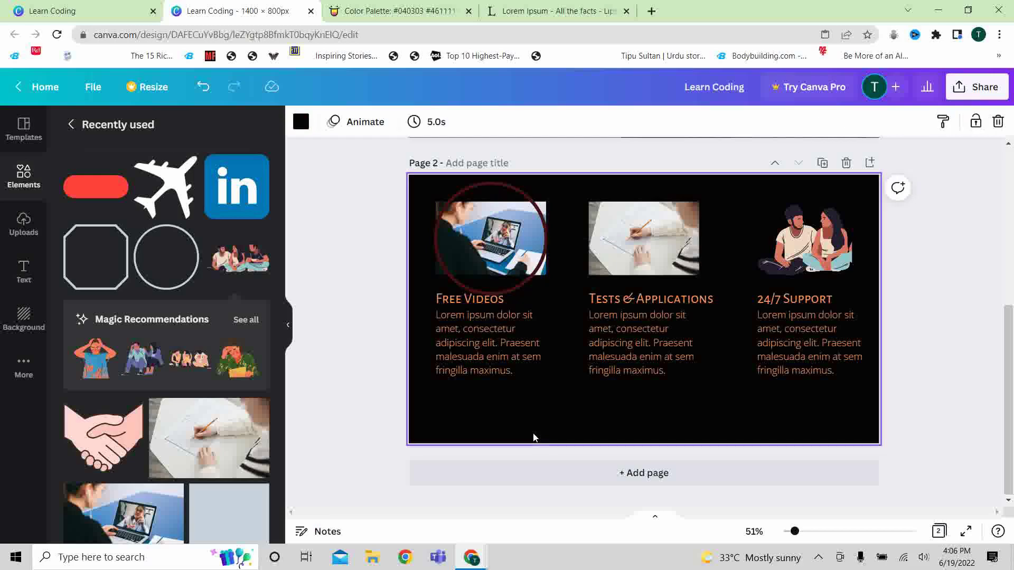
- Recolour the circle outline from dark maroon to yellow
click(506, 270)
right_click(503, 208)
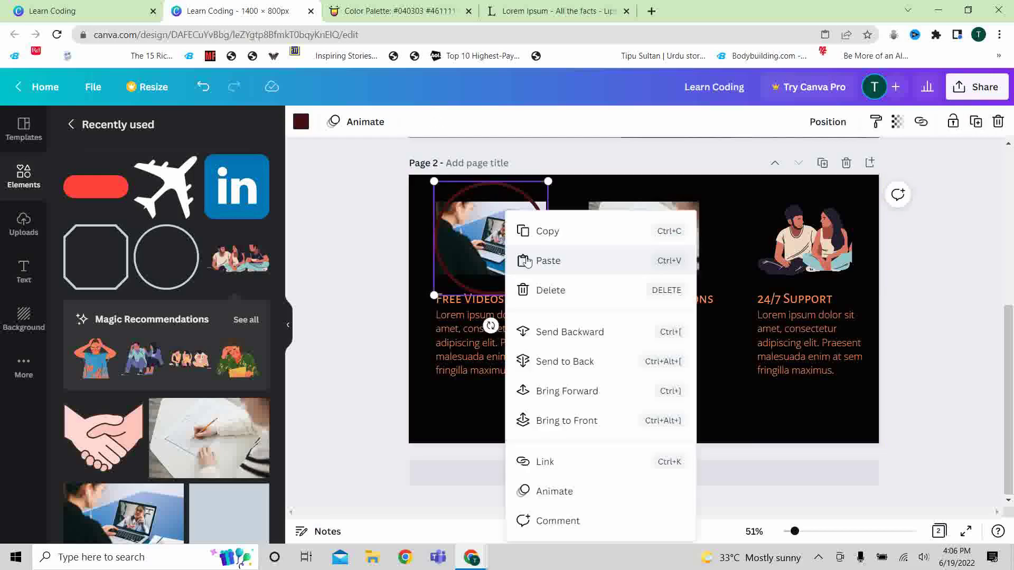
click(566, 229)
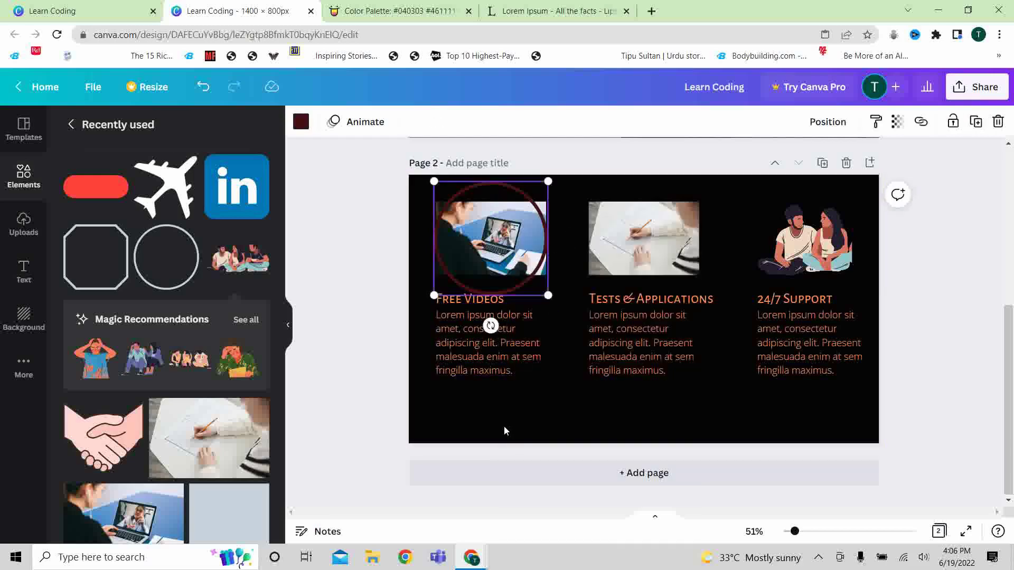
click(303, 125)
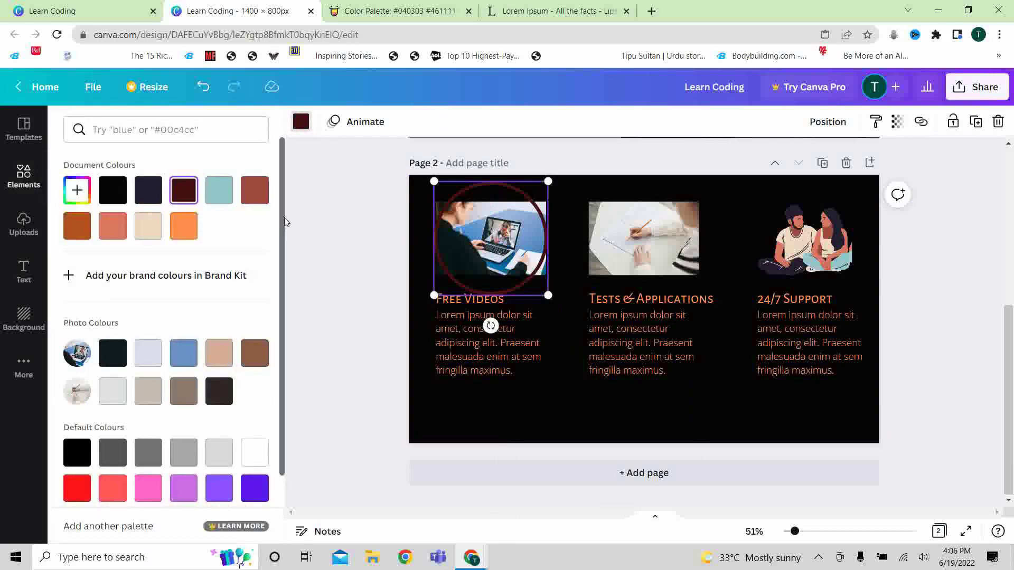
scroll(280, 217, down, 2)
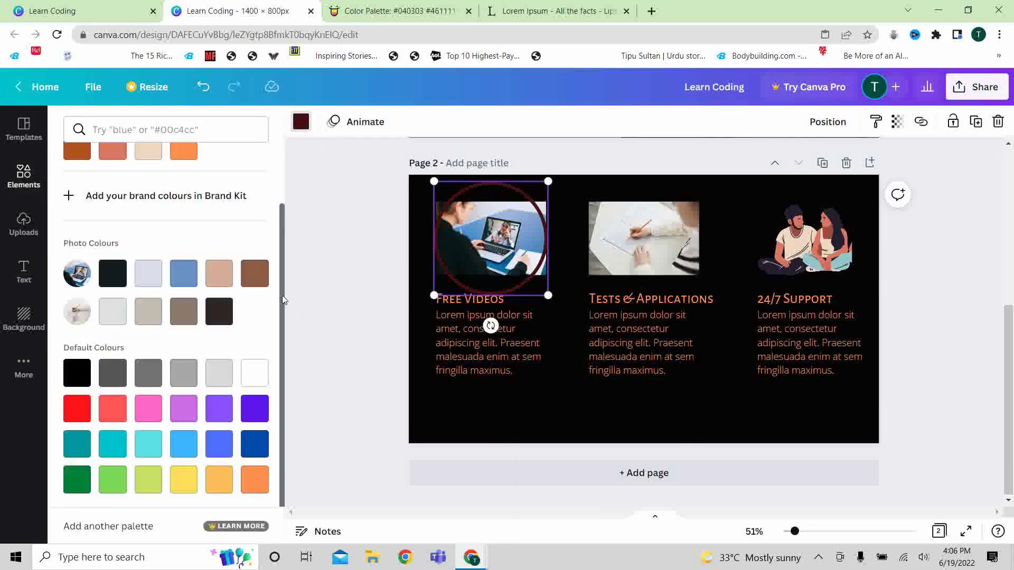
click(182, 478)
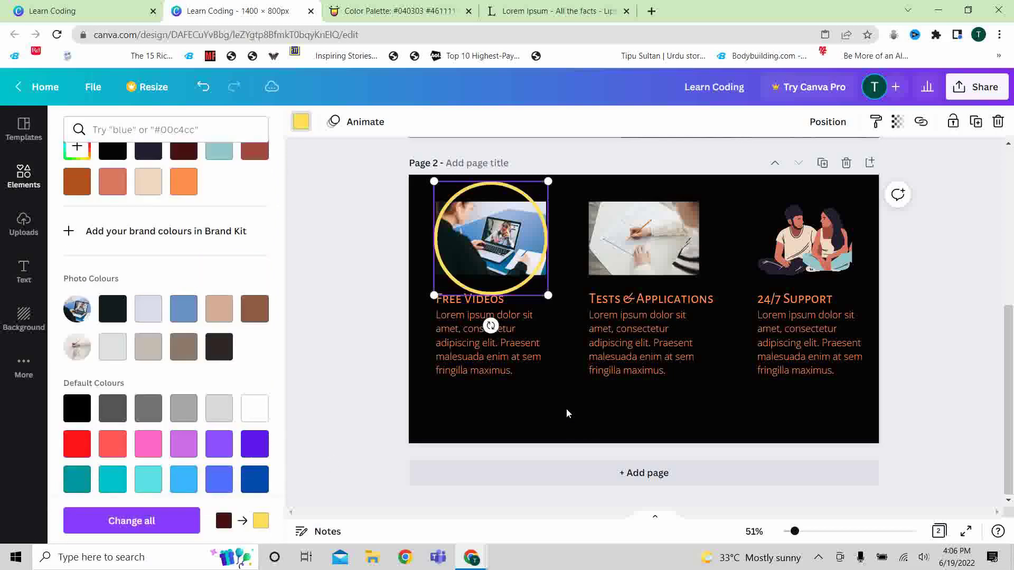
click(519, 295)
- Duplicate the yellow circle twice, framing the Tests & Applications photo and 24/7 Support illustration
right_click(517, 281)
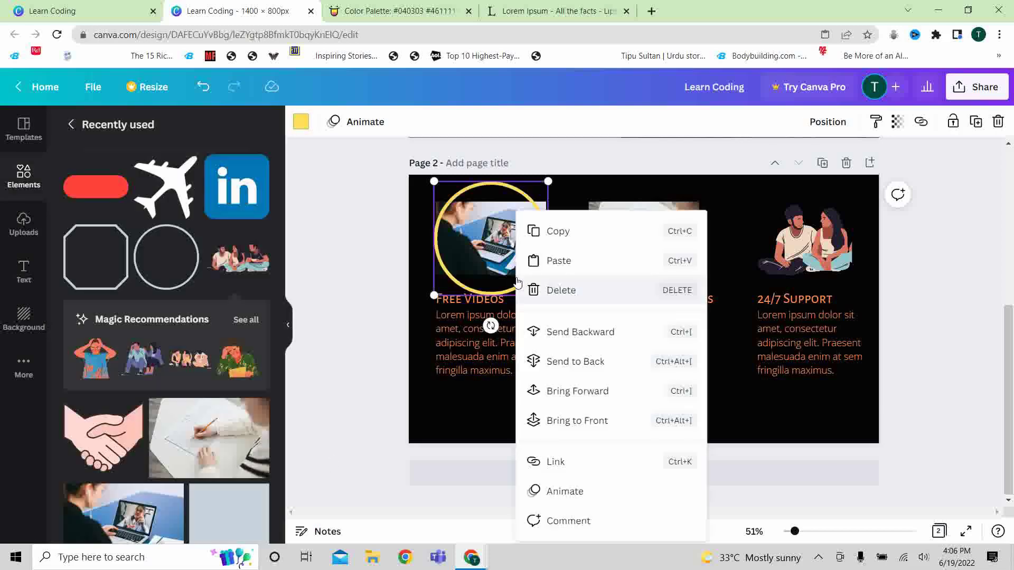
click(570, 233)
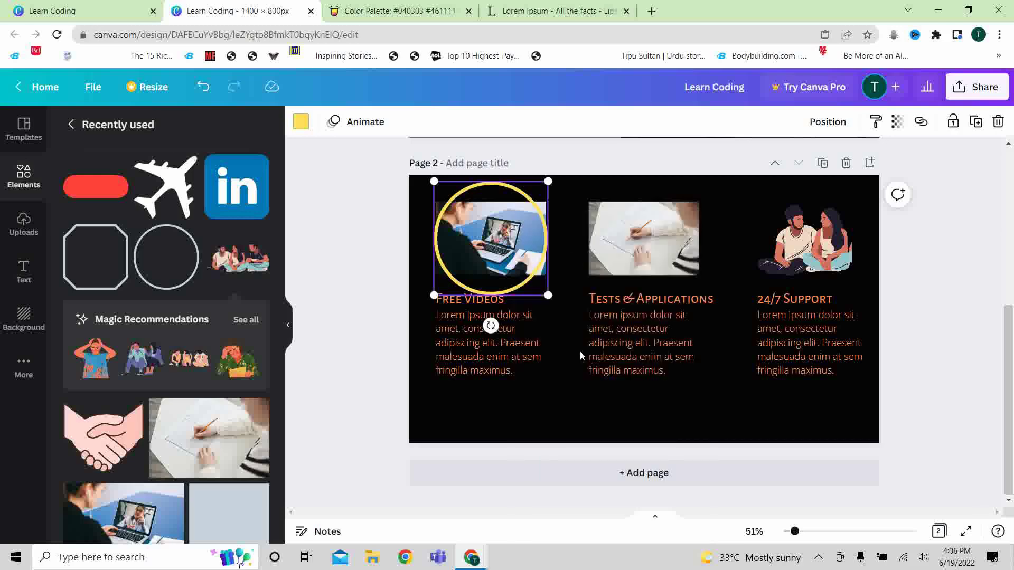
right_click(580, 351)
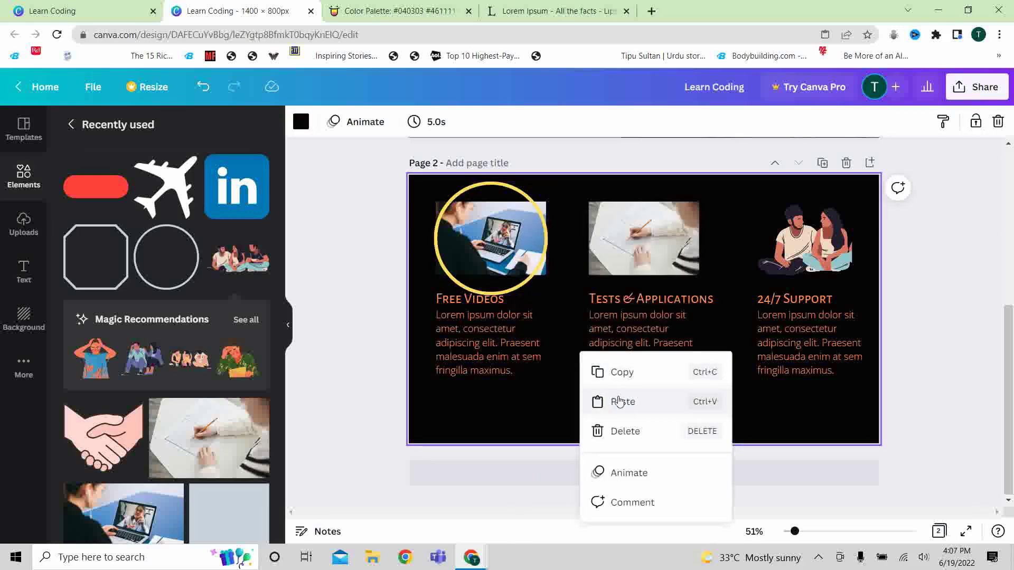
click(620, 400)
right_click(570, 404)
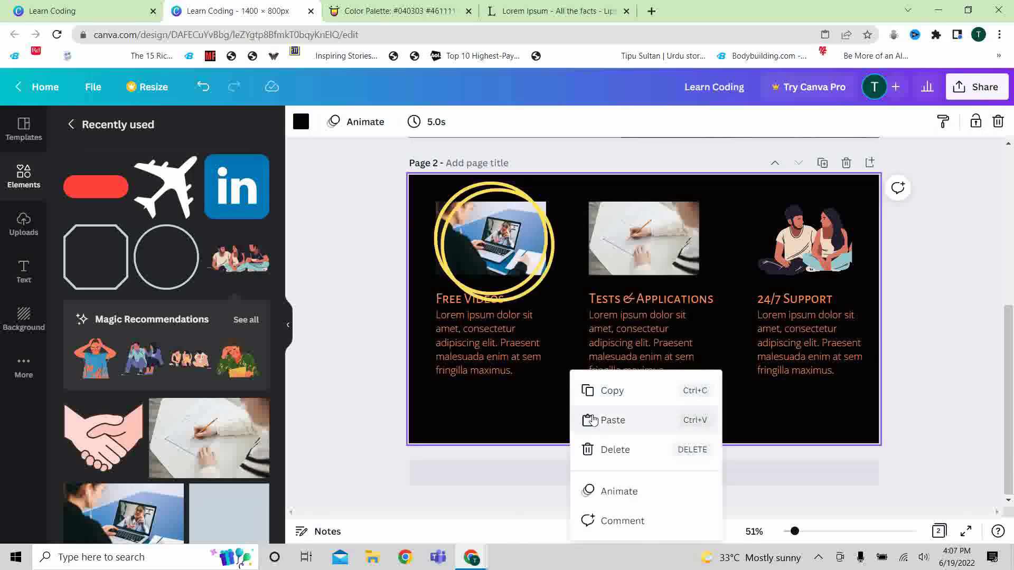
click(586, 418)
drag(522, 294, 820, 272)
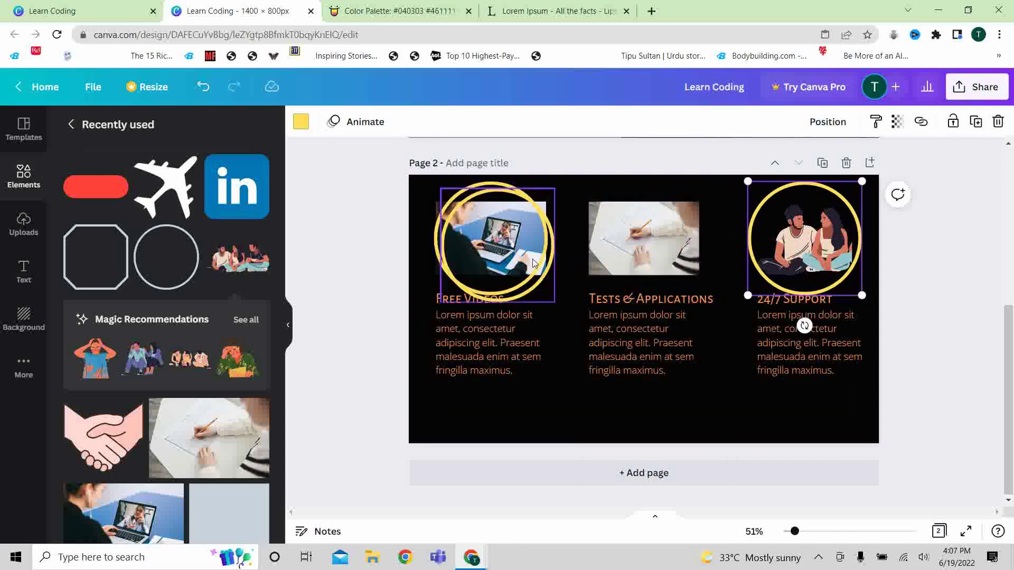
drag(540, 262, 680, 251)
click(546, 405)
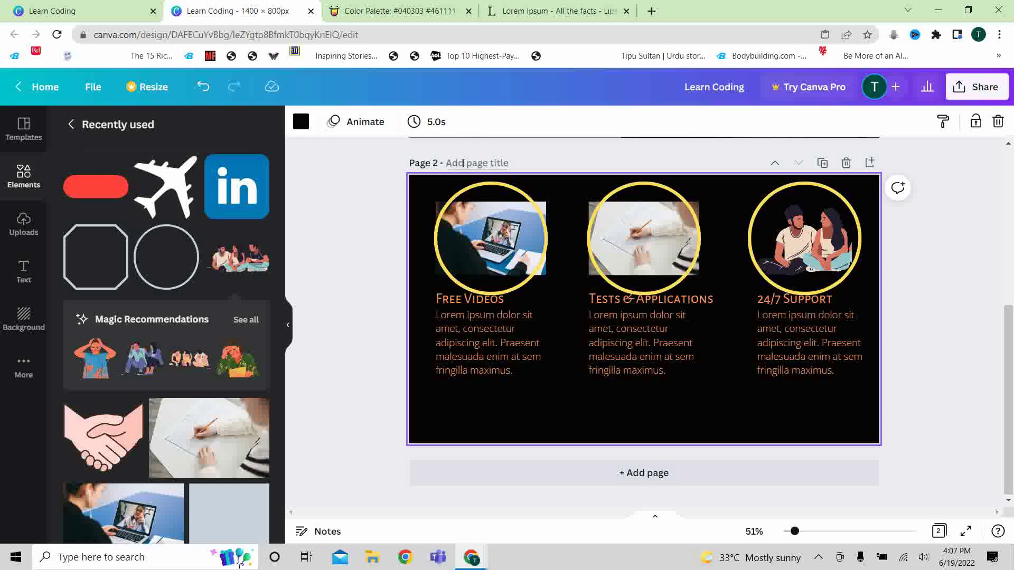
- Start typing the page 2 title 'Services'
click(462, 163)
click(463, 163)
text(Services)
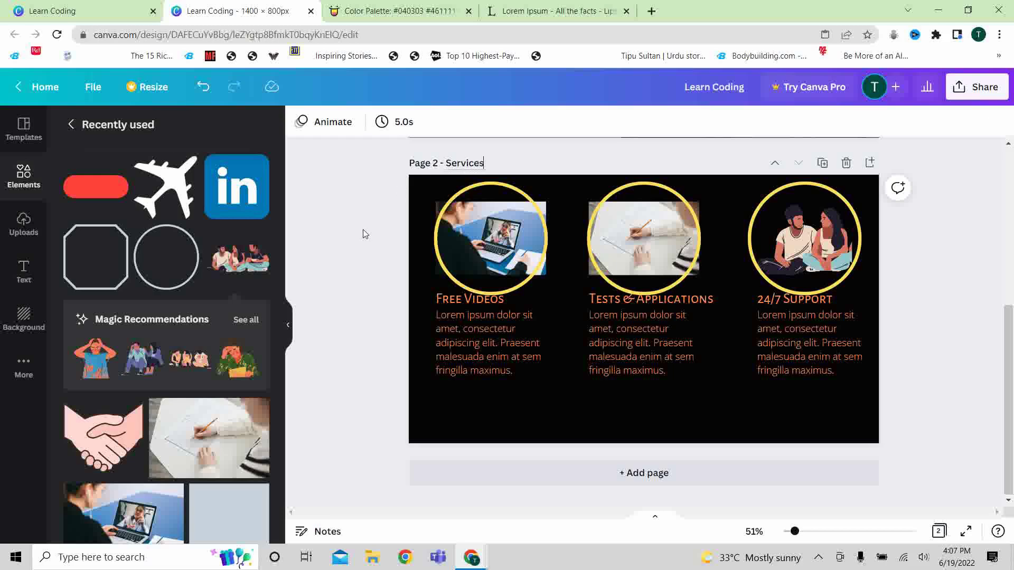
- Confirm the Services title and give page 1 the title 'Home'
click(364, 230)
scroll(670, 182, up, 5)
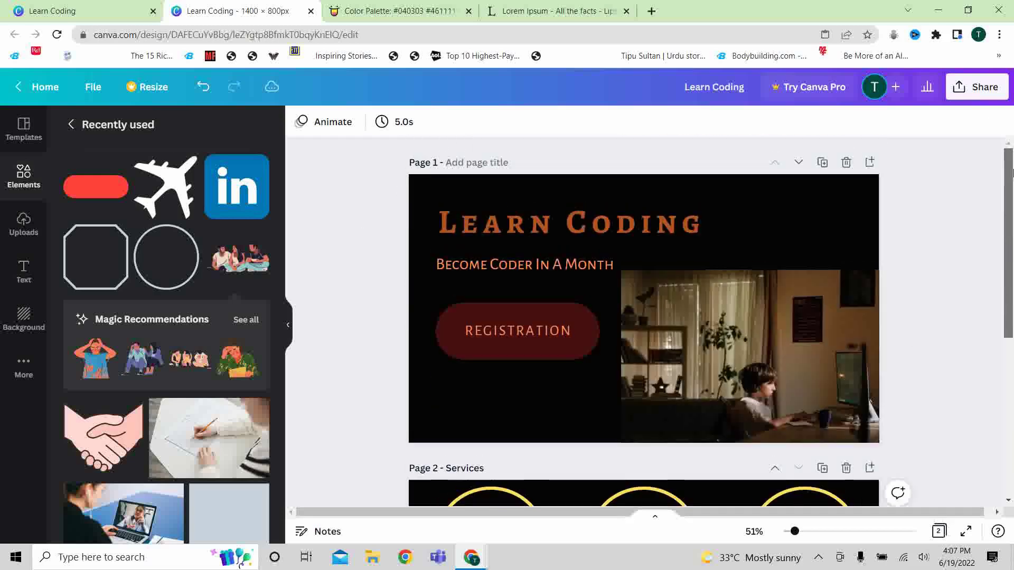
click(479, 166)
text(Home)
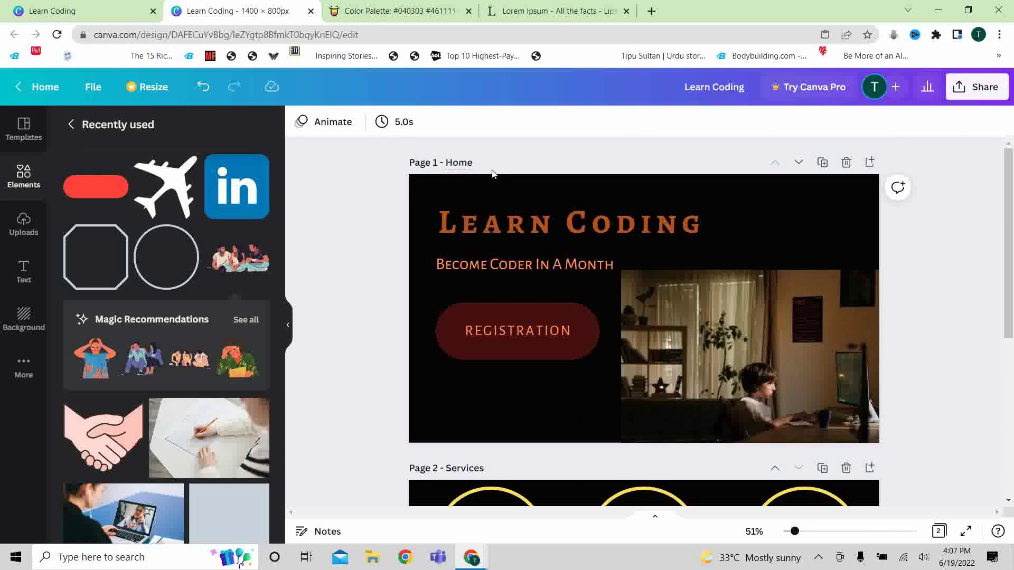
click(960, 345)
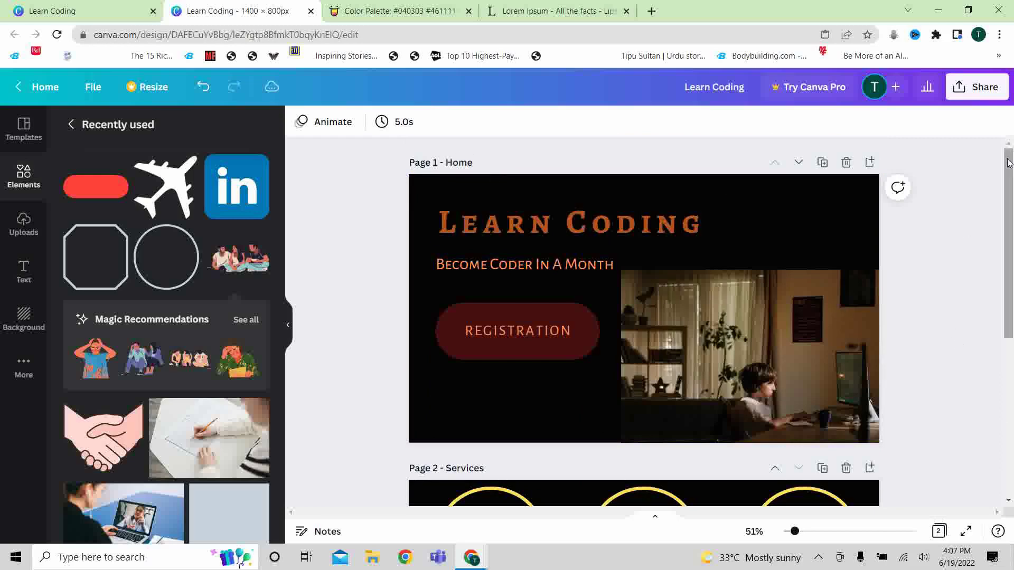
drag(1009, 165, 1011, 196)
scroll(944, 240, down, 5)
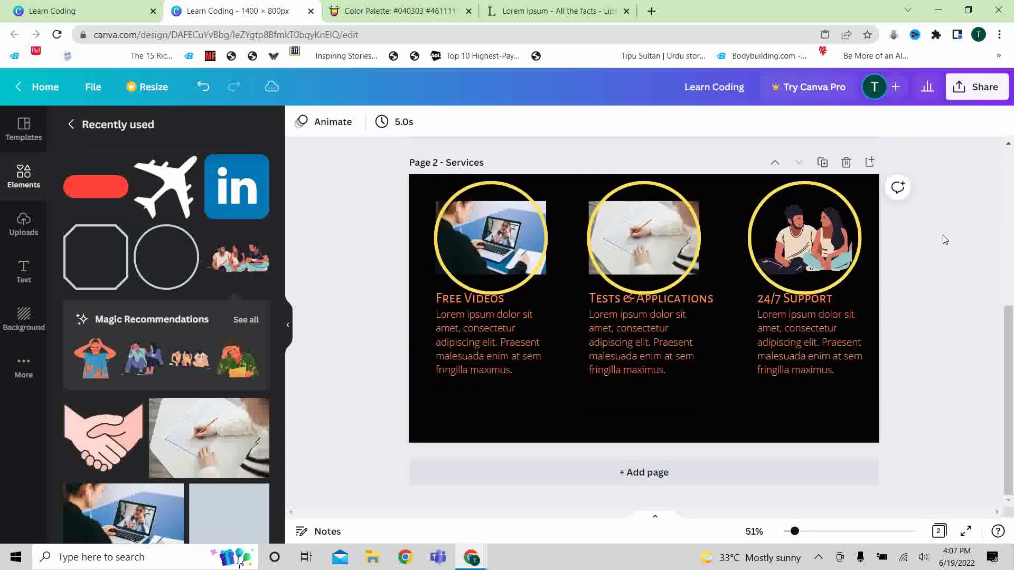
- Add a blank third page and title it 'Contact Us'
click(870, 163)
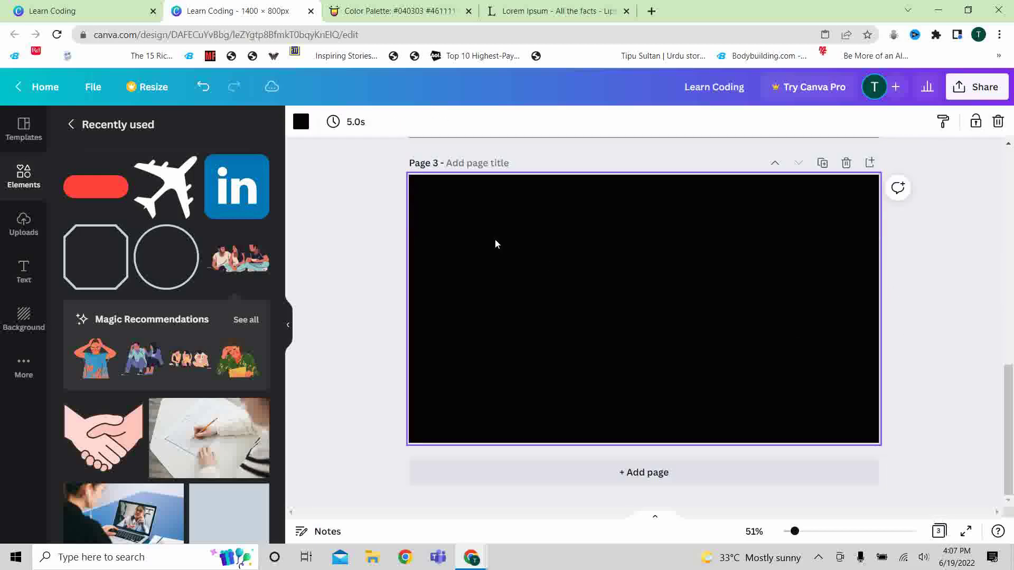
click(454, 164)
text(Contact Us)
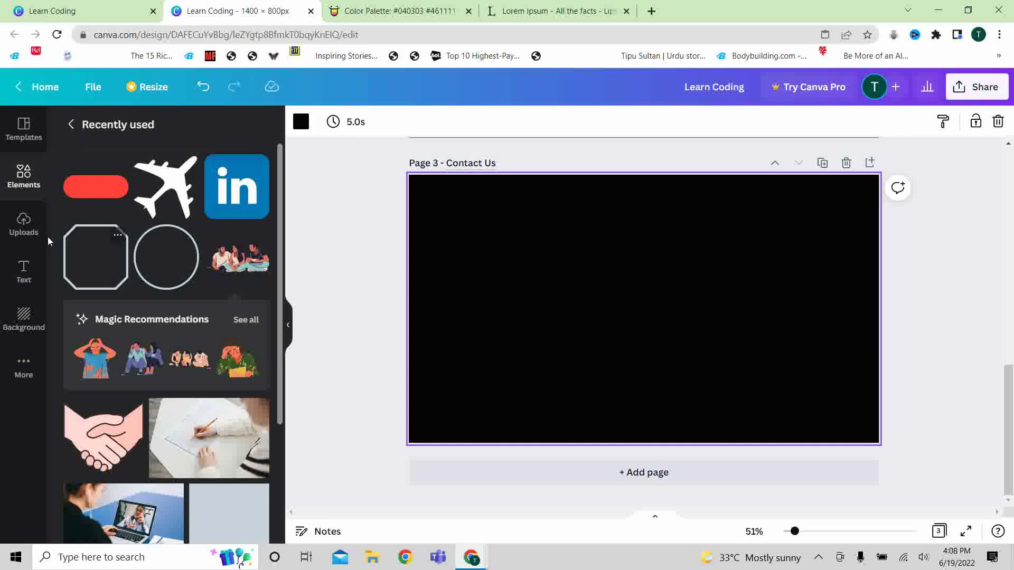
click(21, 221)
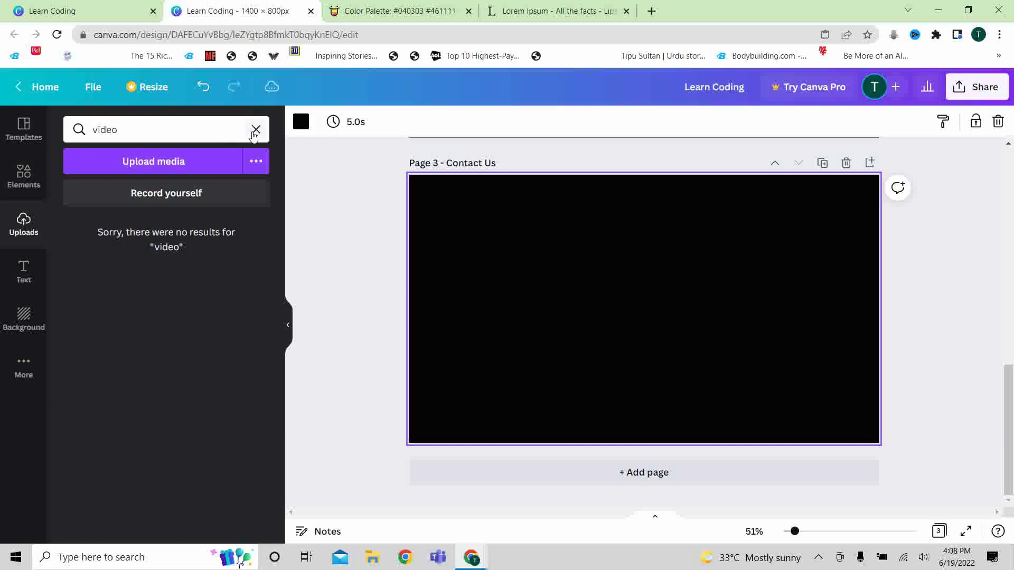
- Place the laptop-desk photo on the page's right side, stretched to the full page height
click(256, 129)
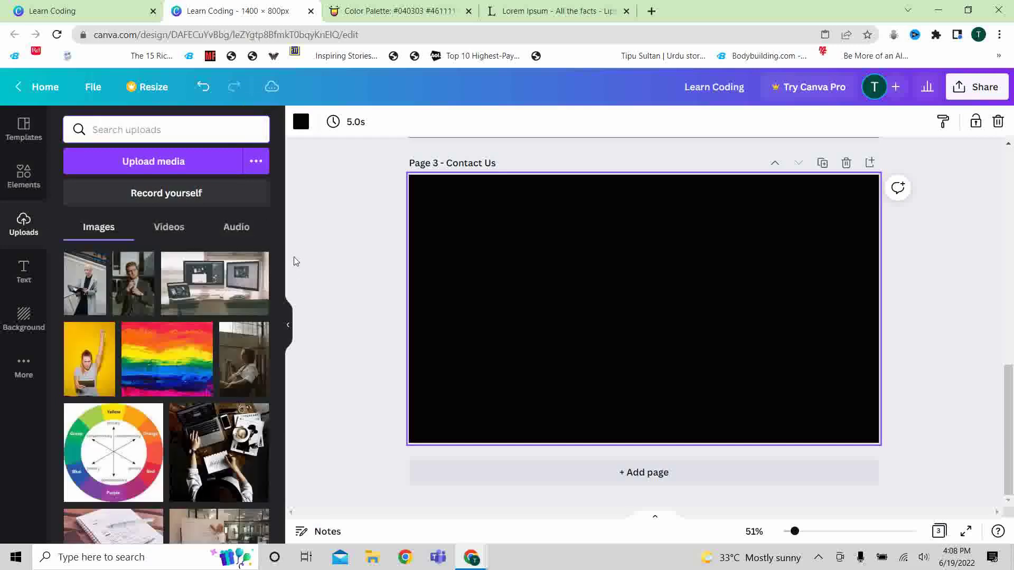
click(219, 452)
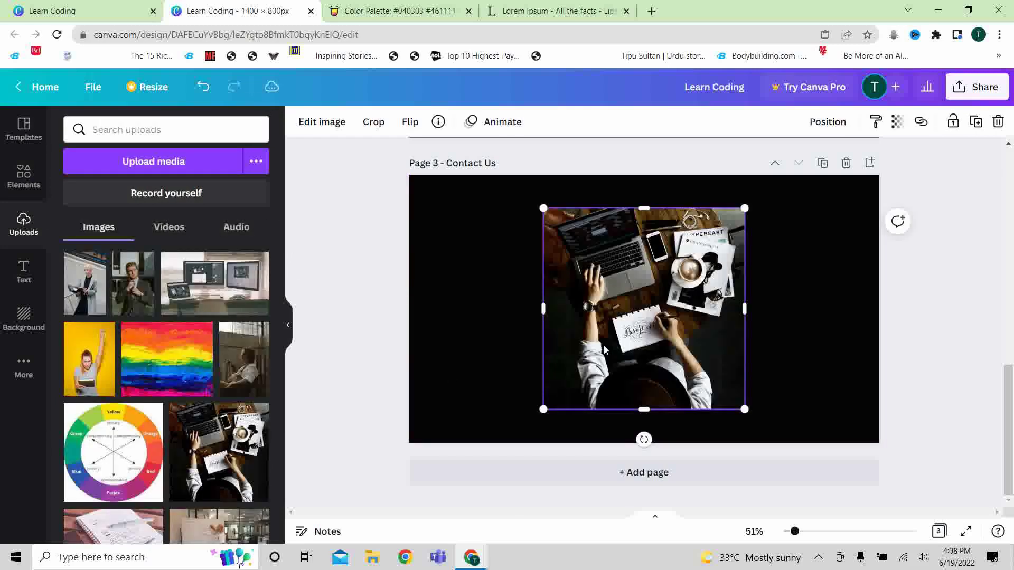
drag(604, 350, 736, 378)
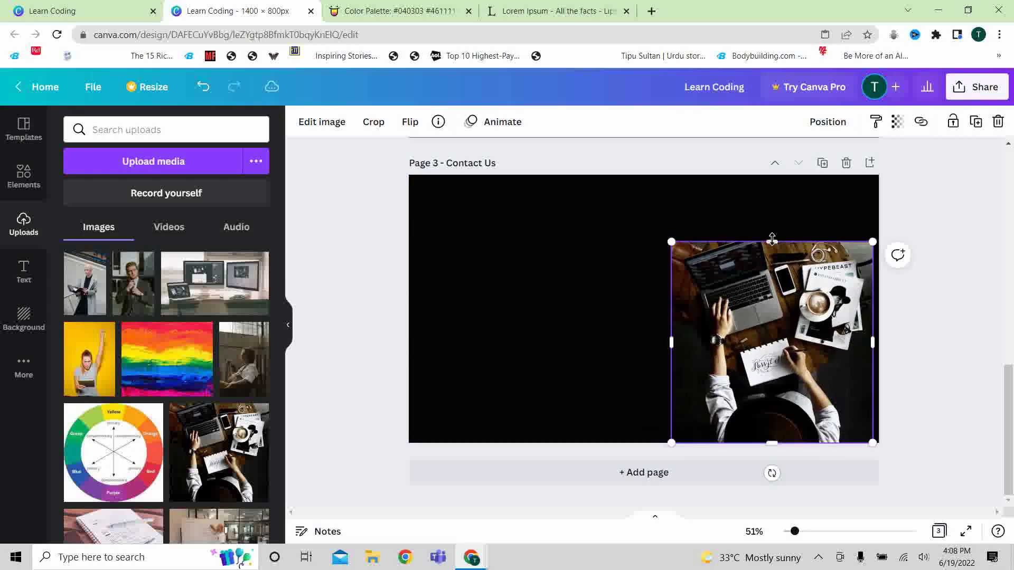
drag(772, 241, 772, 174)
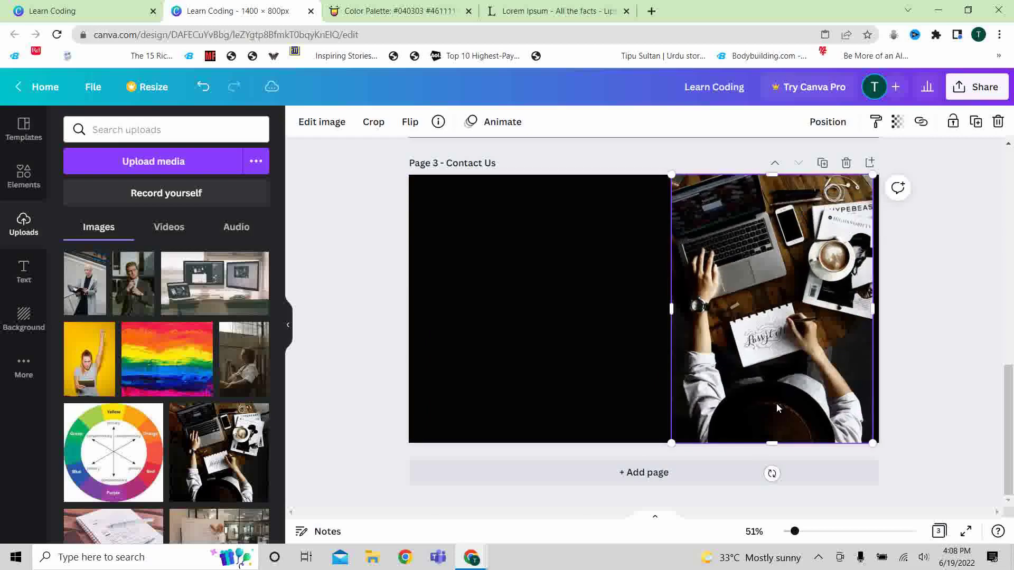
click(628, 387)
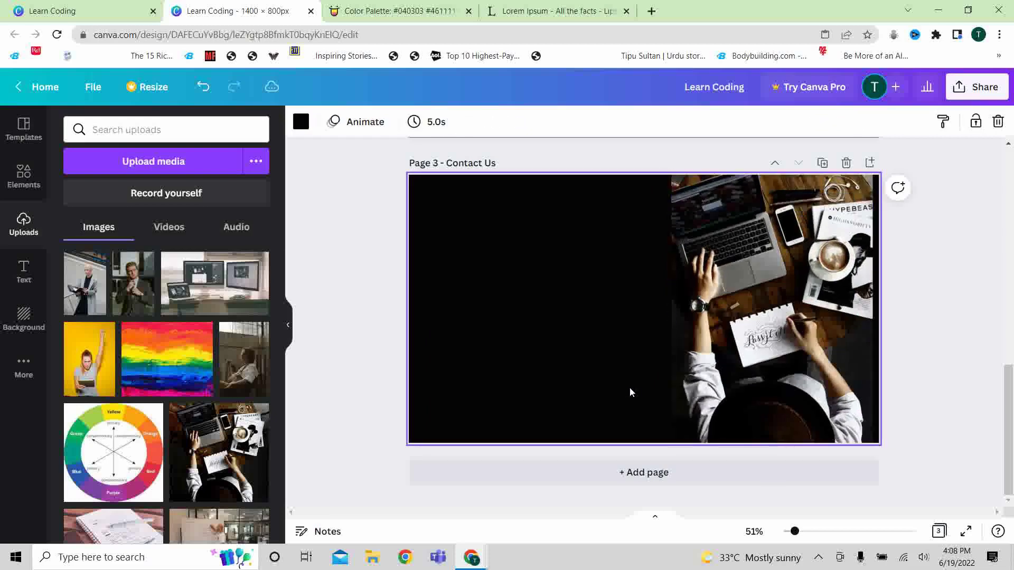
click(946, 390)
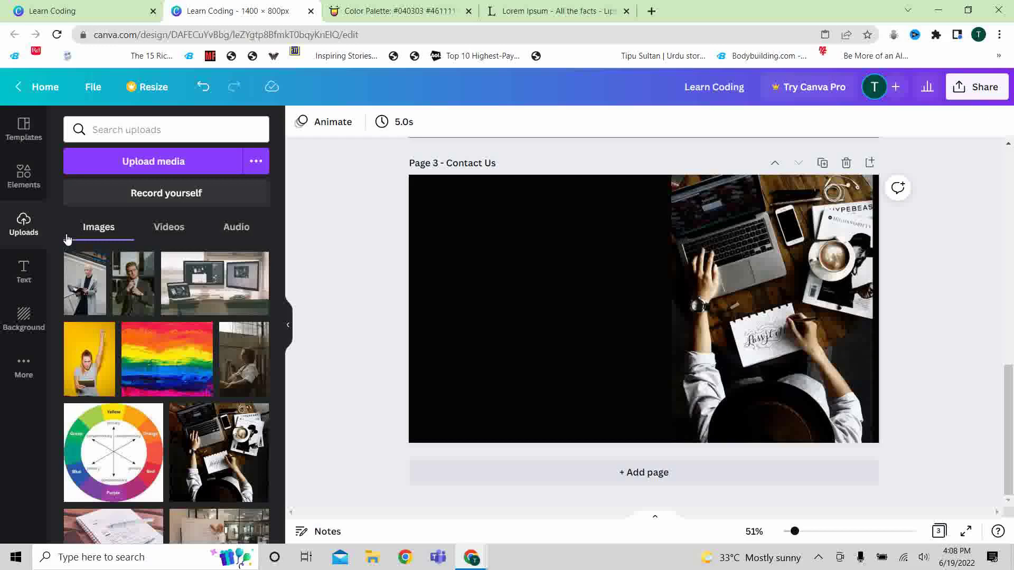
- Add the recently used octagon outline, place it left of the desk photo, and colour it yellow
click(24, 177)
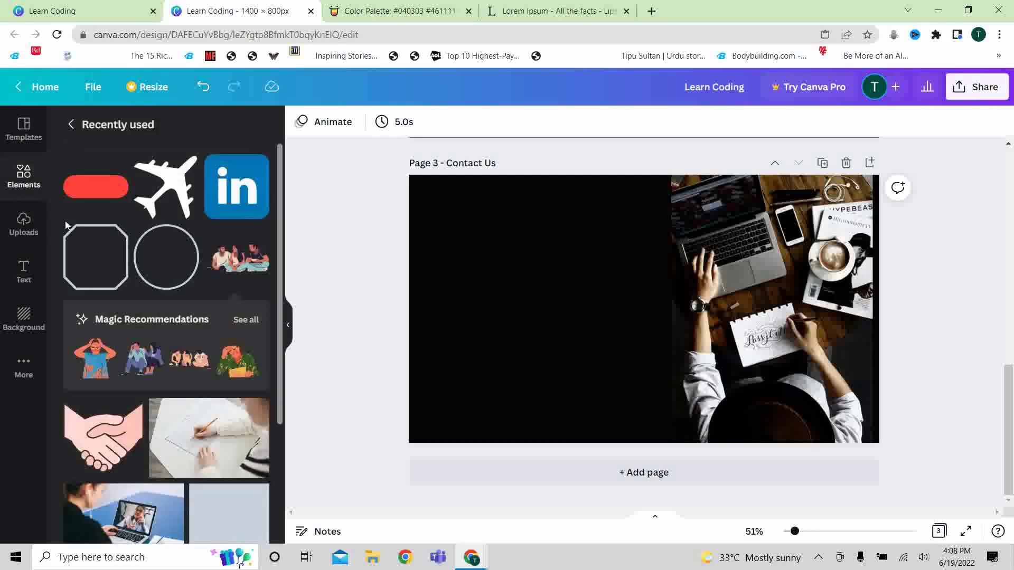
click(95, 256)
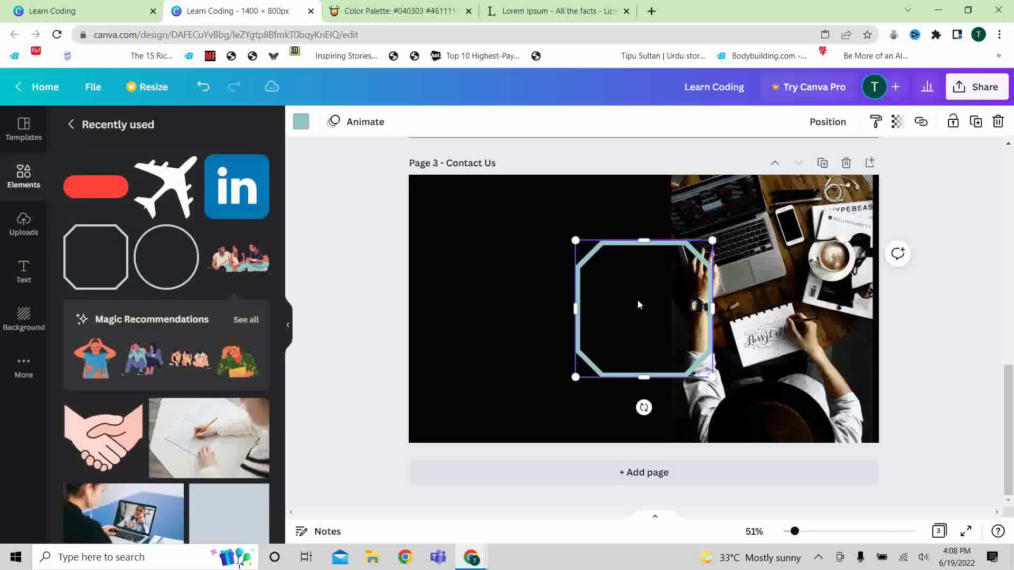
drag(638, 305, 537, 279)
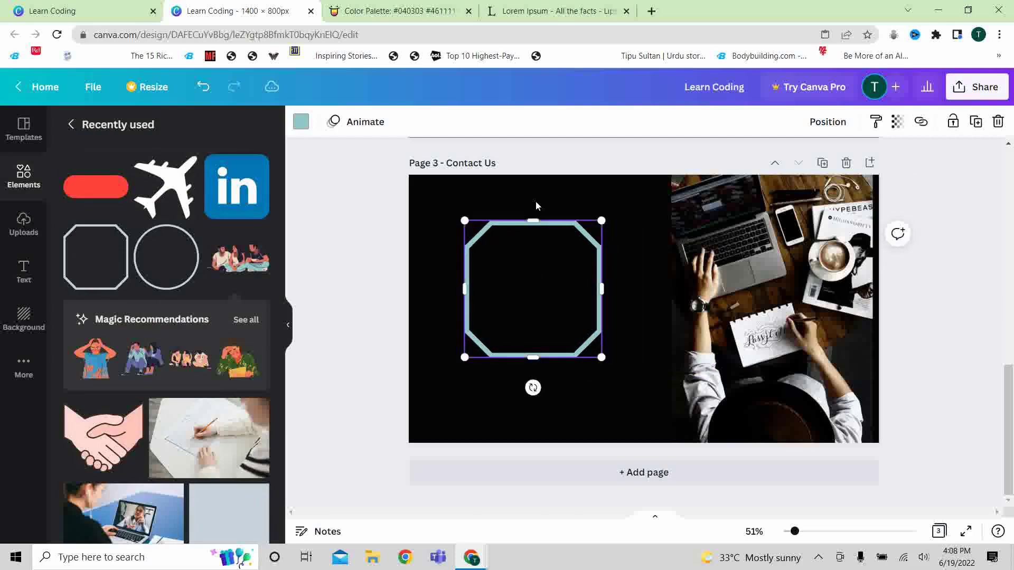
click(301, 122)
click(223, 231)
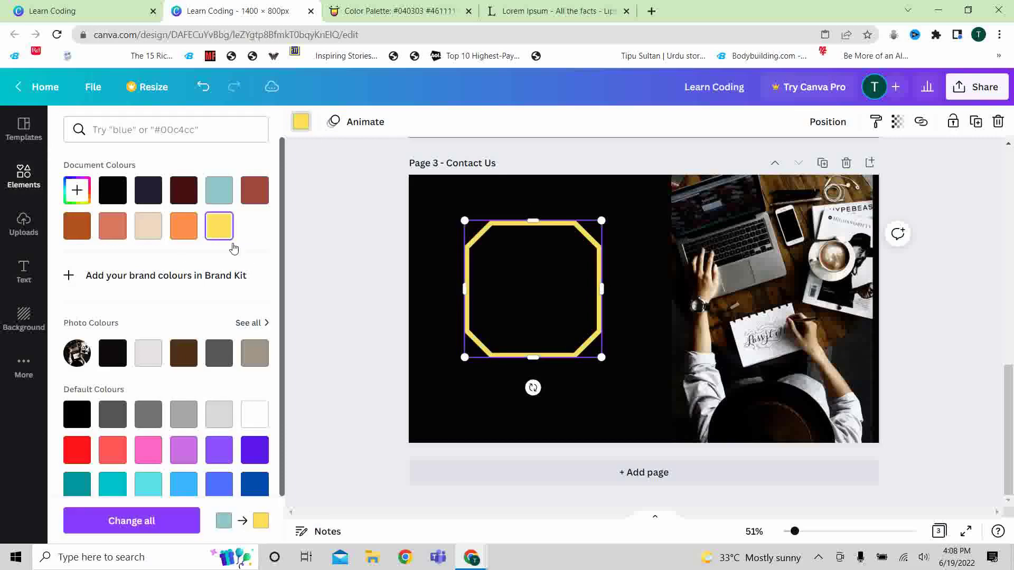
key(Escape)
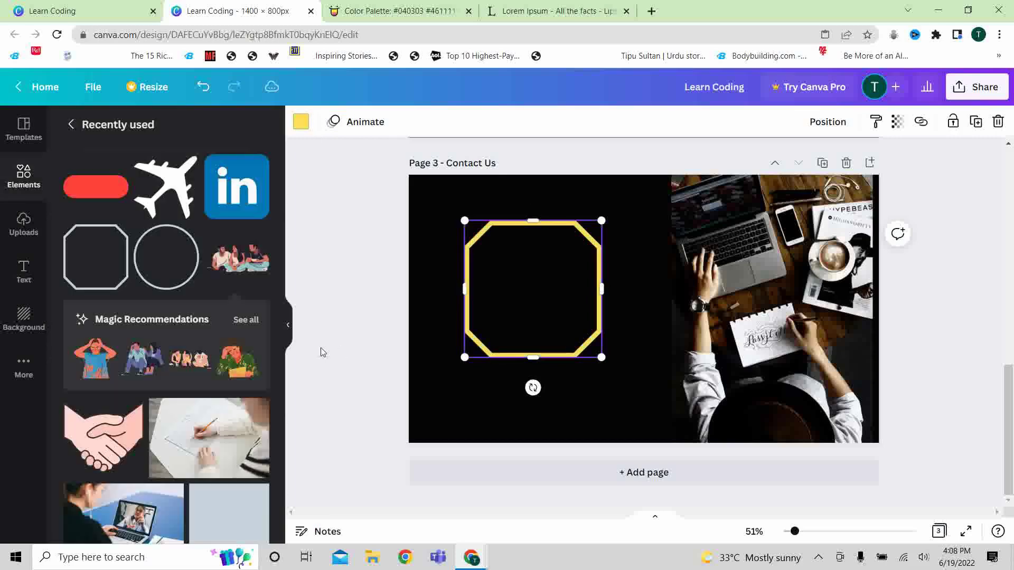
- Add an 'Email Address' subheading and set its font to Alegreya Sans SC Regular
click(29, 277)
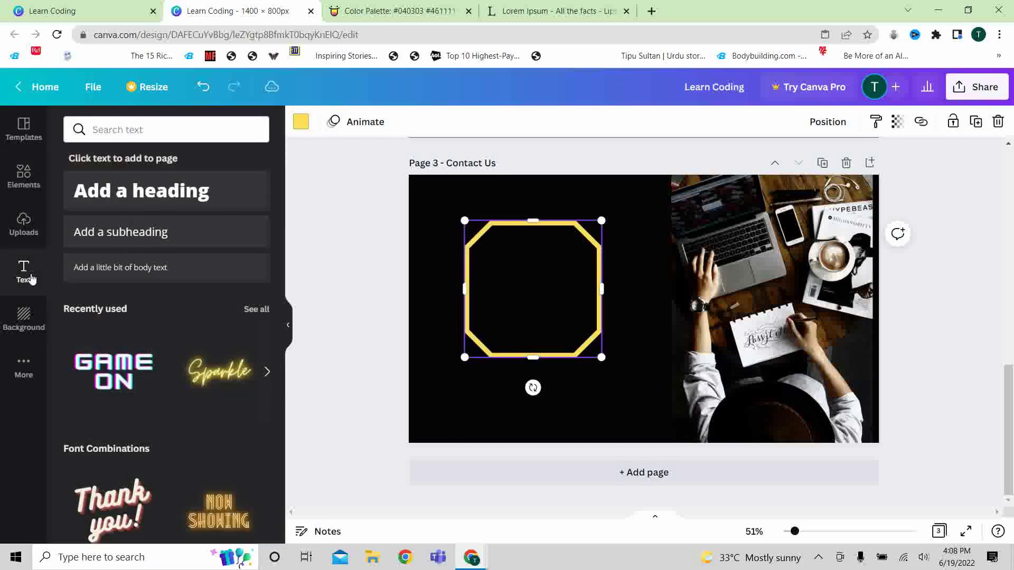
click(157, 230)
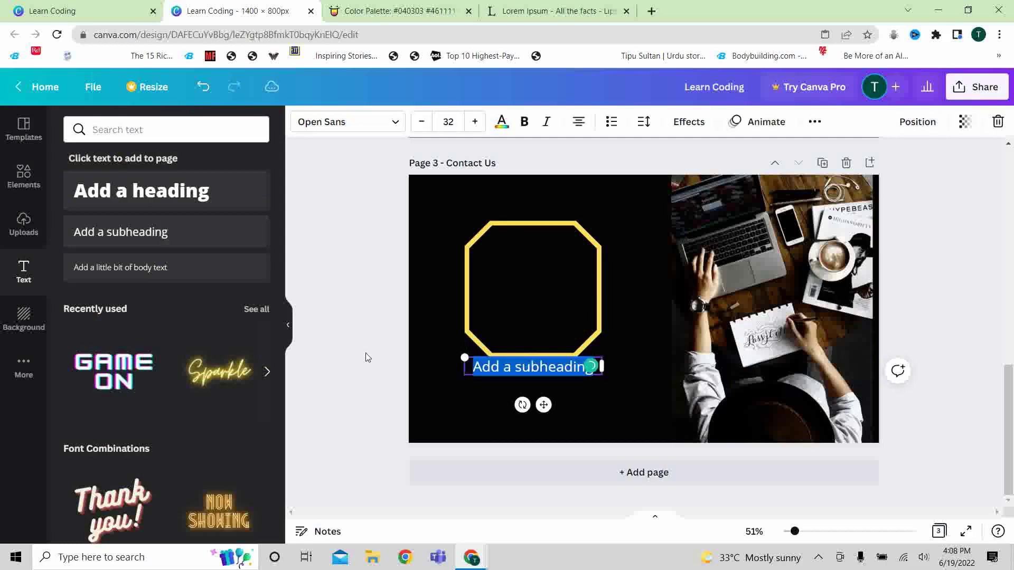
text(Email A)
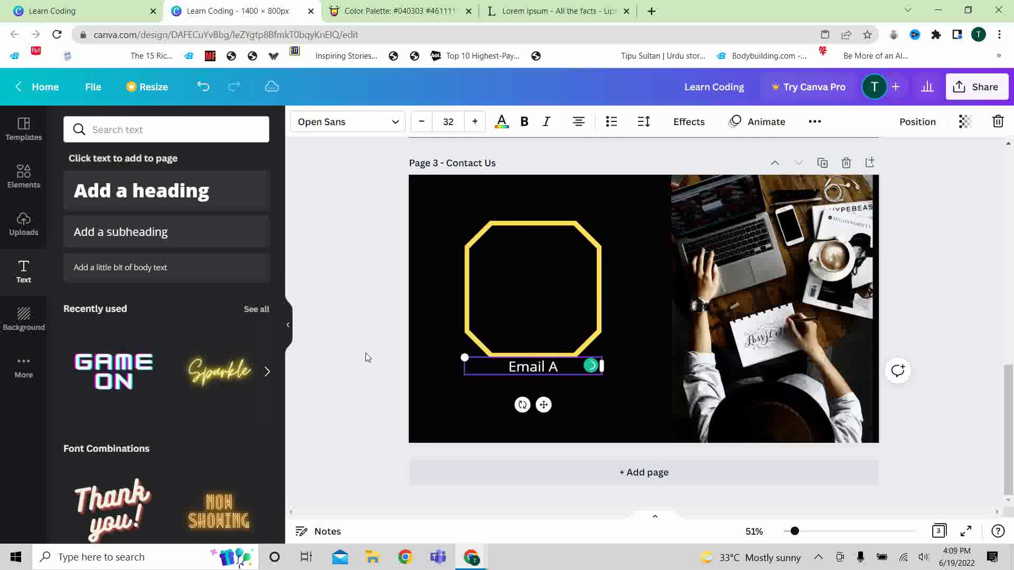
text(ddress)
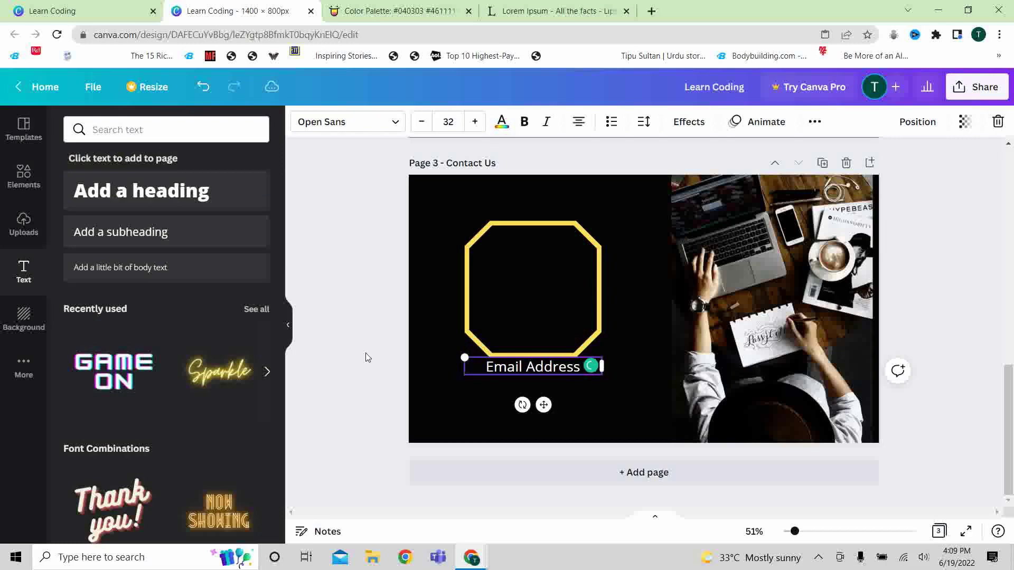
key(ctrl+a)
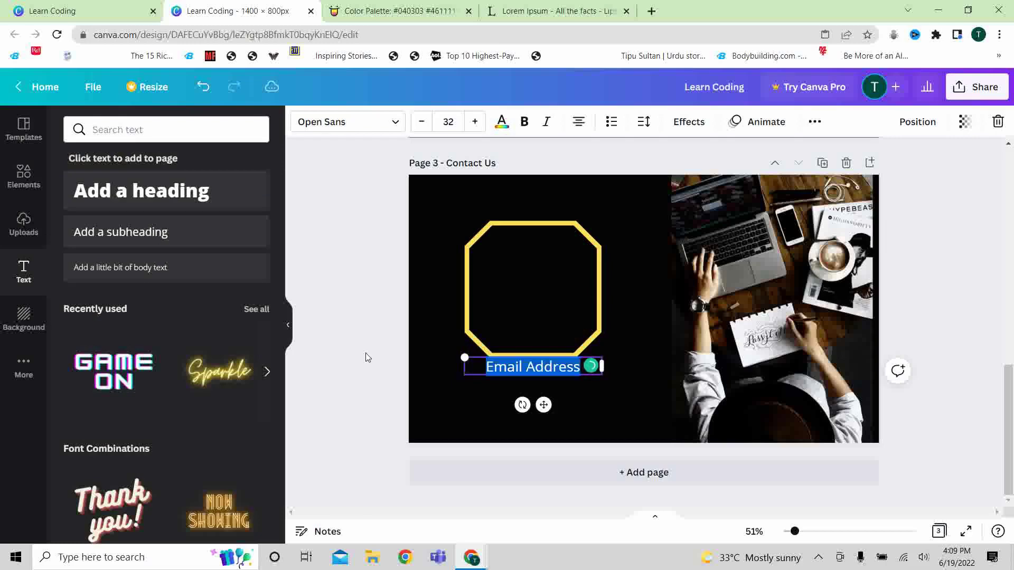
click(388, 122)
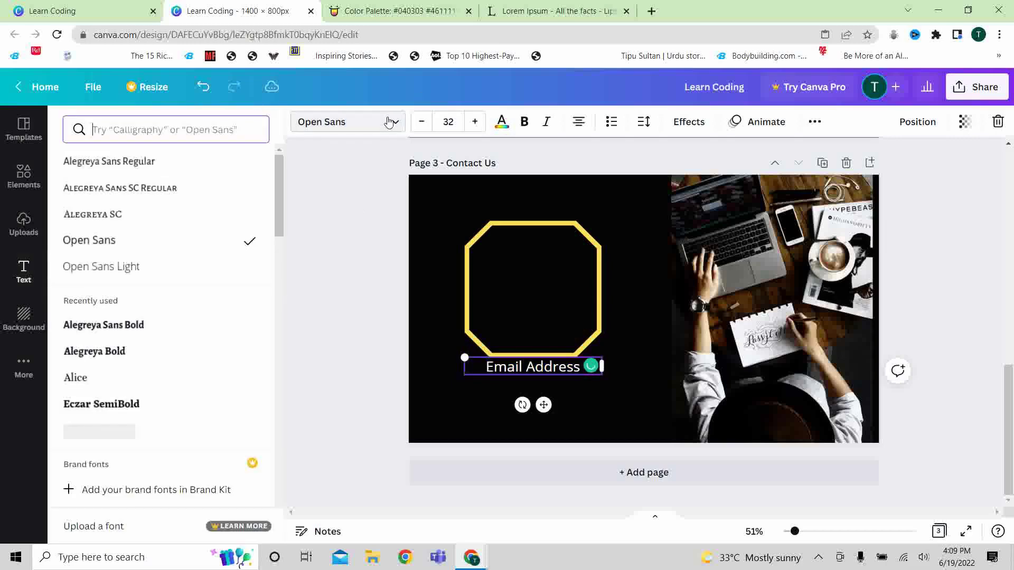
click(205, 188)
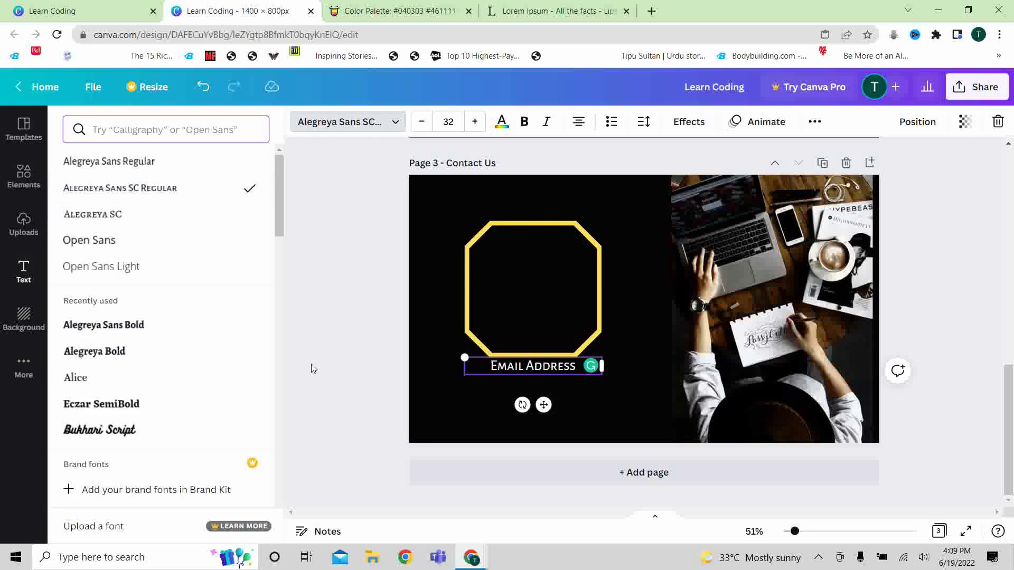
key(Escape)
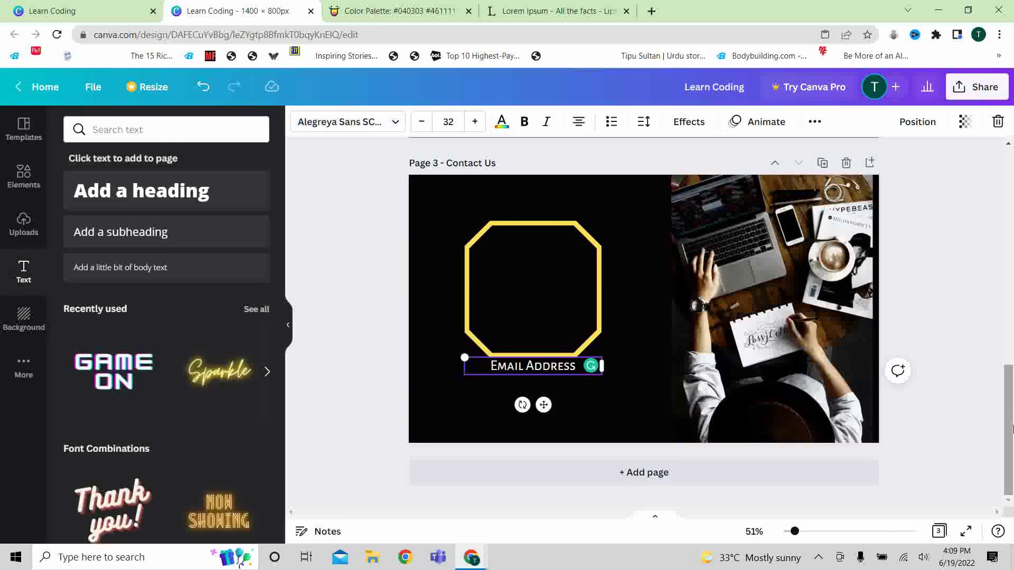
- Inspect the text settings of the Free Videos heading on Page 2
scroll(1011, 428, up, 6)
key(Escape)
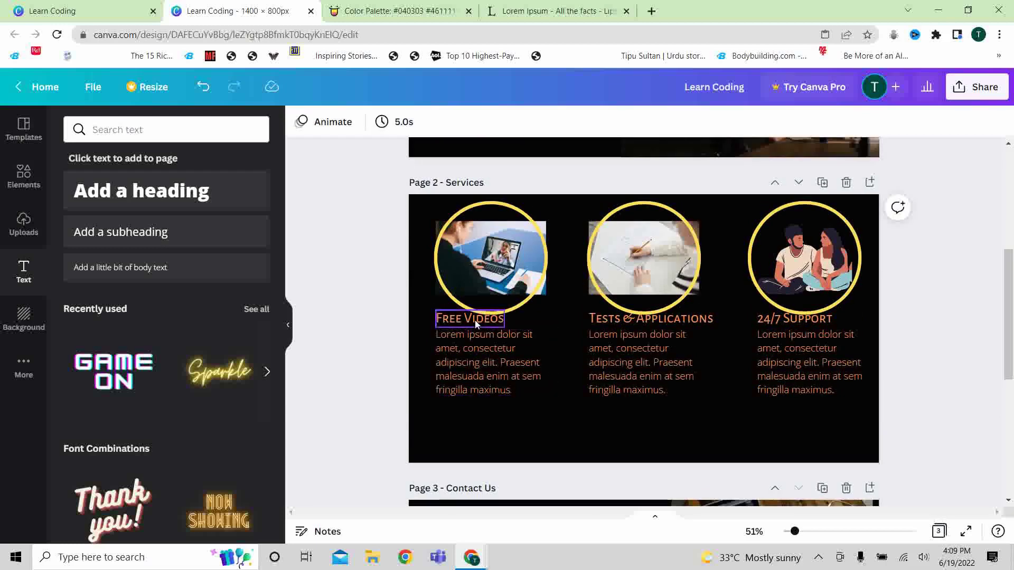
click(476, 324)
click(341, 401)
- Shrink the Email Address text from size 32 to 30
scroll(1010, 306, down, 5)
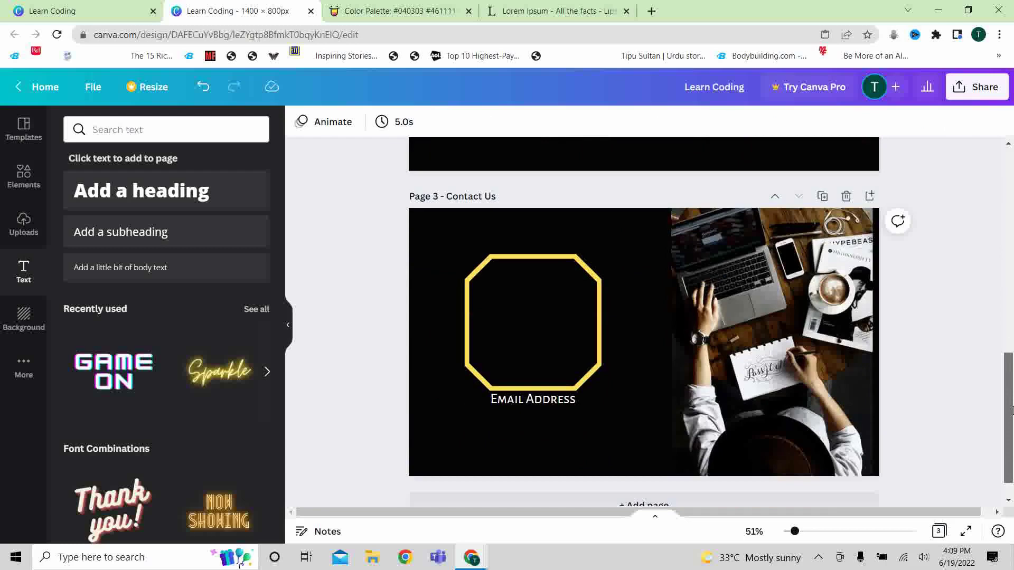
click(522, 400)
click(421, 122)
click(420, 122)
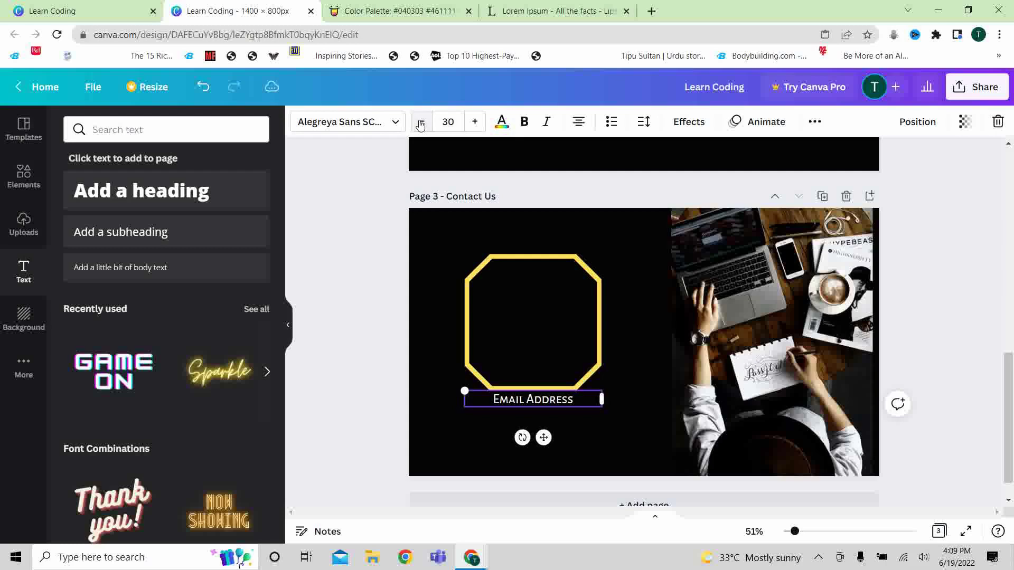
- Stretch the yellow octagon to the page's full height and move Email Address up near its top
click(546, 357)
drag(465, 390, 417, 454)
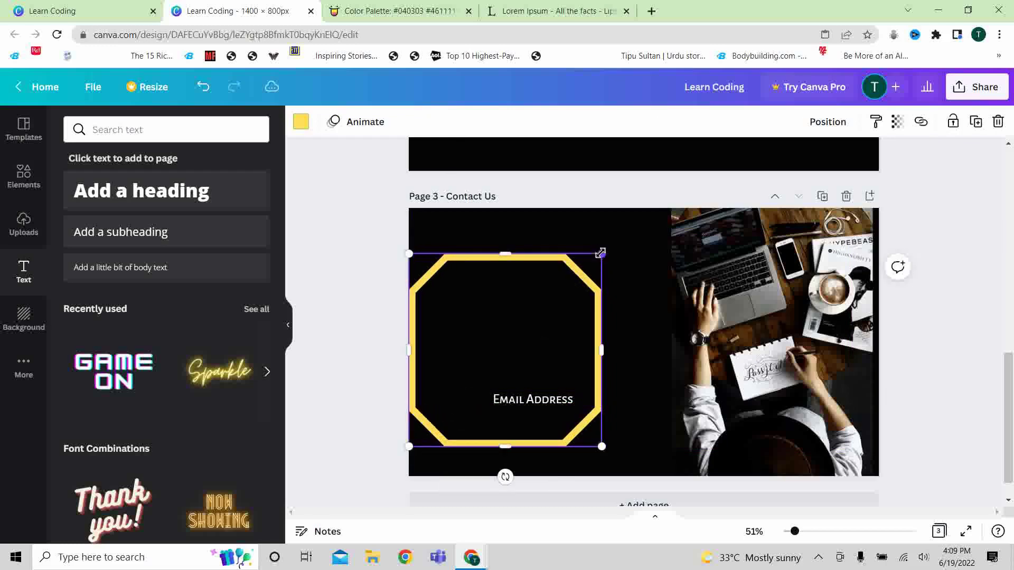
drag(600, 253, 637, 207)
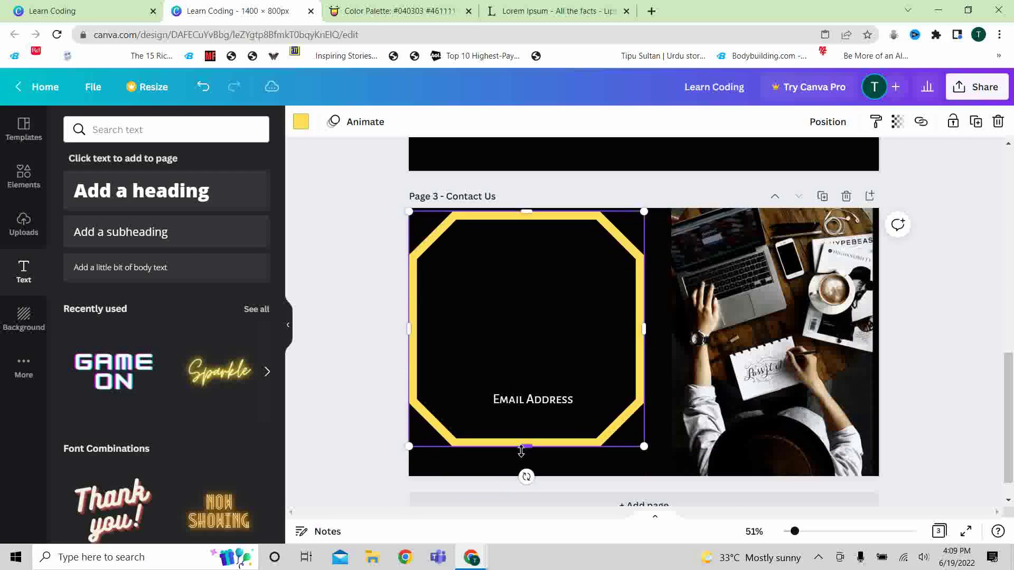
drag(526, 451, 526, 476)
click(366, 391)
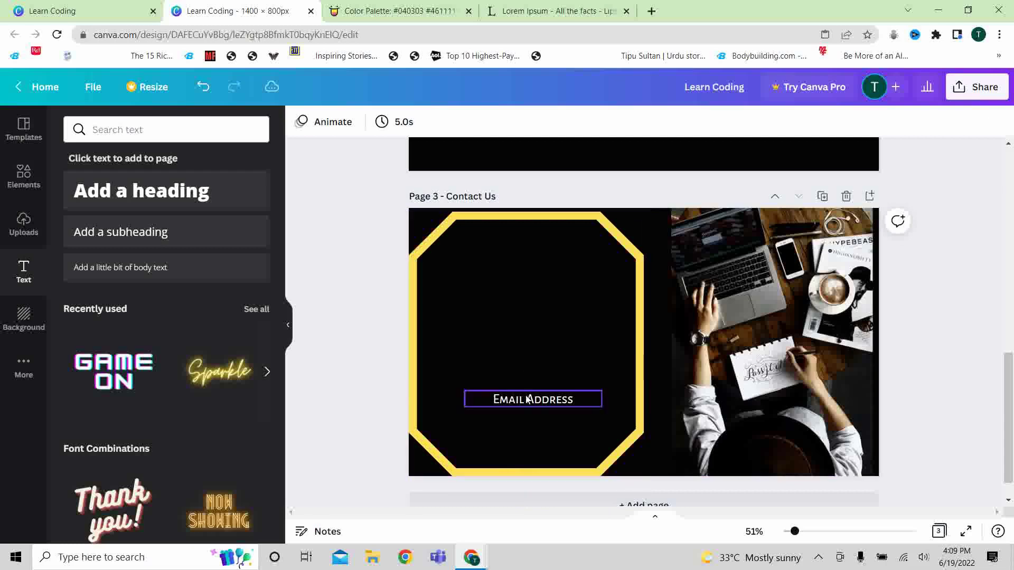
drag(527, 399, 501, 268)
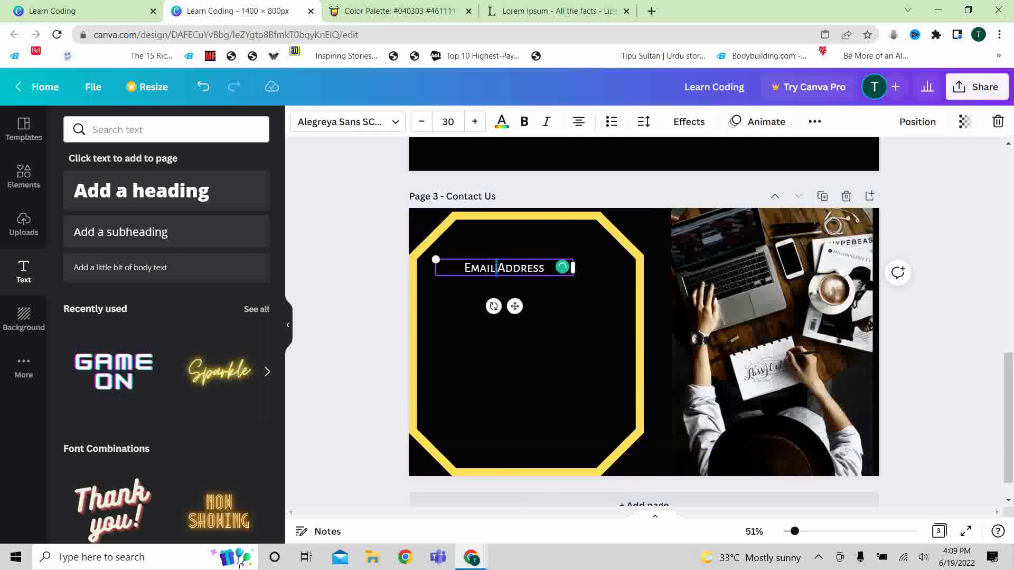
- Left-align the Email Address text and shift the octagon frame slightly left
triple_click(496, 268)
click(578, 121)
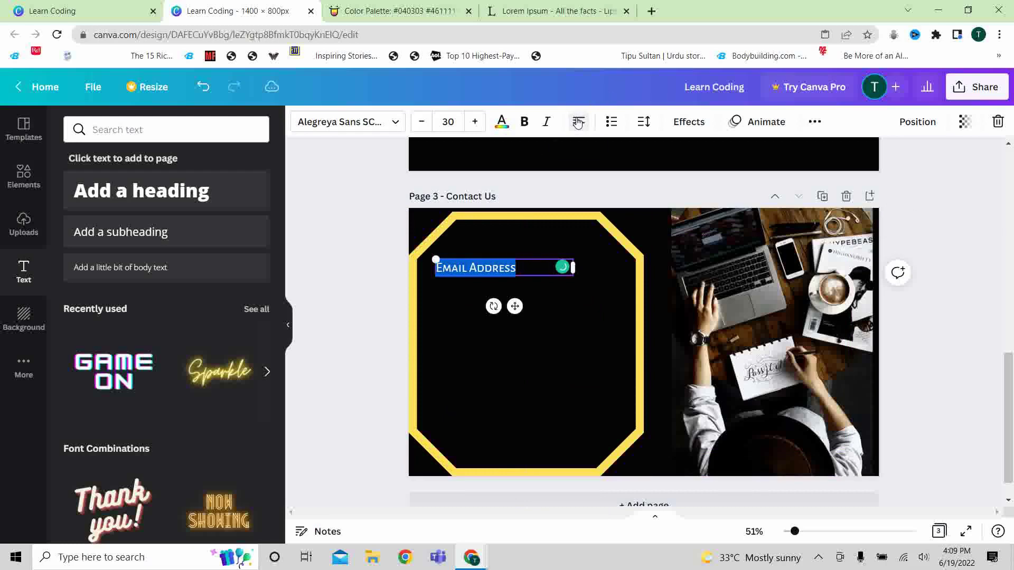
click(532, 368)
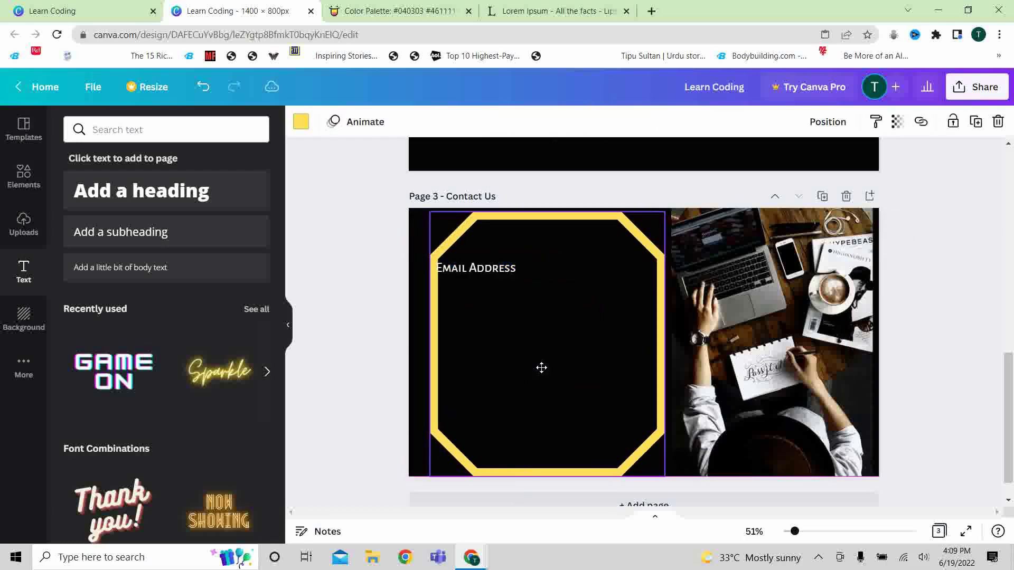
drag(541, 368, 536, 366)
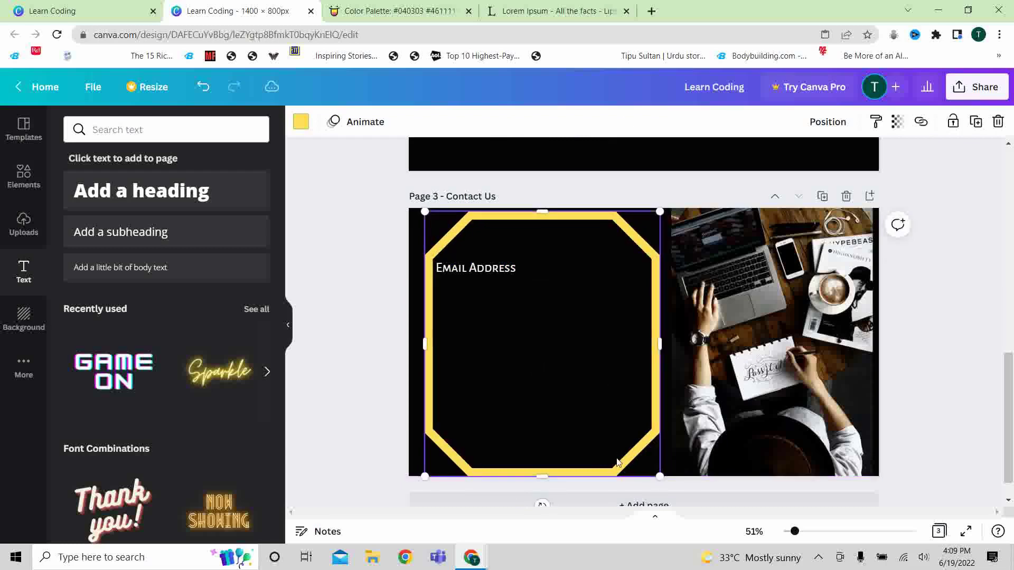
- Narrow the desk photo from its right side and trim the octagon's left side and bottom-right corner
click(775, 422)
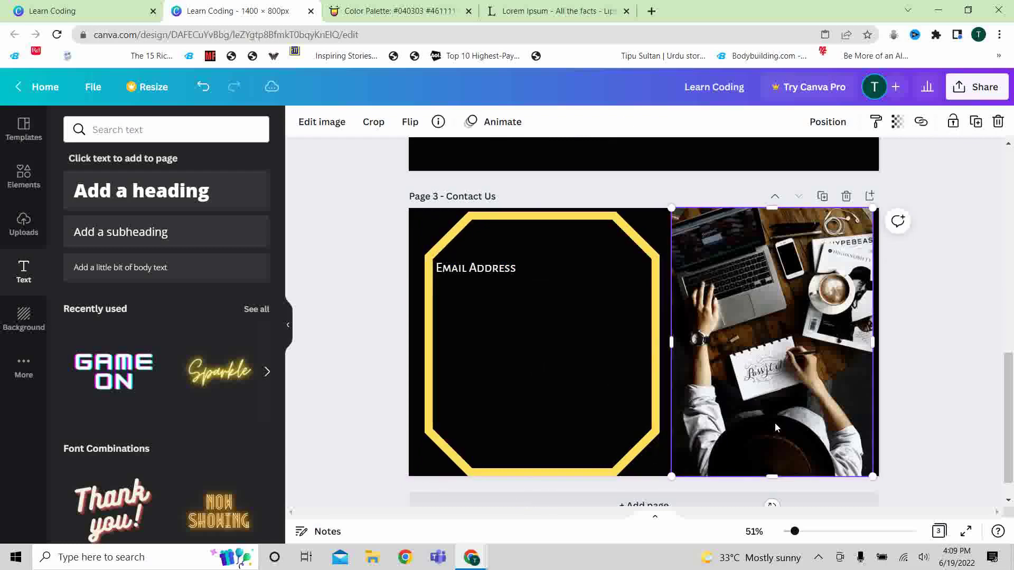
drag(872, 342, 851, 342)
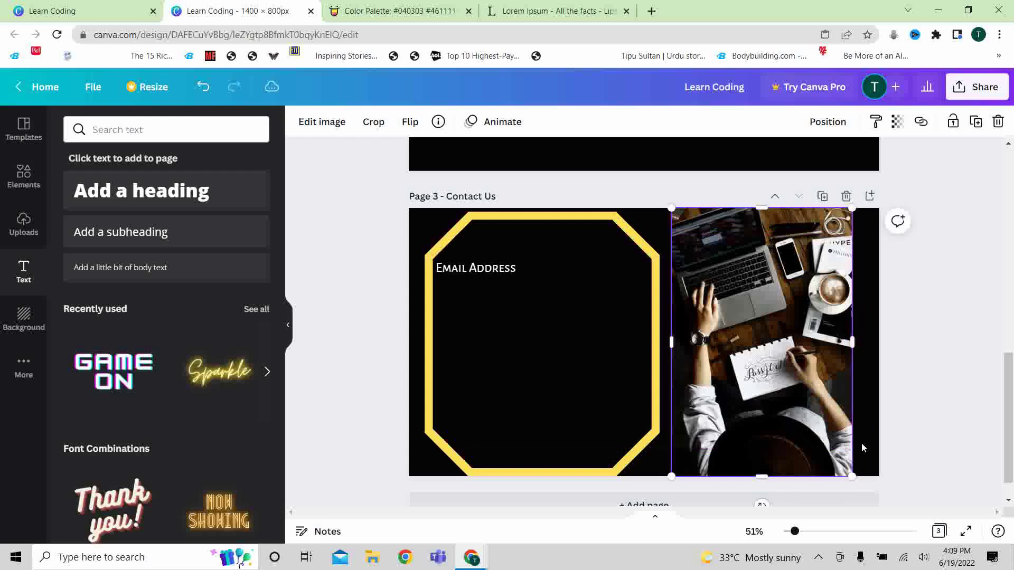
click(965, 396)
click(578, 351)
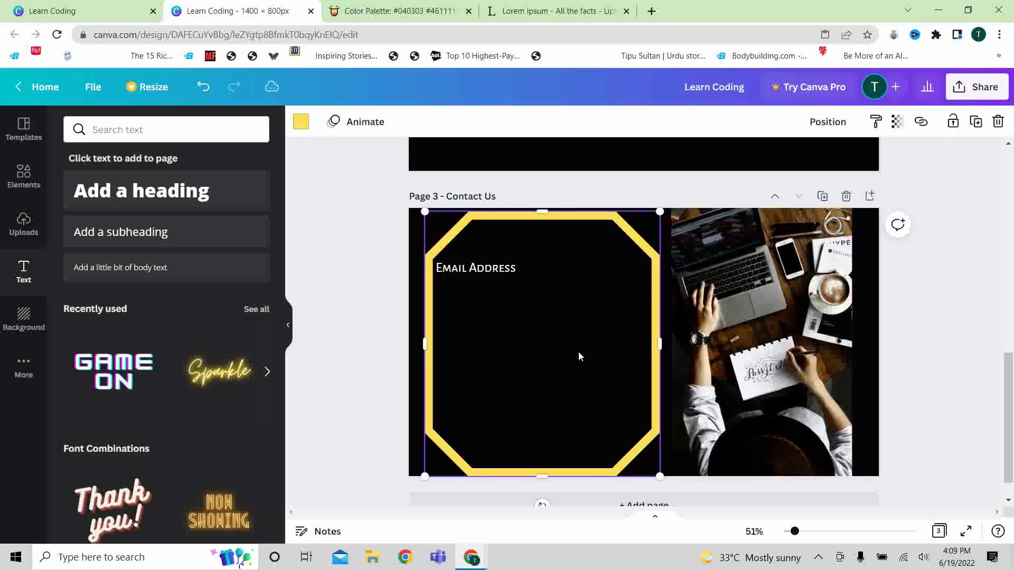
drag(425, 343, 436, 343)
drag(660, 476, 641, 453)
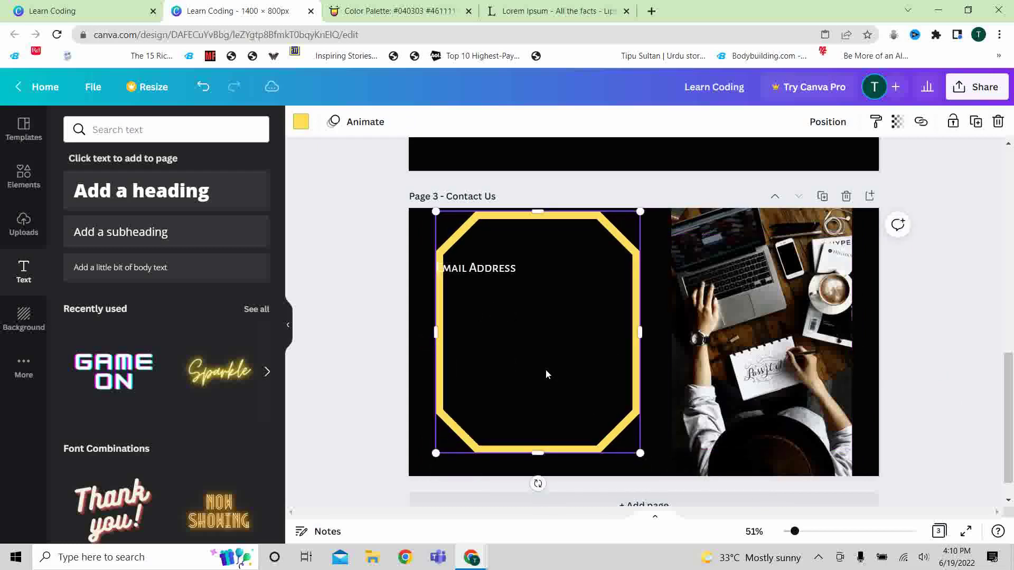
- Nudge Email Address right and stretch the octagon back down to the page bottom
click(495, 275)
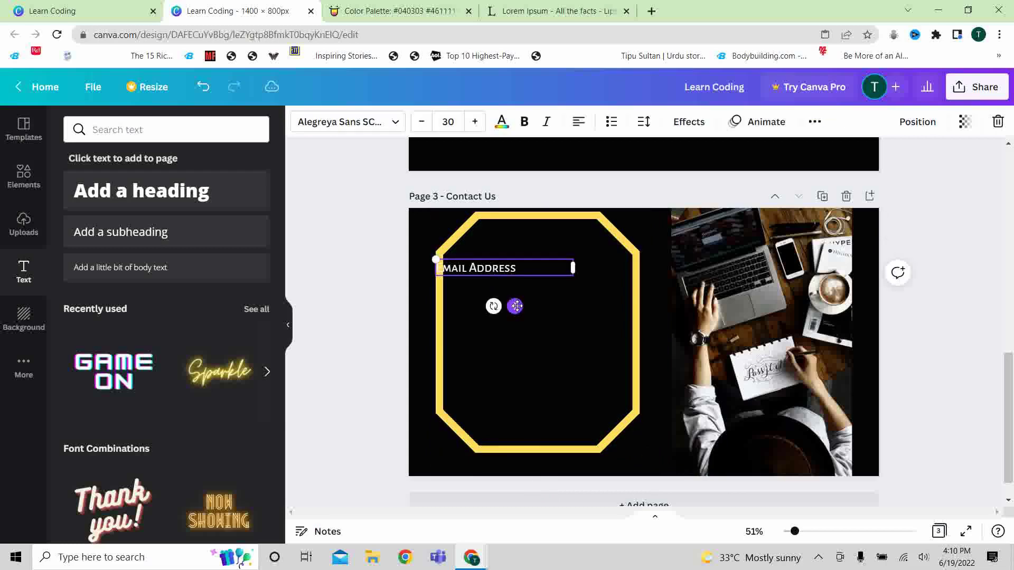
drag(513, 304, 533, 306)
click(526, 359)
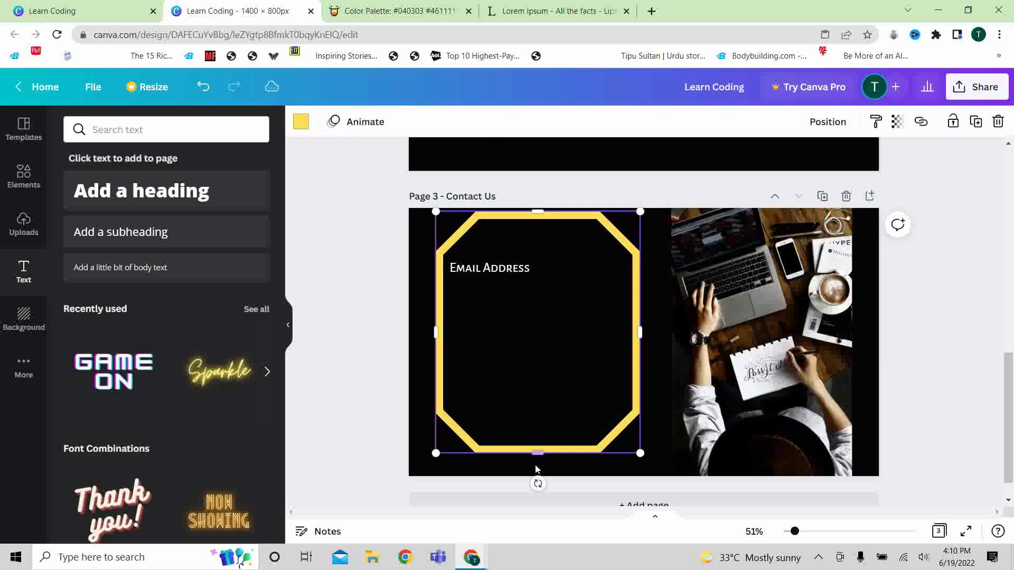
drag(537, 453, 536, 477)
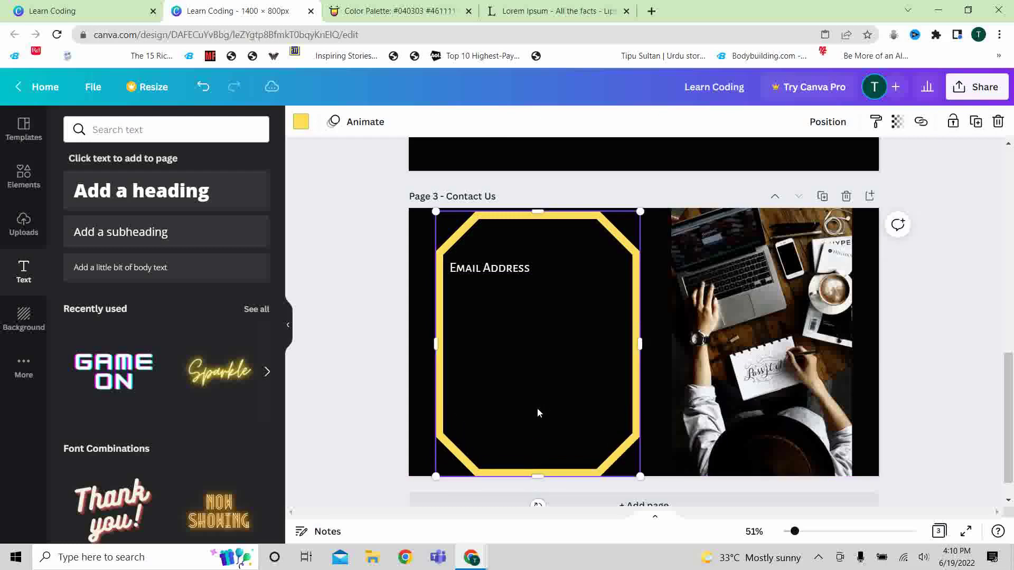
- Colour the Email Address text brown
click(365, 422)
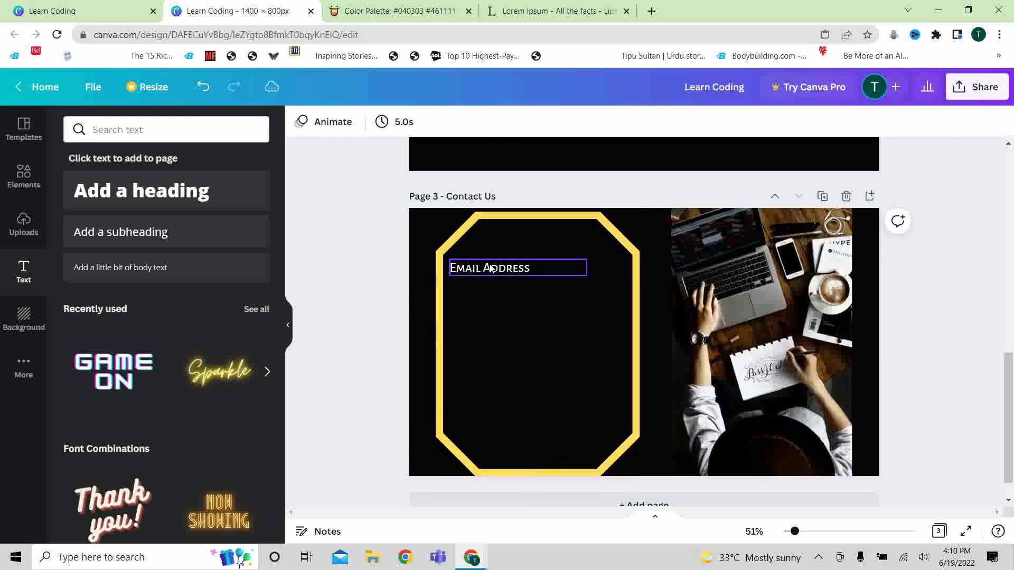
drag(1011, 425, 1011, 391)
double_click(502, 372)
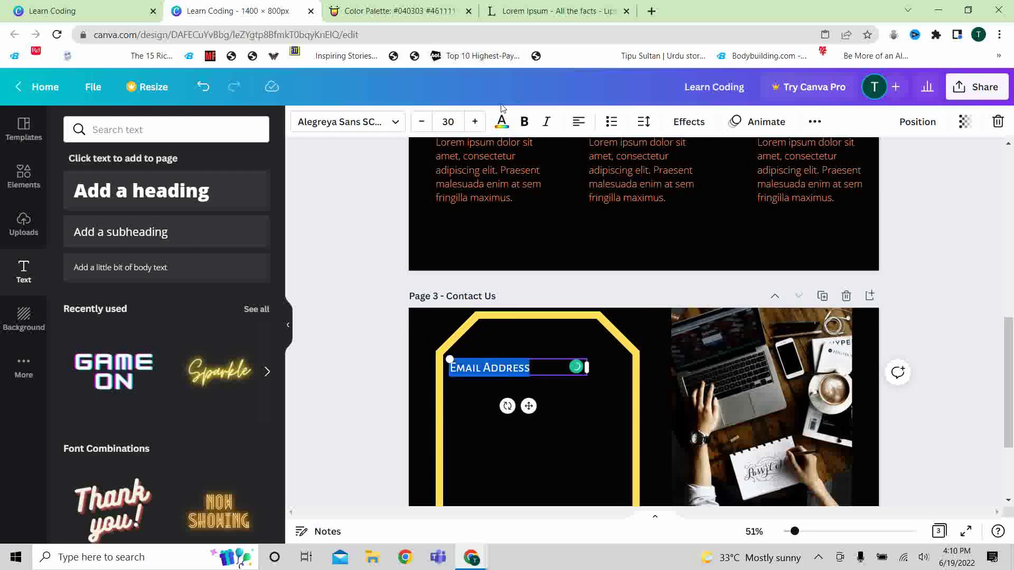
click(502, 125)
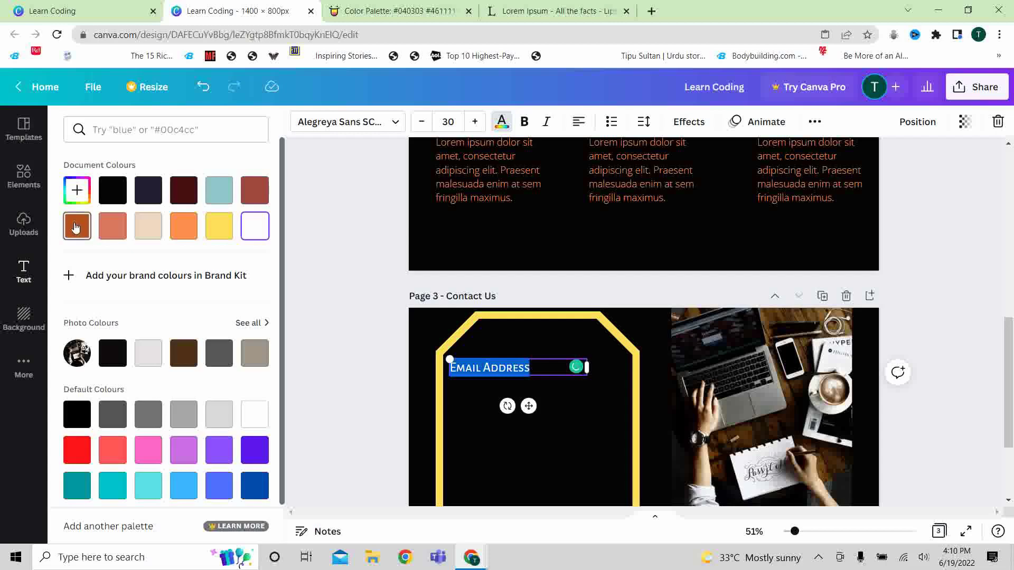
click(78, 226)
click(362, 404)
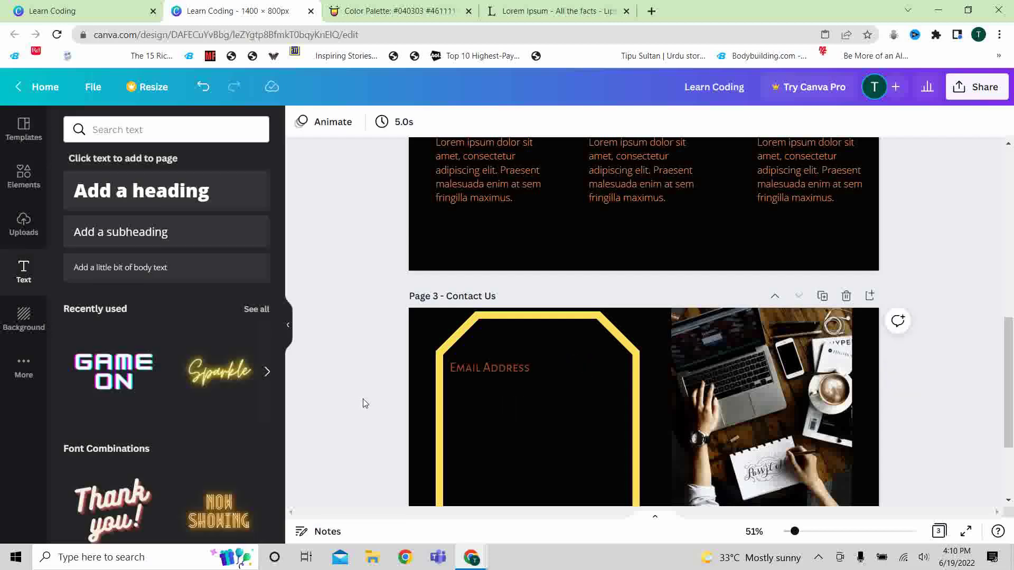
- Change the Email Address text to the orange document colour instead
scroll(904, 360, up, 1)
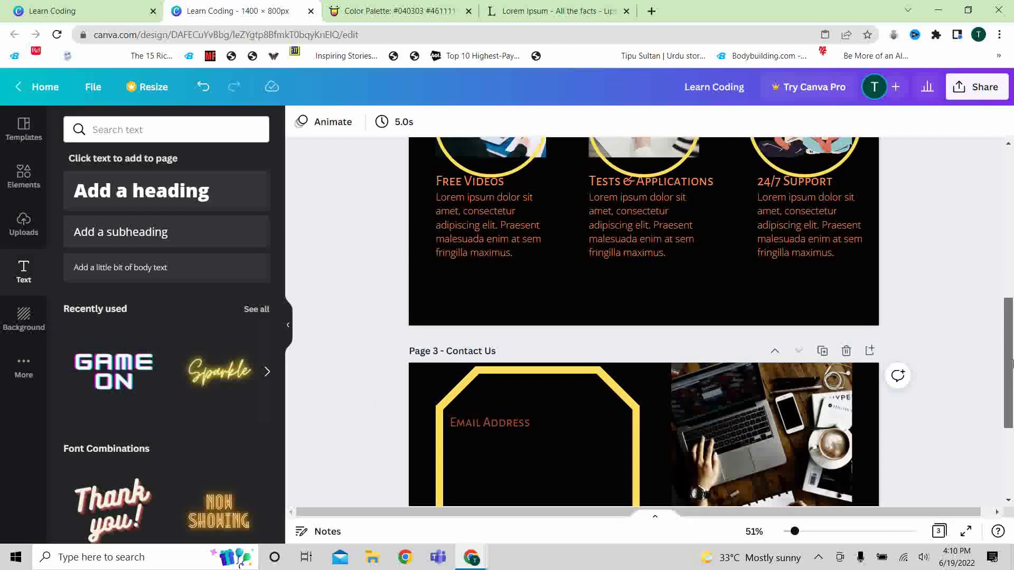
click(492, 419)
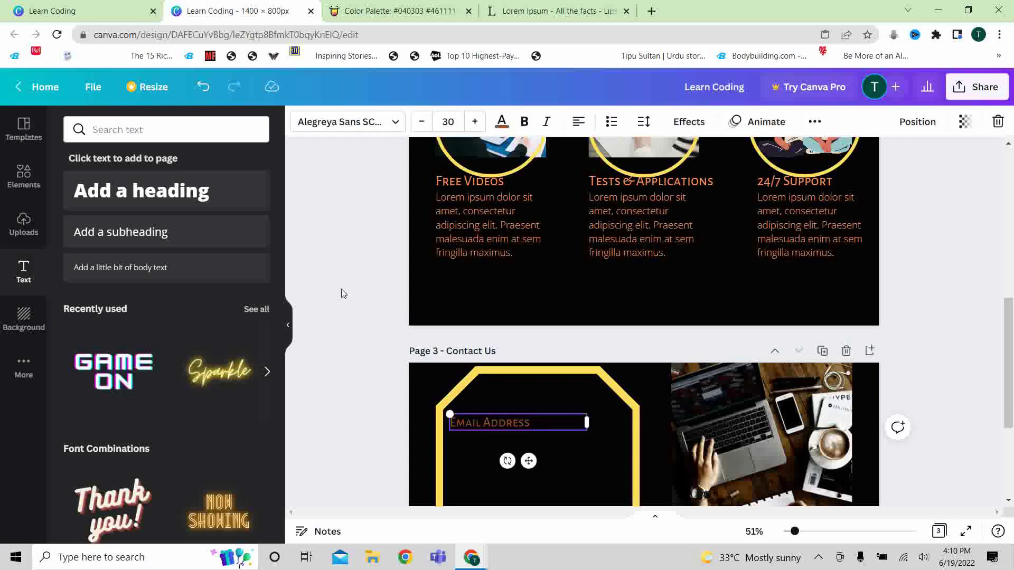
click(504, 125)
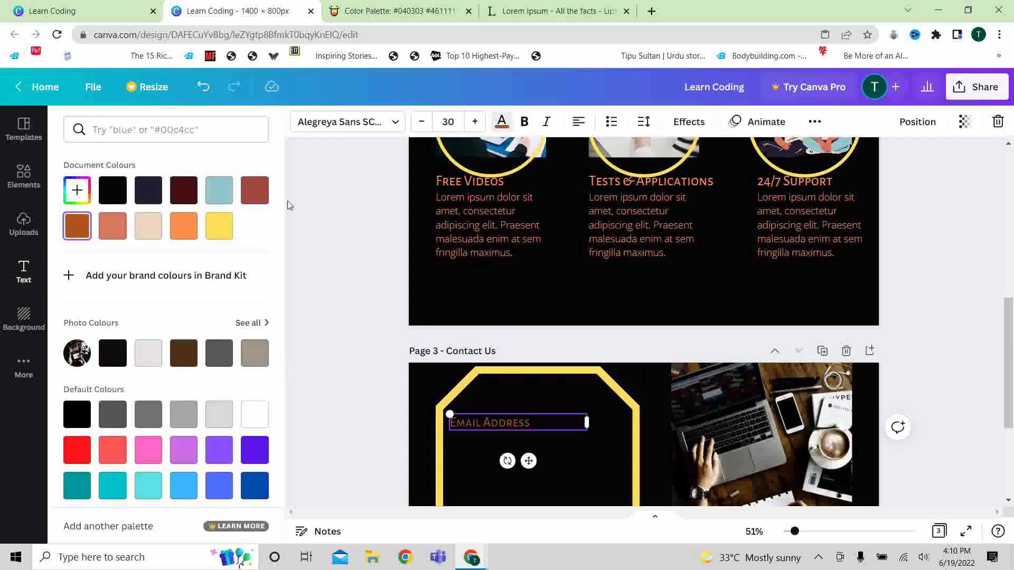
click(178, 232)
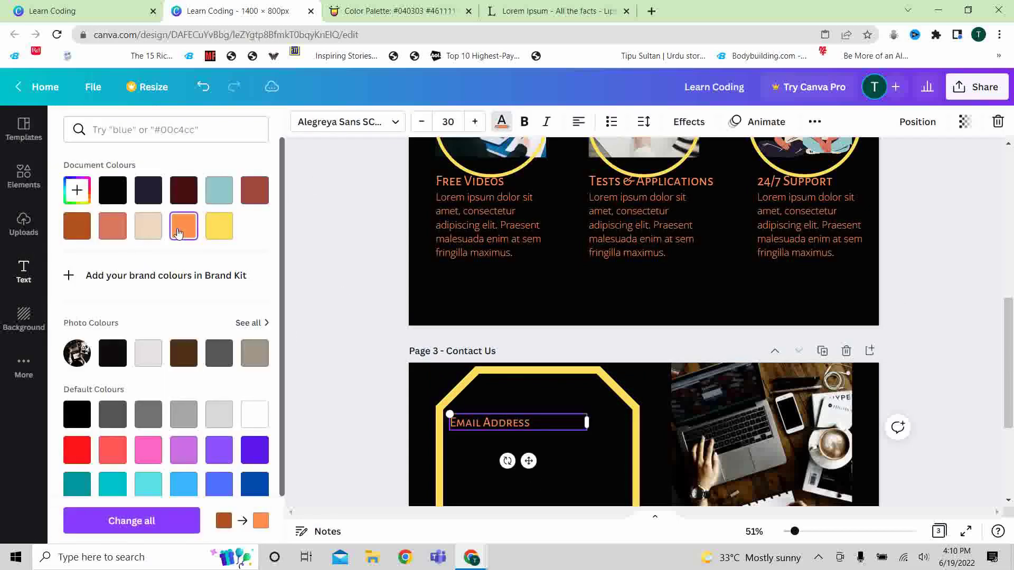
key(Escape)
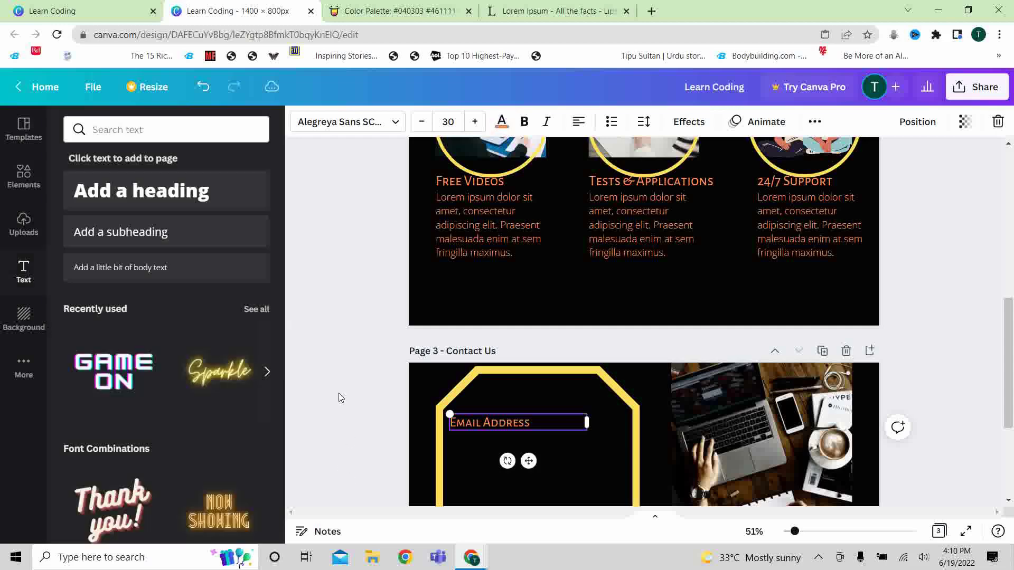
key(Escape)
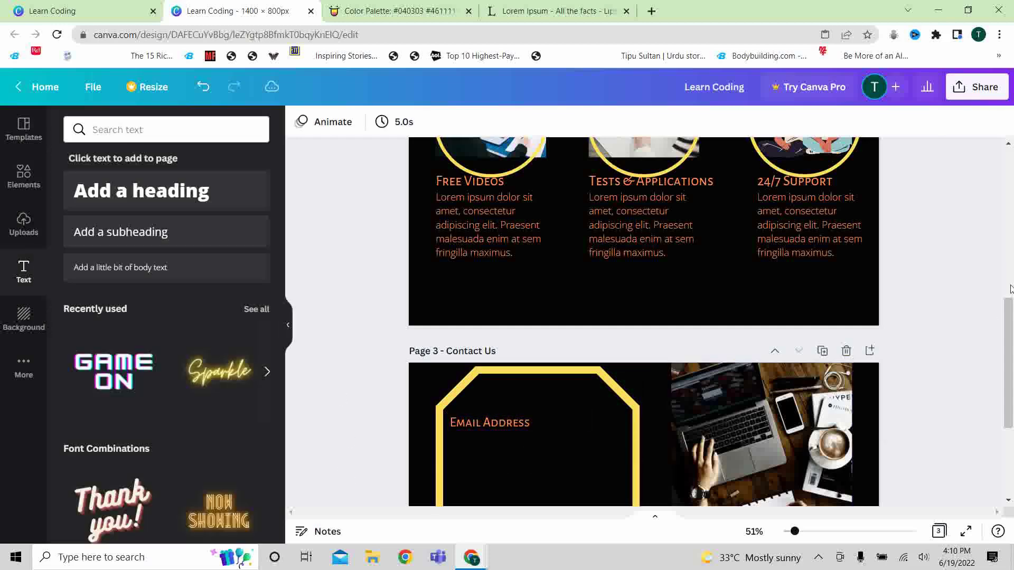
- Copy and paste the Email Address label, moving the duplicate below the original
scroll(606, 356, down, 2)
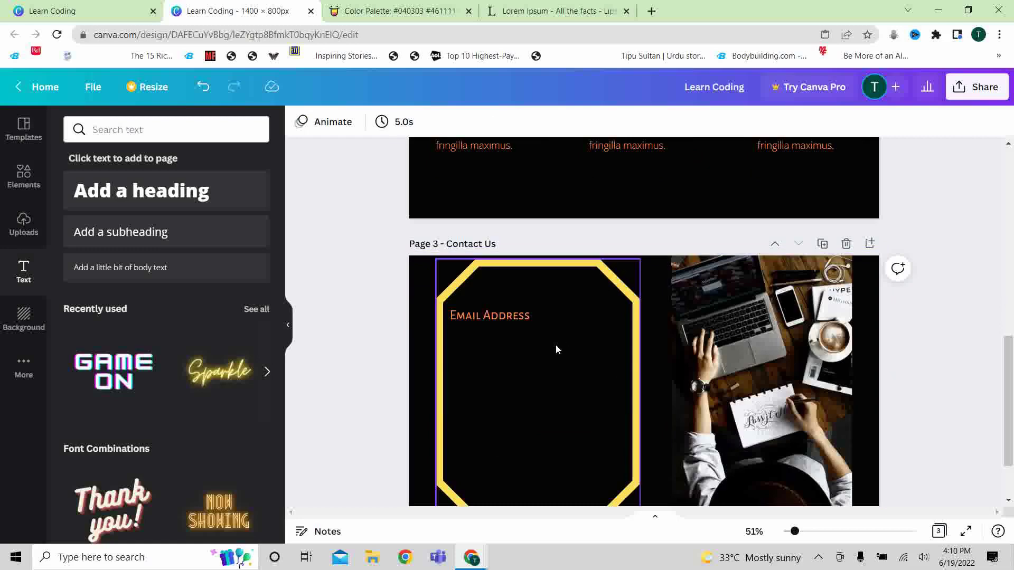
right_click(495, 318)
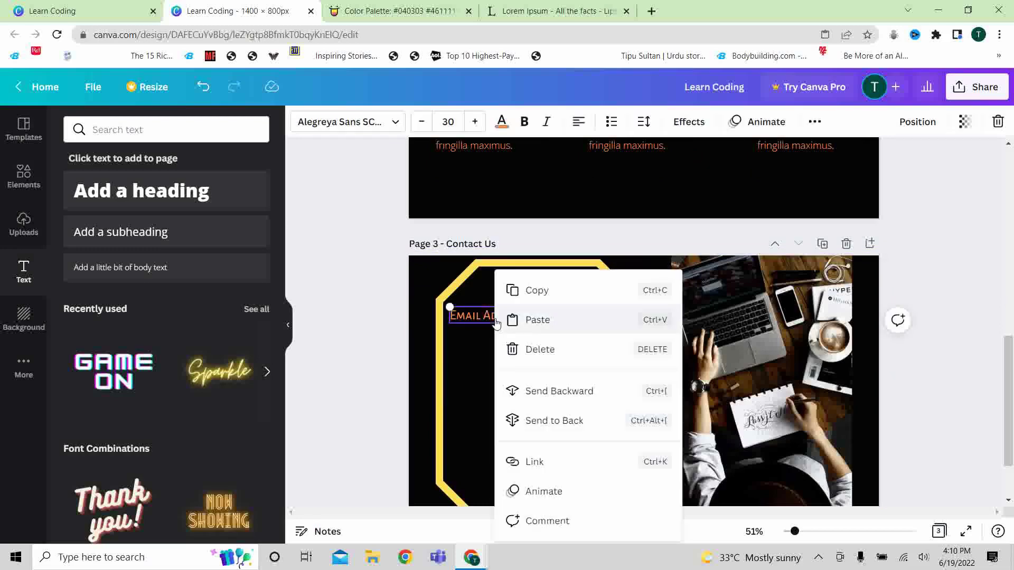
click(520, 291)
click(476, 406)
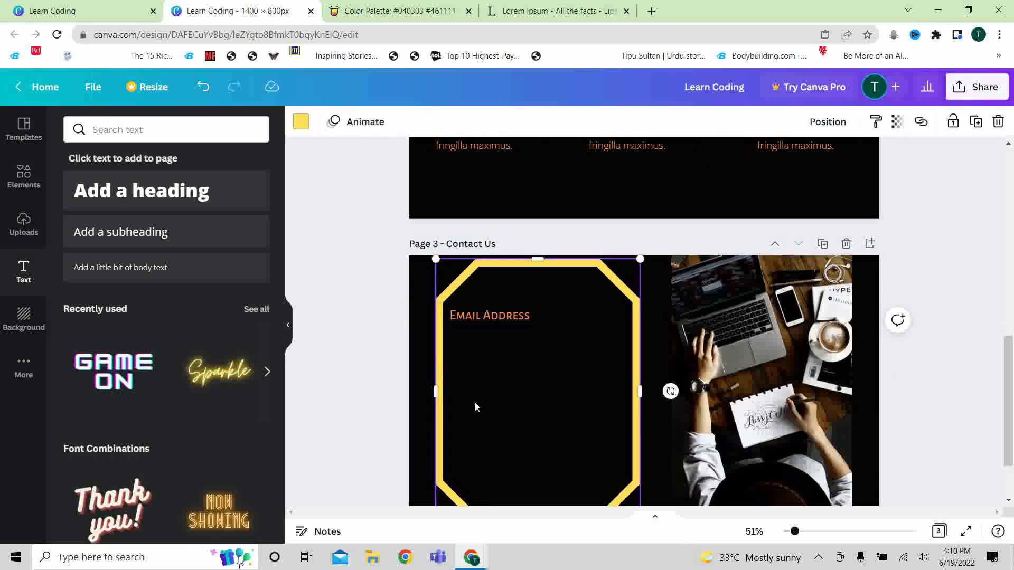
right_click(475, 406)
click(539, 320)
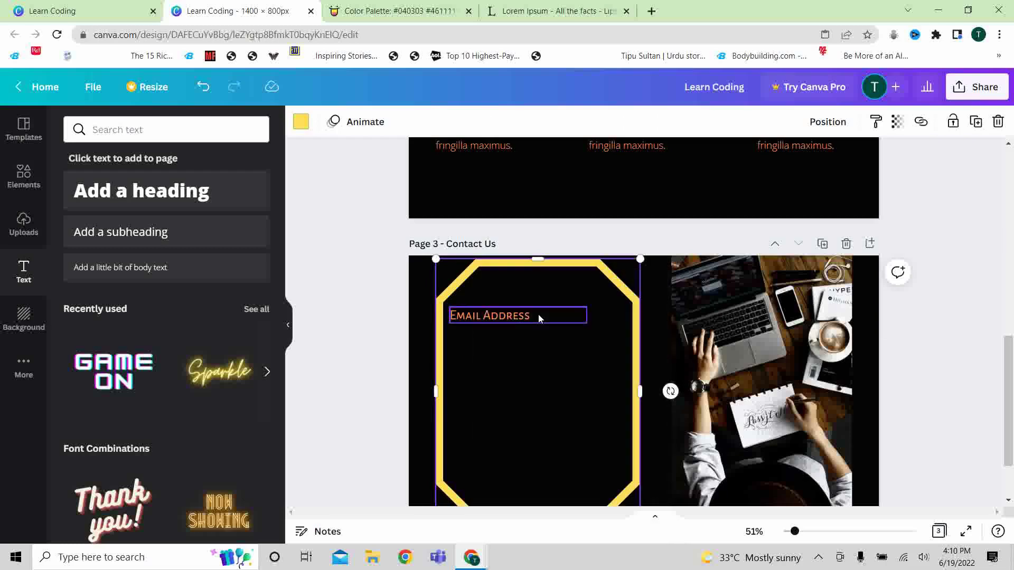
drag(534, 359, 529, 418)
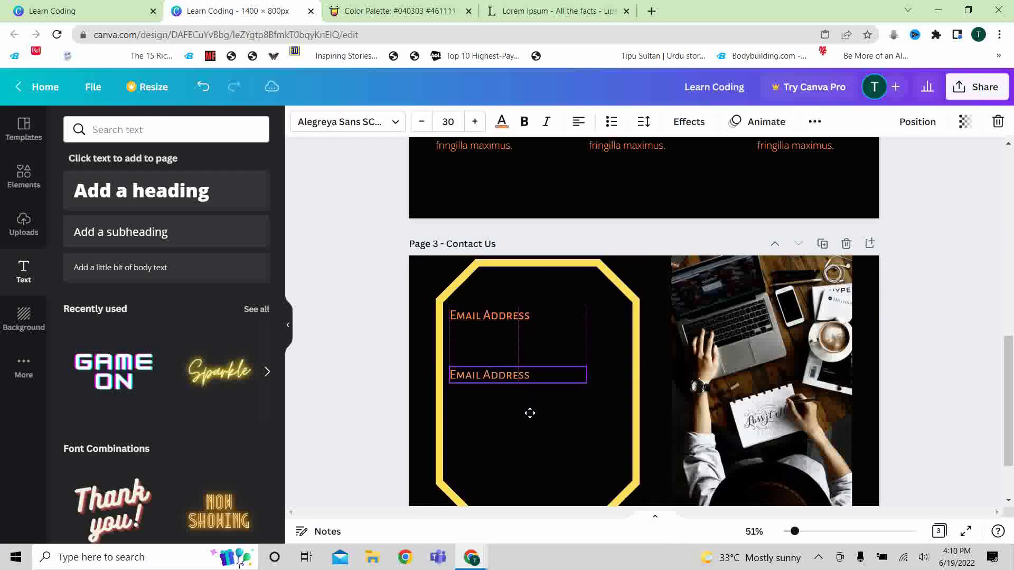
- Retype the duplicate label as 'Contact number'
double_click(538, 377)
key(BackSpace)
key(BackSpace)
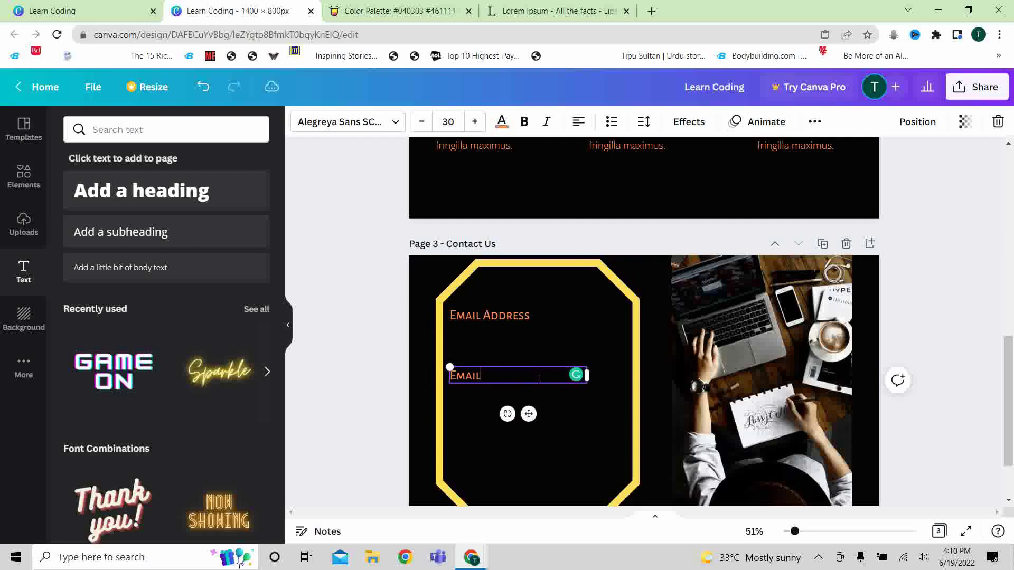
key(BackSpace)
key(BackSpace)
key(BackSpace)
text(ContactN)
key(BackSpace)
key(BackSpace)
text(numbe)
click(461, 417)
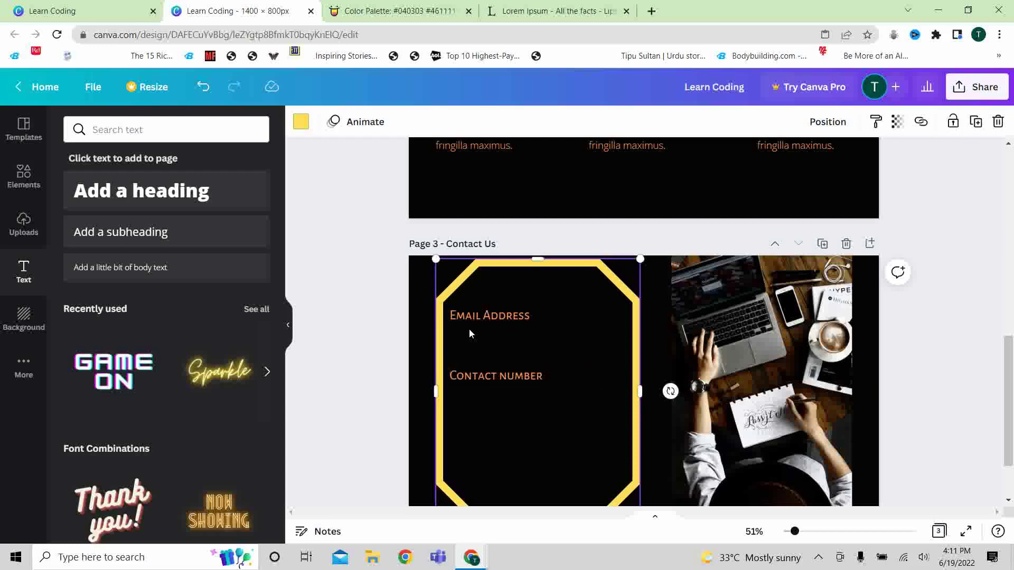
click(152, 236)
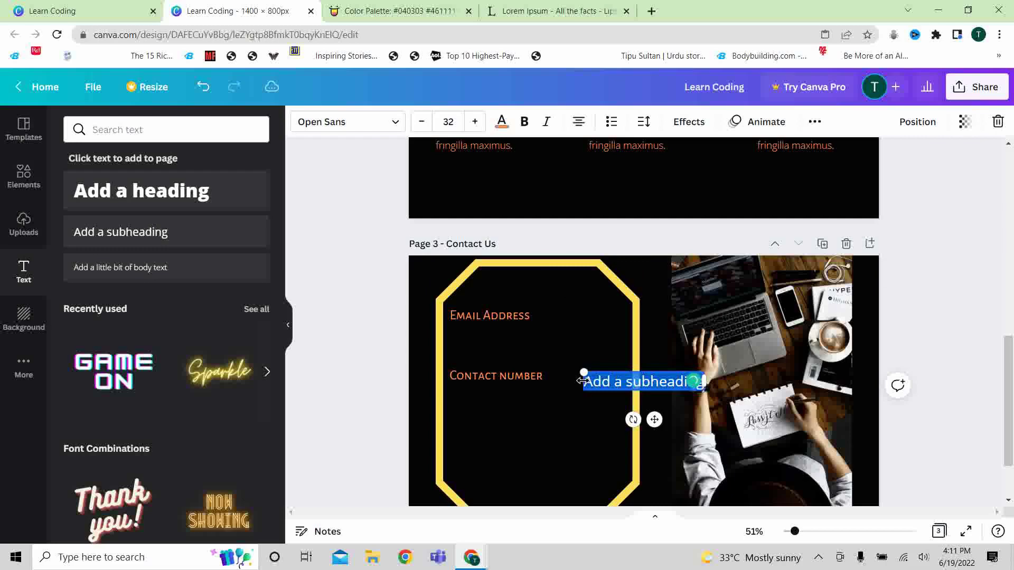
drag(581, 380, 583, 384)
text(abc)
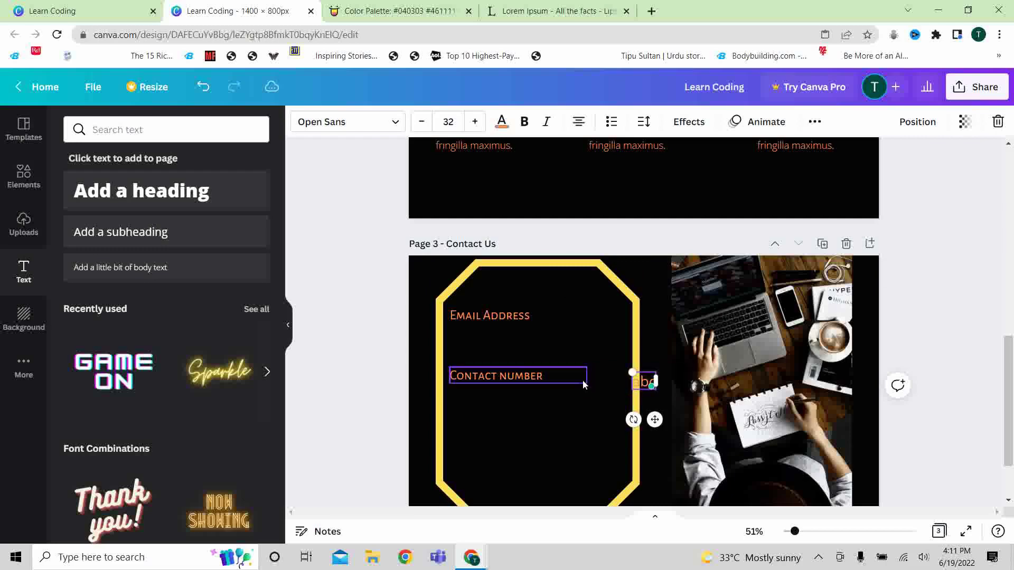
text(@abc)
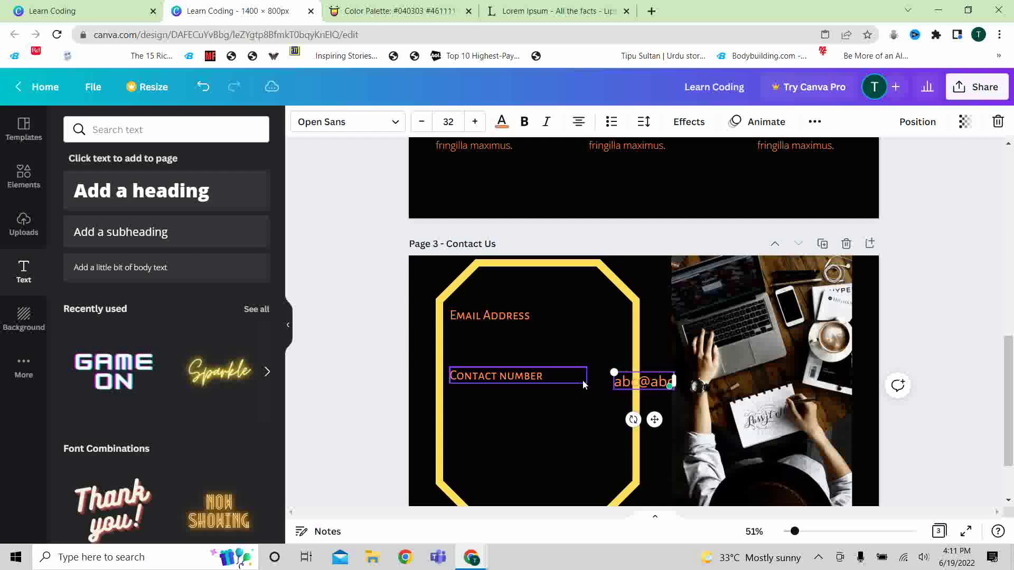
text(.com)
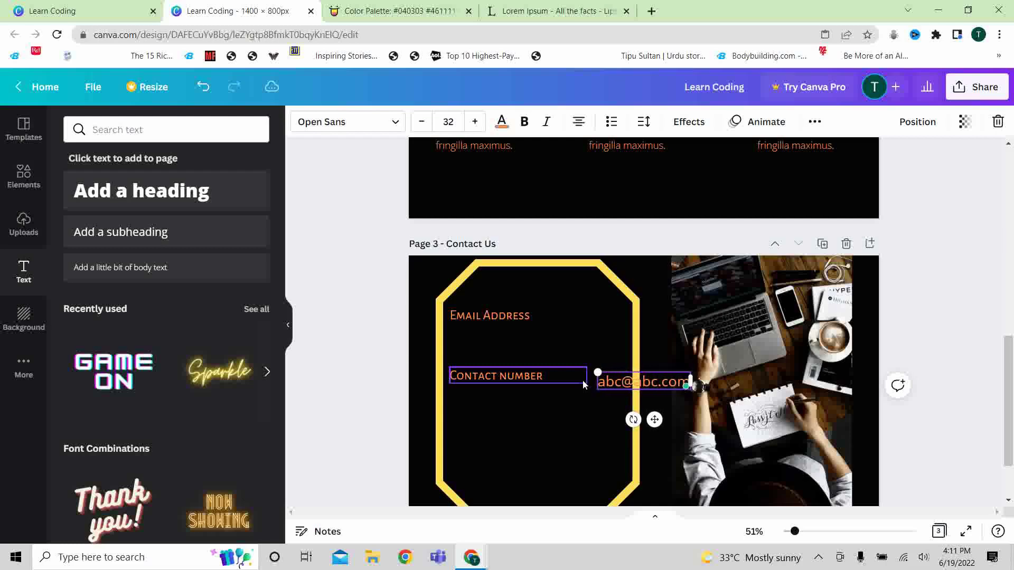
click(420, 121)
click(421, 122)
click(421, 122)
click(421, 121)
click(421, 122)
click(421, 121)
click(471, 148)
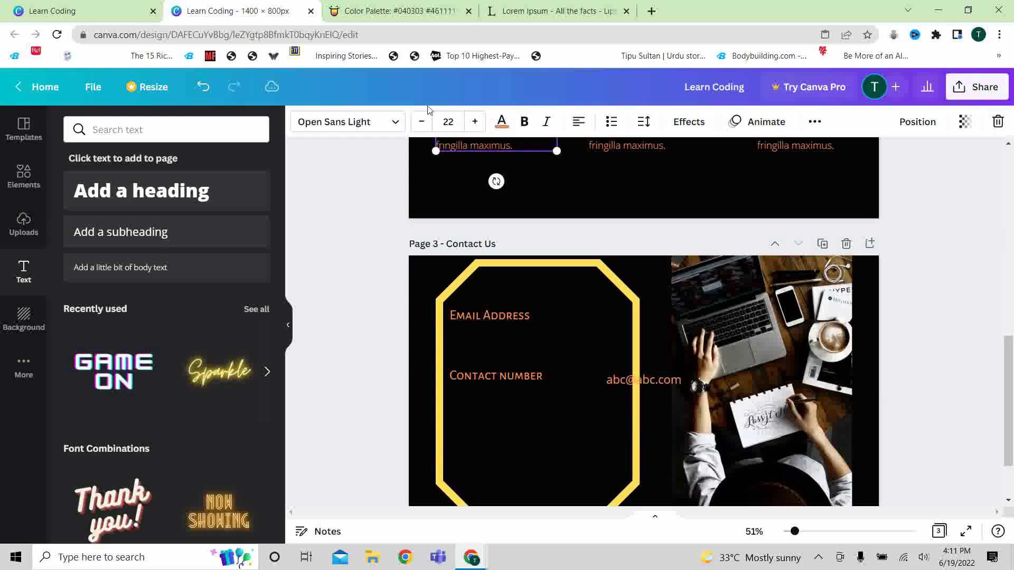
click(642, 381)
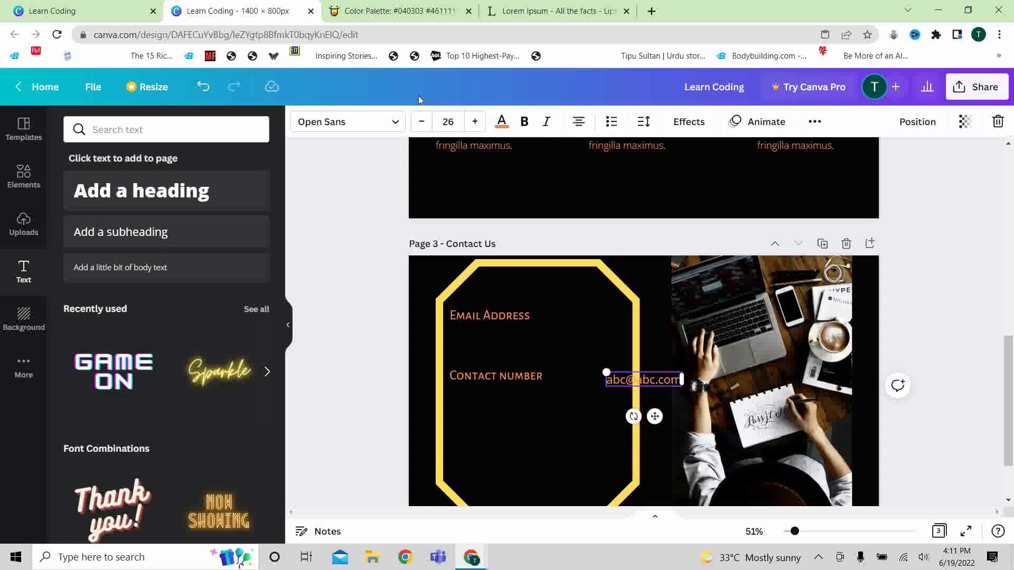
click(421, 121)
click(420, 121)
click(421, 121)
click(421, 122)
click(421, 121)
click(421, 121)
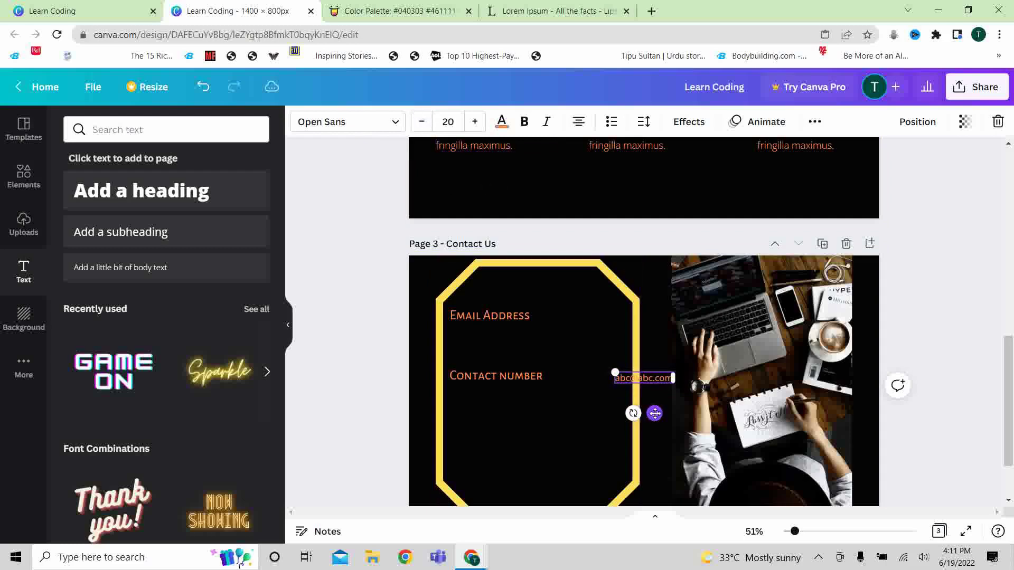
drag(655, 414, 490, 371)
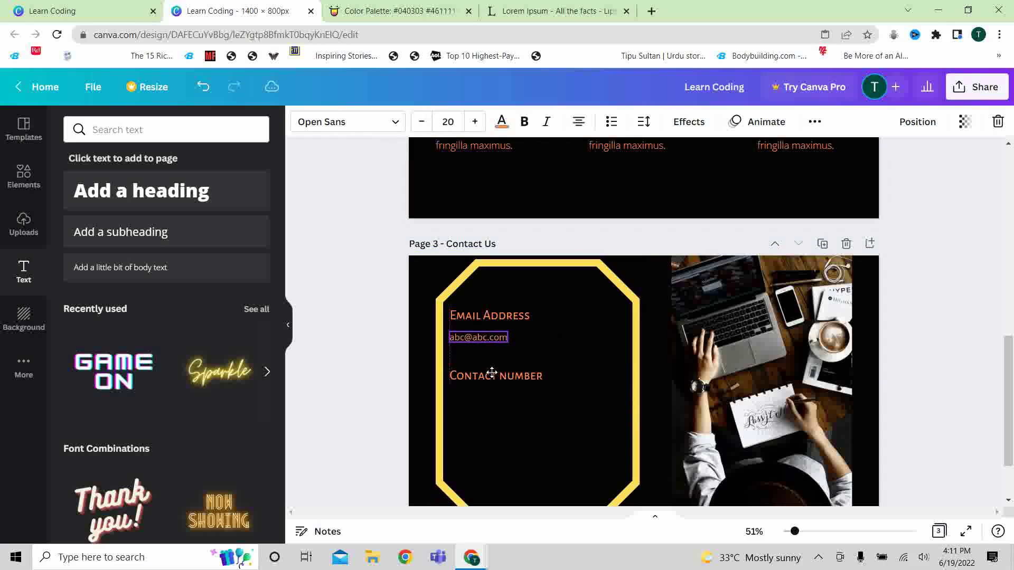
click(566, 337)
right_click(485, 338)
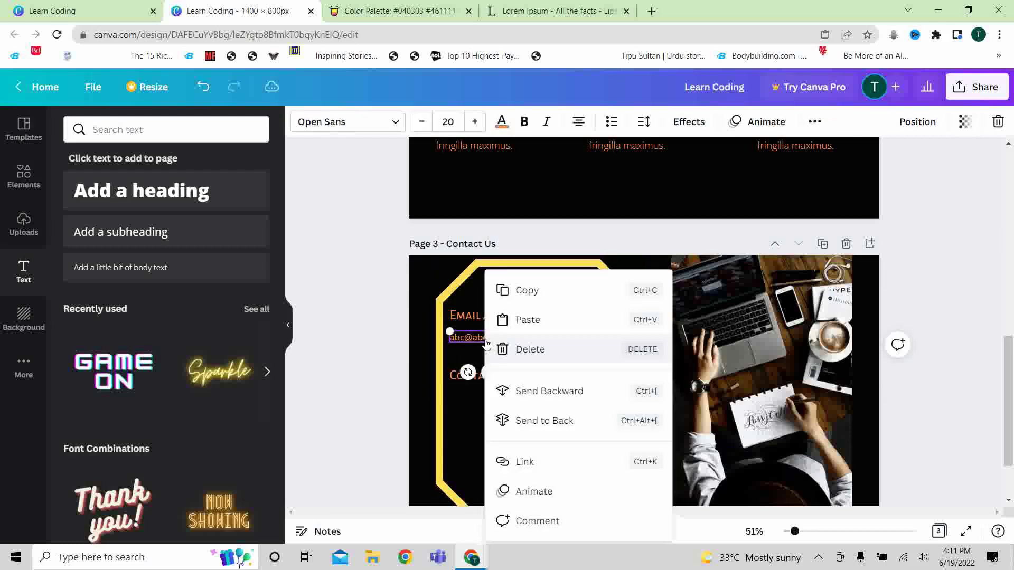
click(534, 297)
click(502, 418)
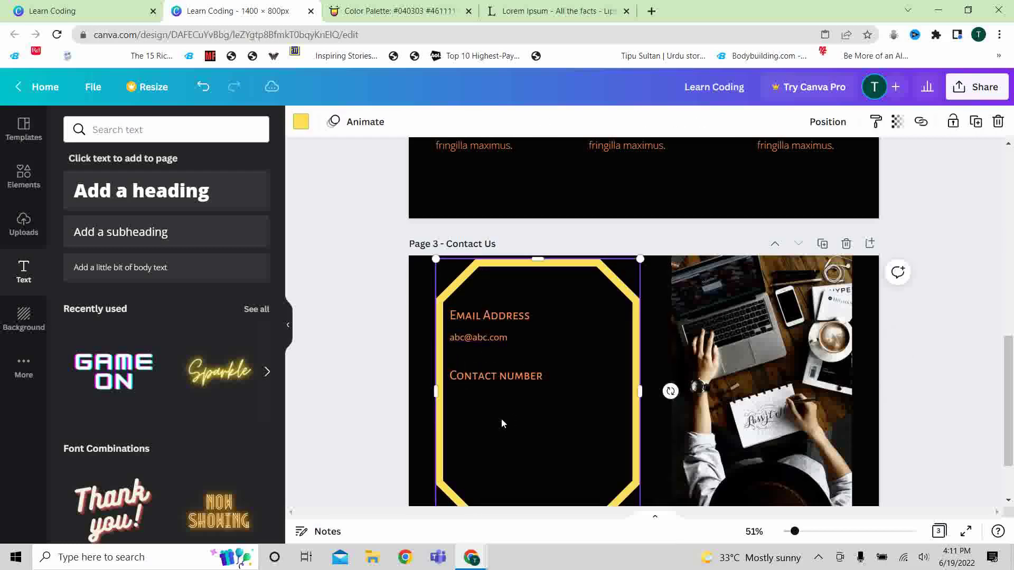
right_click(502, 418)
click(567, 319)
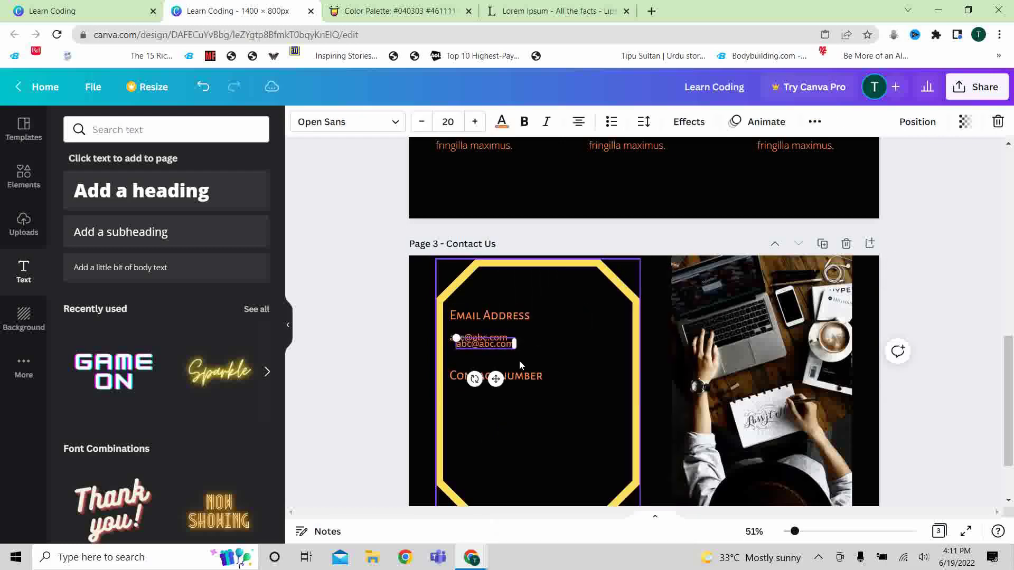
drag(495, 376, 488, 438)
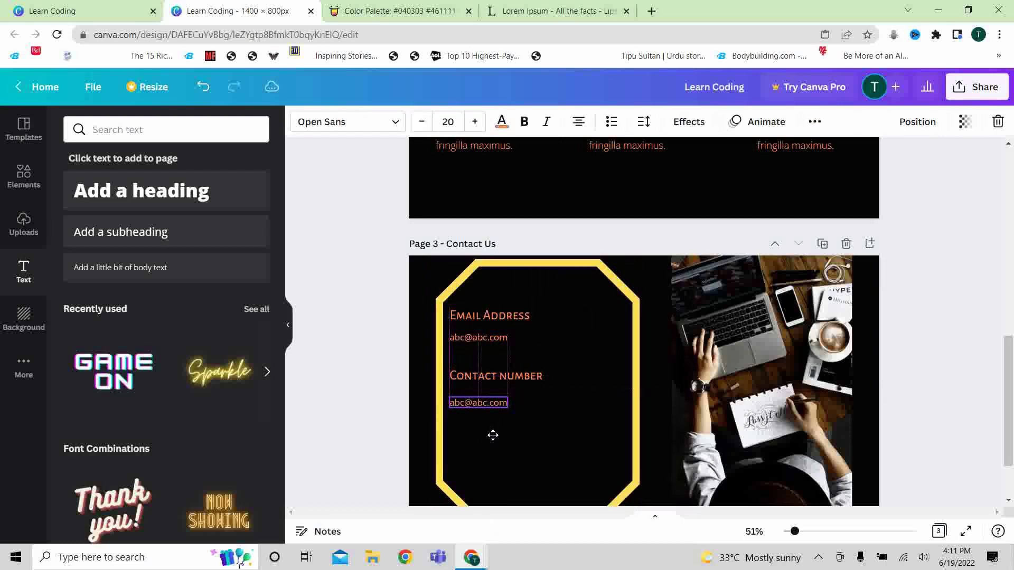
- Replace the duplicate's text with 1234567 and align it under Contact number
double_click(476, 403)
click(476, 403)
key(ctrl+a)
text(1234567)
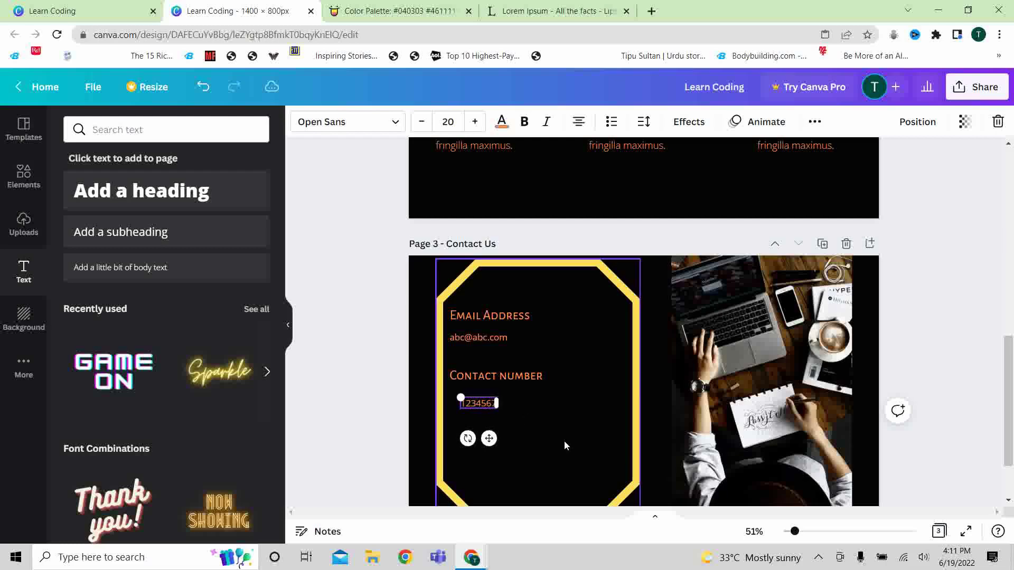
click(563, 441)
click(492, 405)
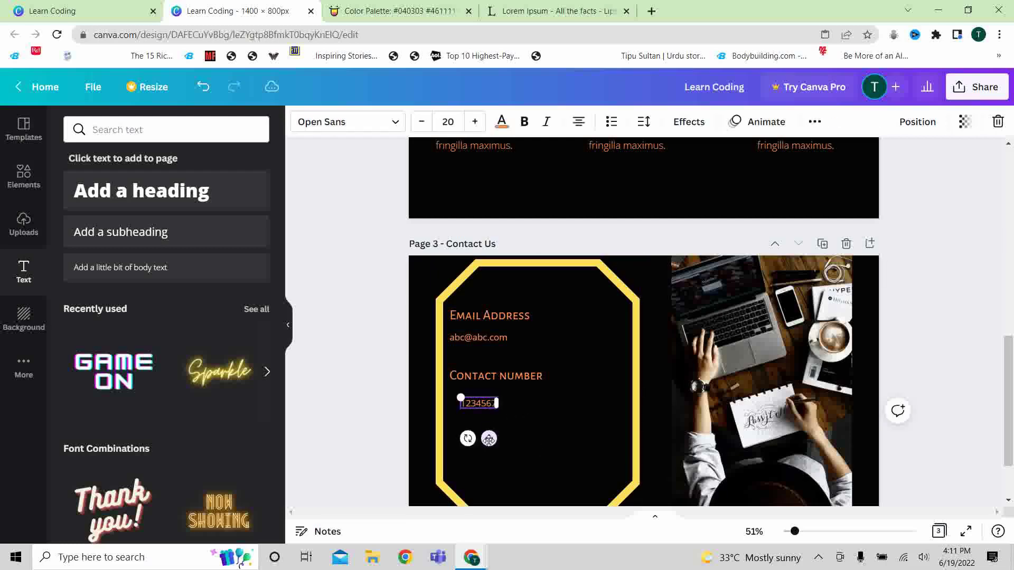
drag(489, 438, 478, 468)
click(476, 374)
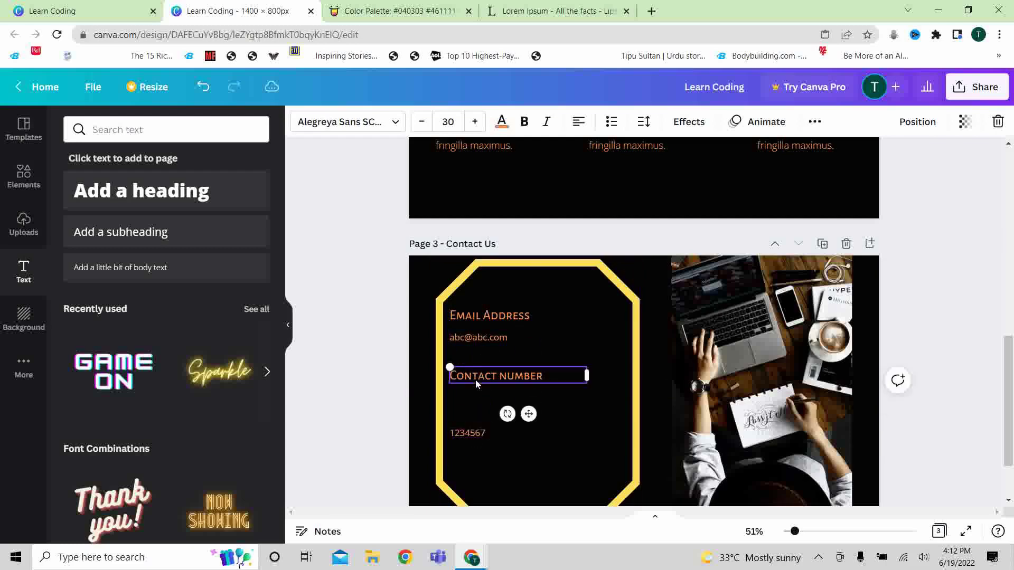
drag(528, 413, 532, 450)
click(491, 337)
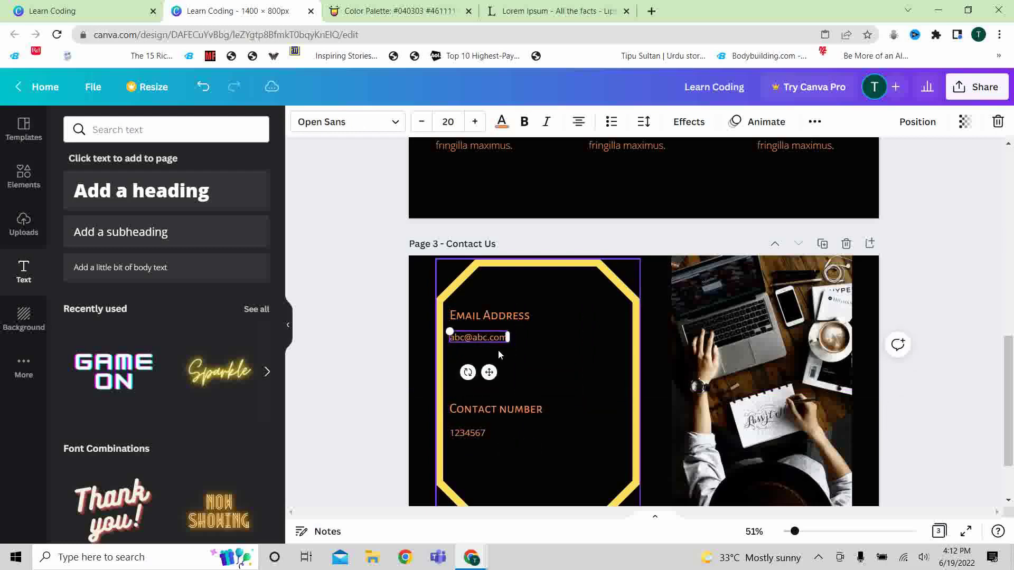
drag(491, 373, 491, 414)
click(486, 315)
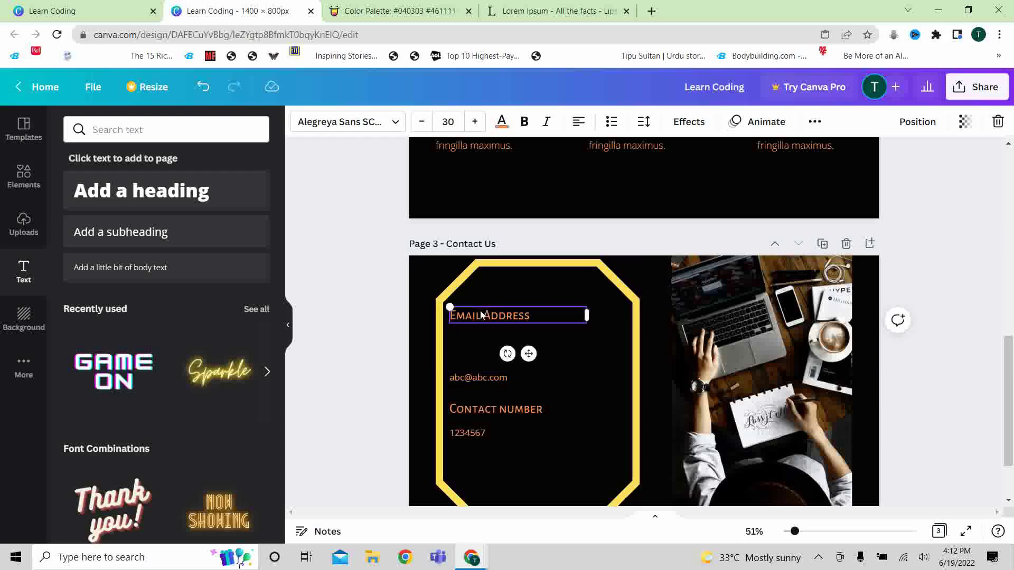
drag(530, 354, 529, 392)
- Add a new heading and set its font to Alegreya SC
click(524, 297)
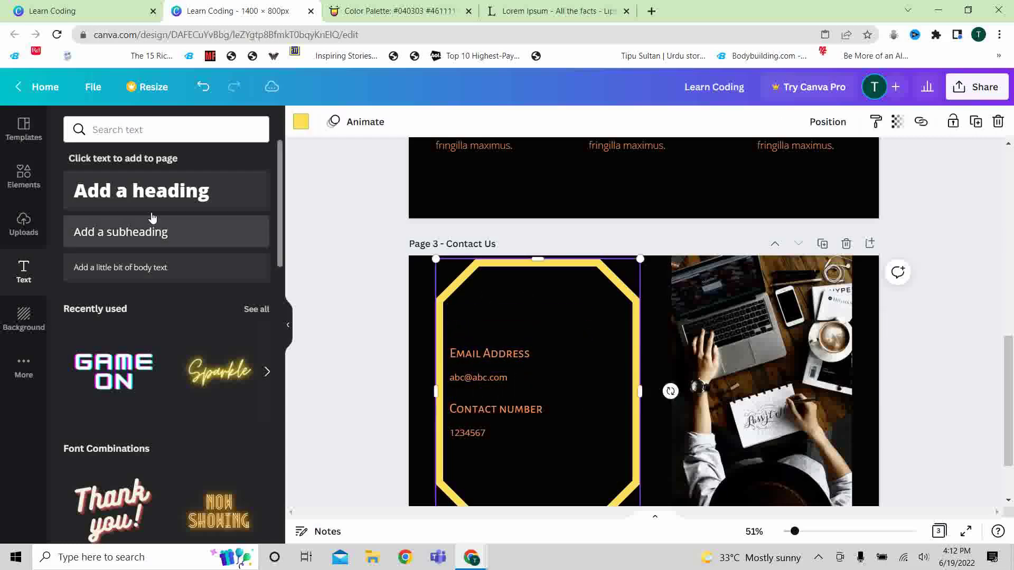
click(149, 190)
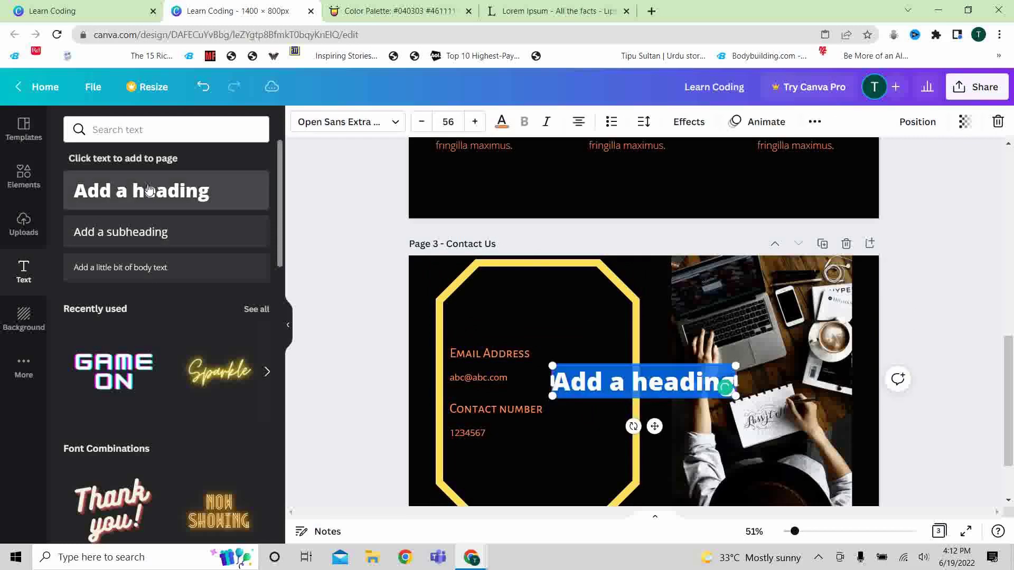
click(394, 123)
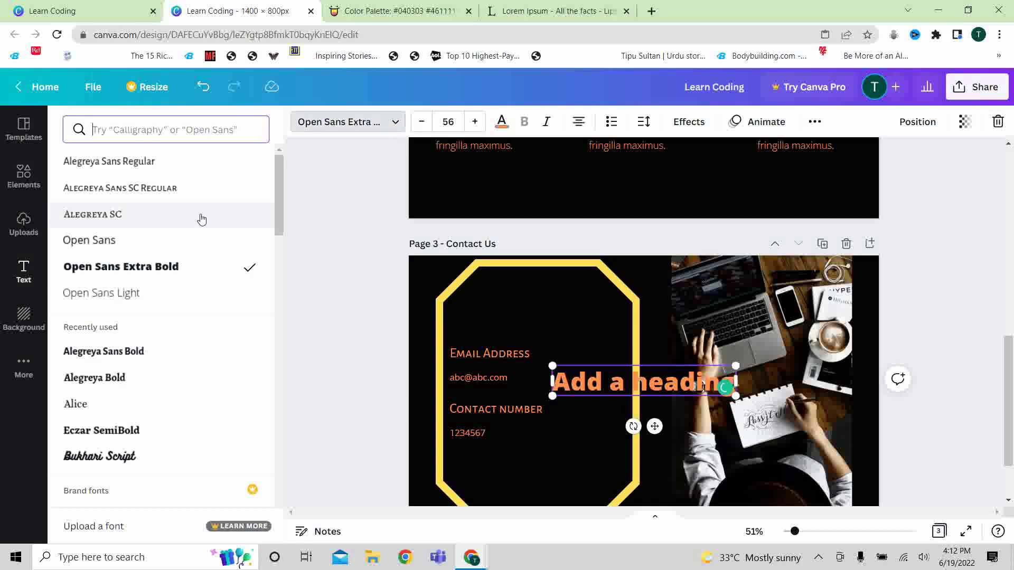
click(144, 215)
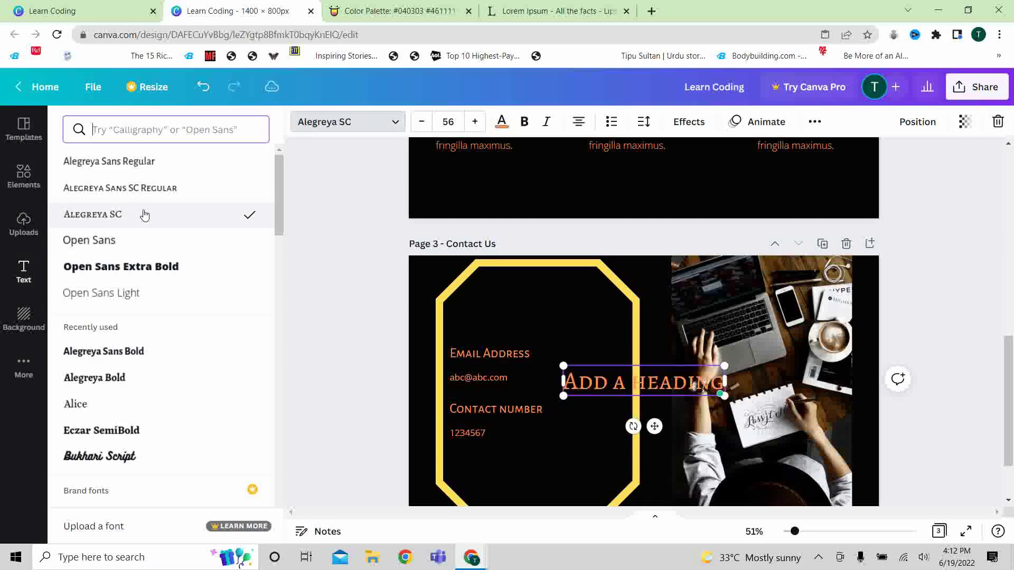
text(c)
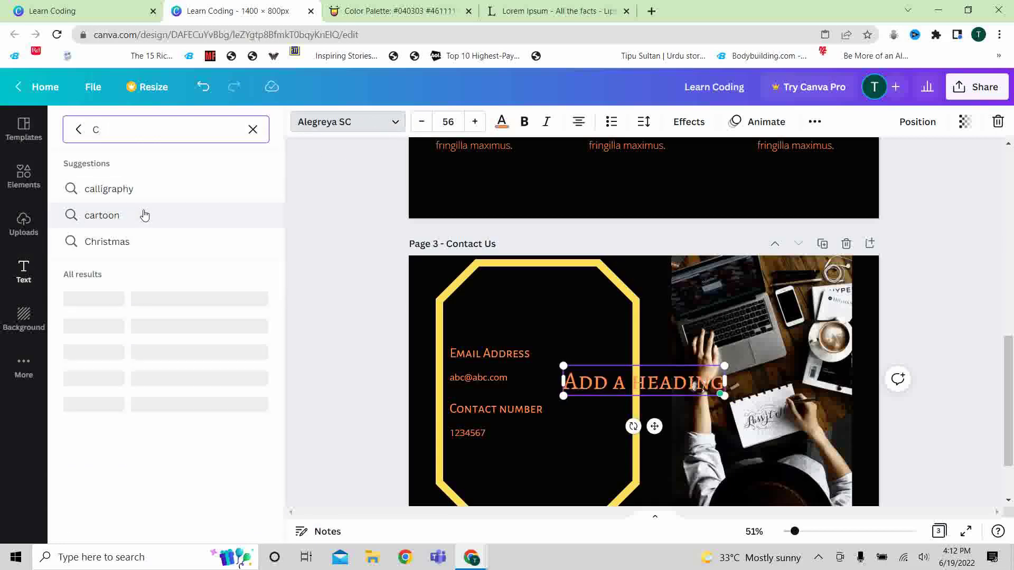
click(258, 130)
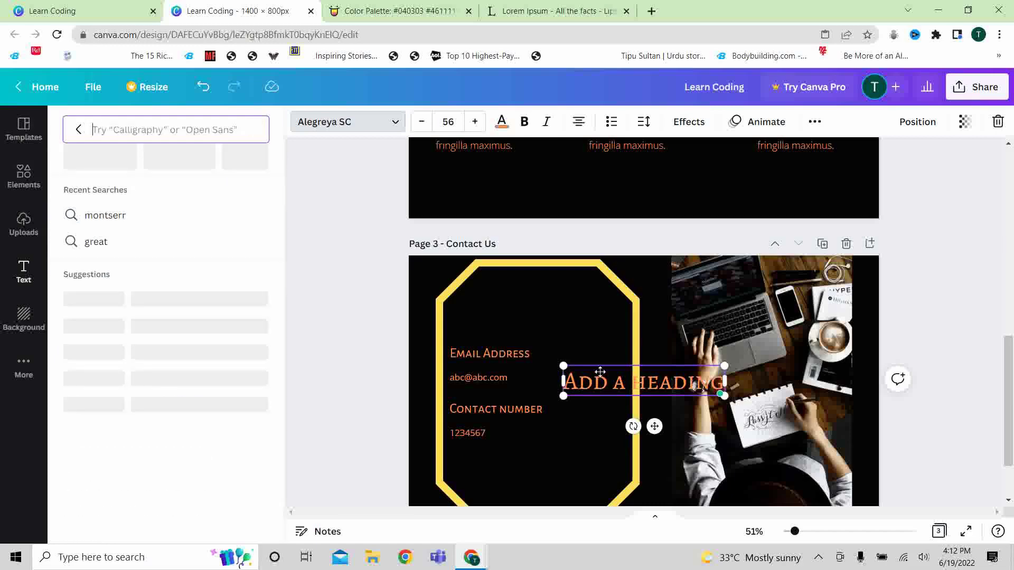
- Change the heading text to 'Contact Us' and move it to the octagon's top
double_click(658, 379)
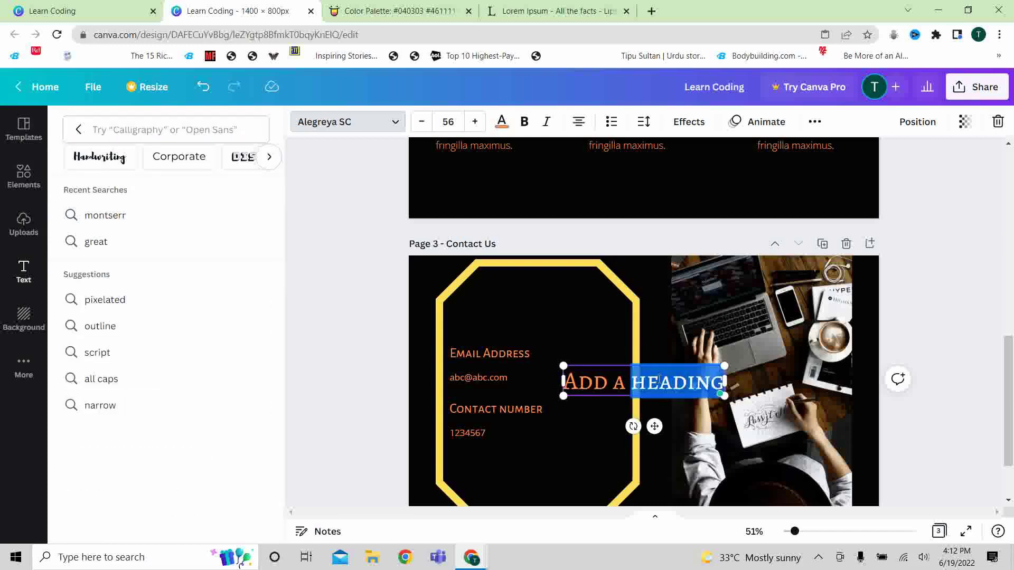
triple_click(659, 379)
text(Co)
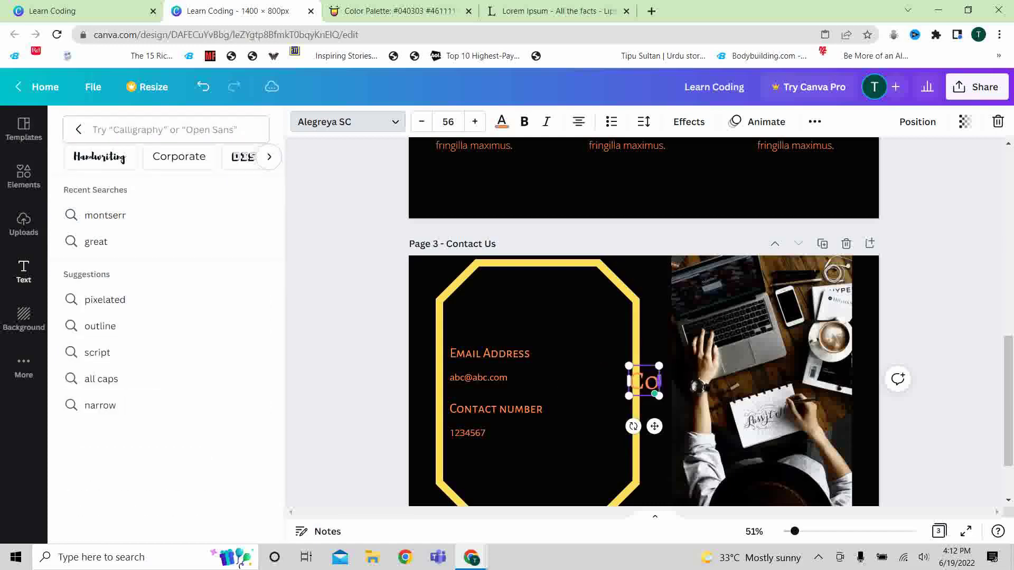
text(ntact)
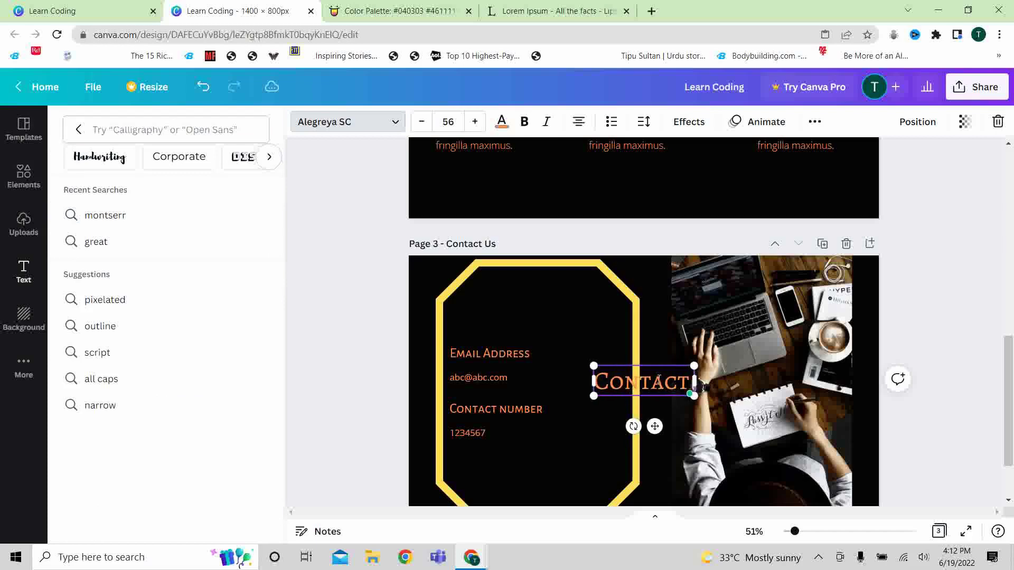
text( Us)
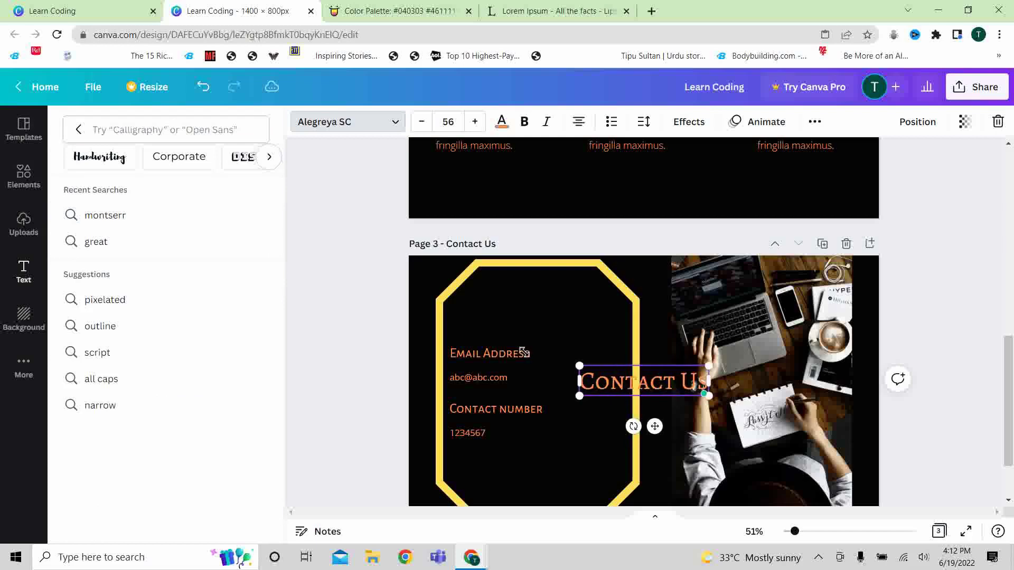
click(79, 129)
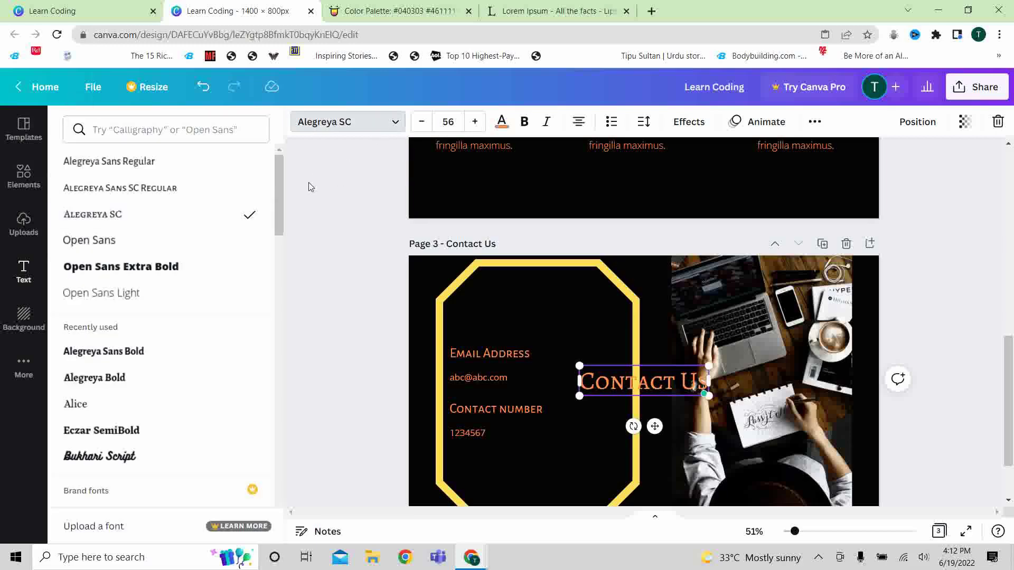
key(Escape)
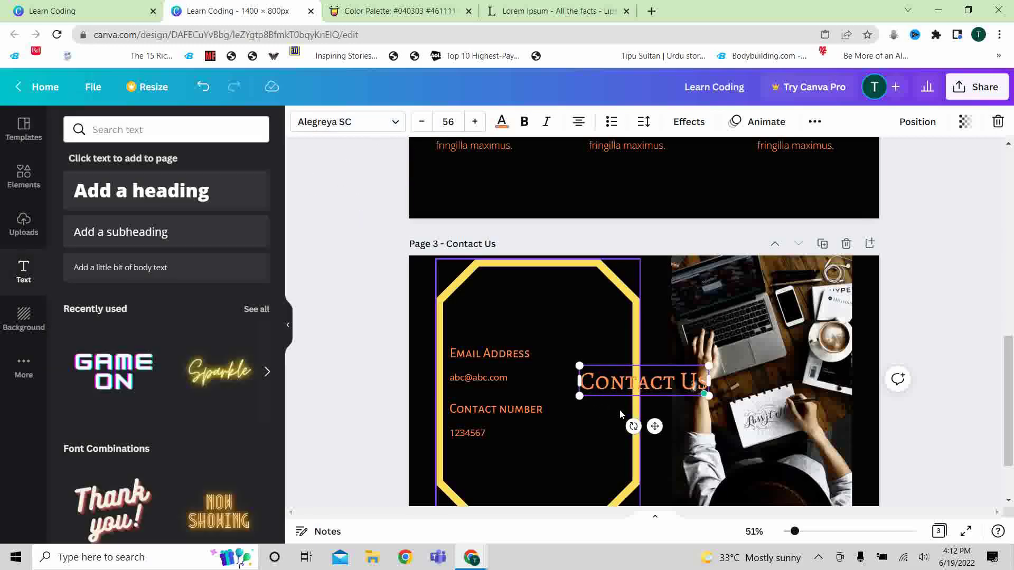
drag(654, 426, 549, 337)
- Scroll up to the Home page and select its Learn Coding heading
scroll(992, 214, up, 8)
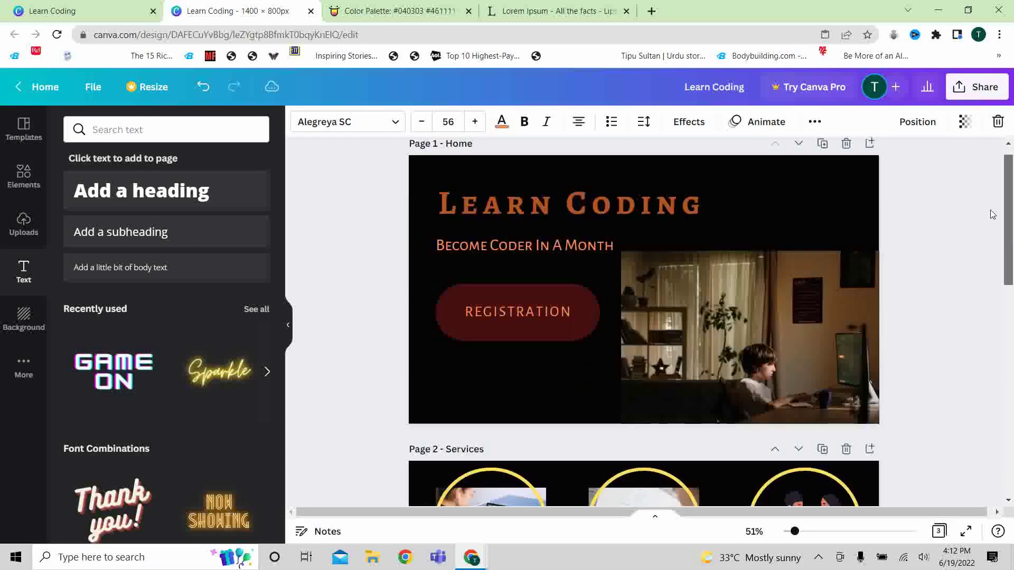
click(991, 214)
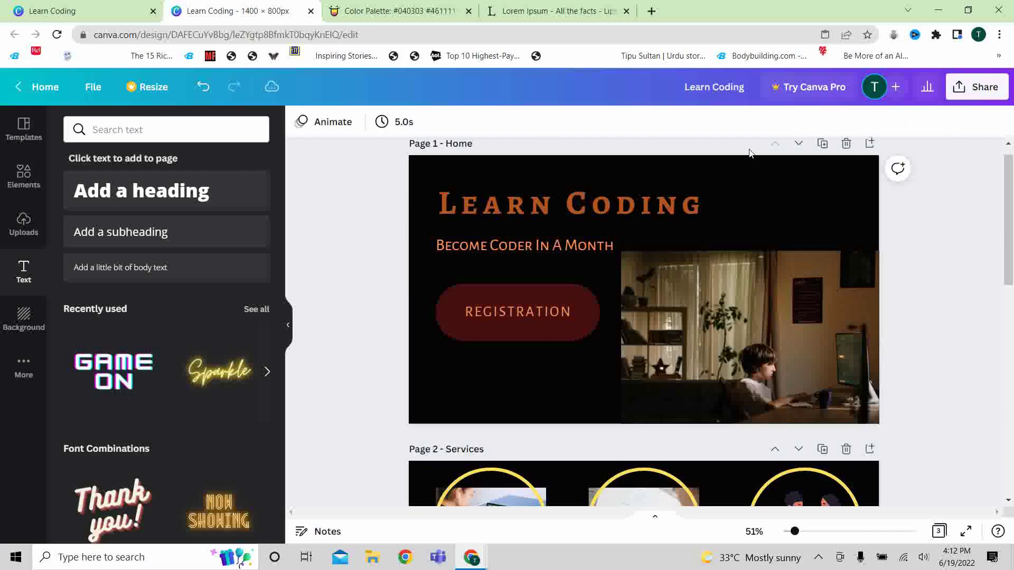
click(591, 205)
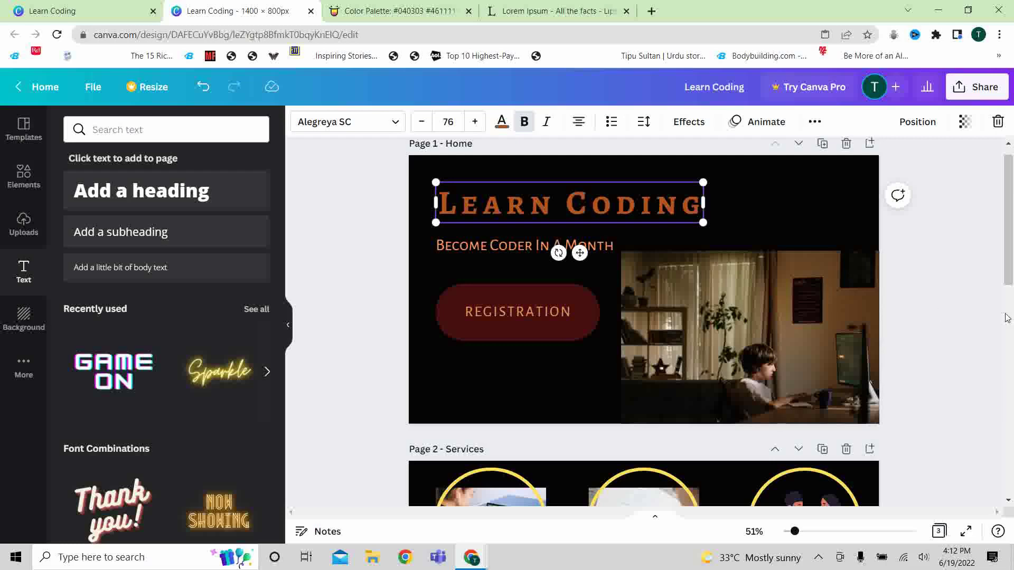
drag(1013, 233, 1012, 376)
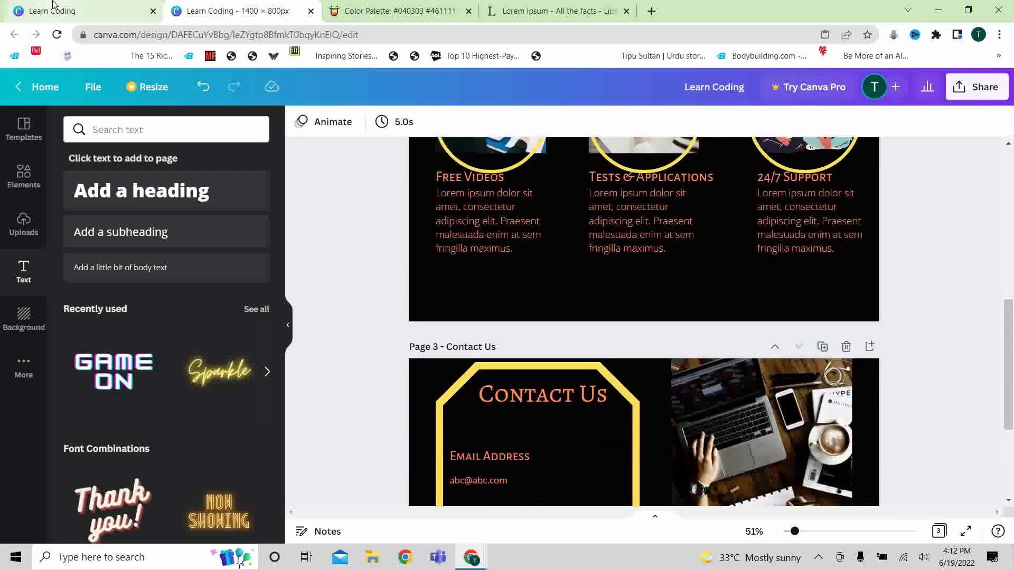
click(33, 5)
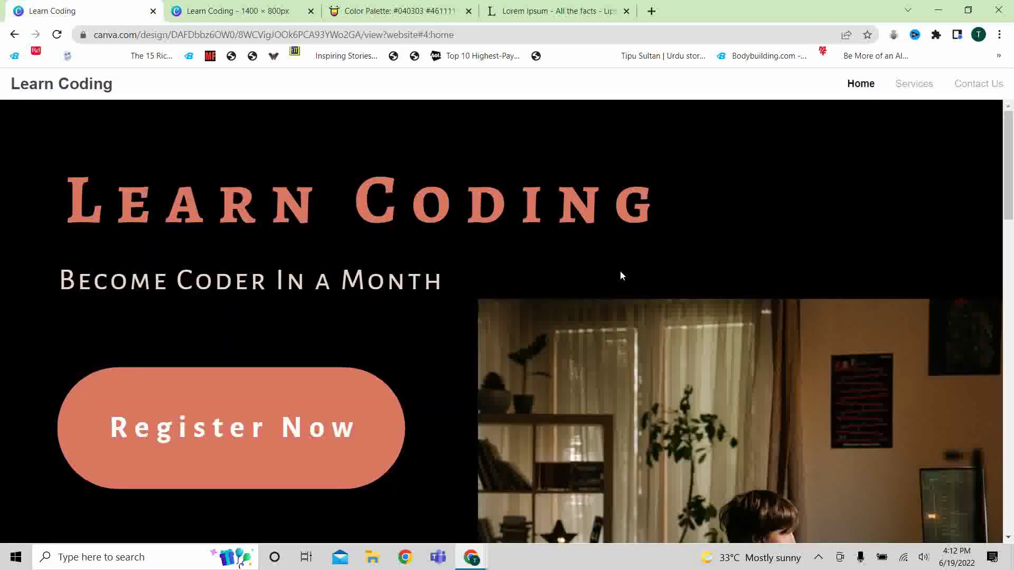
click(995, 84)
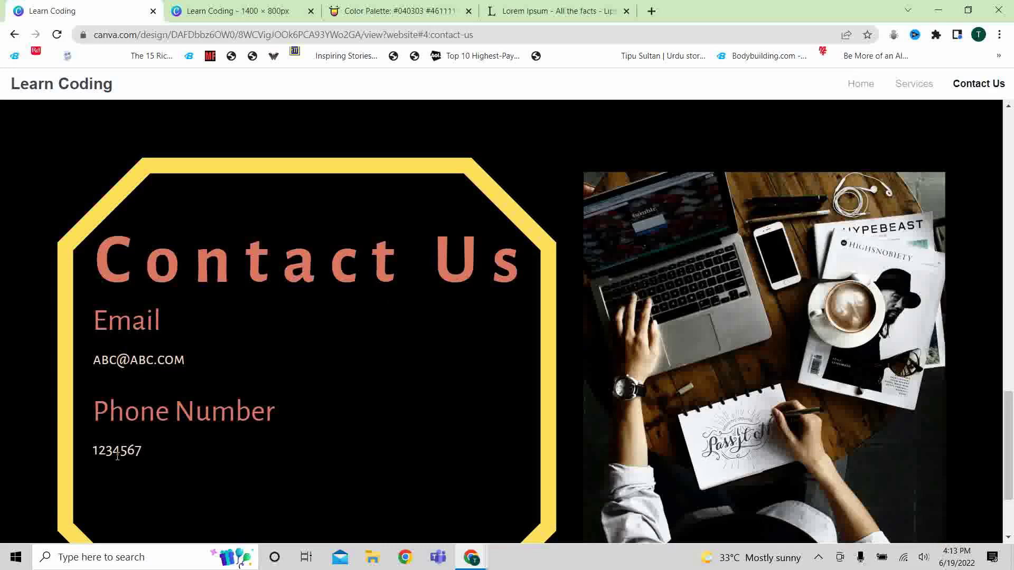
click(256, 11)
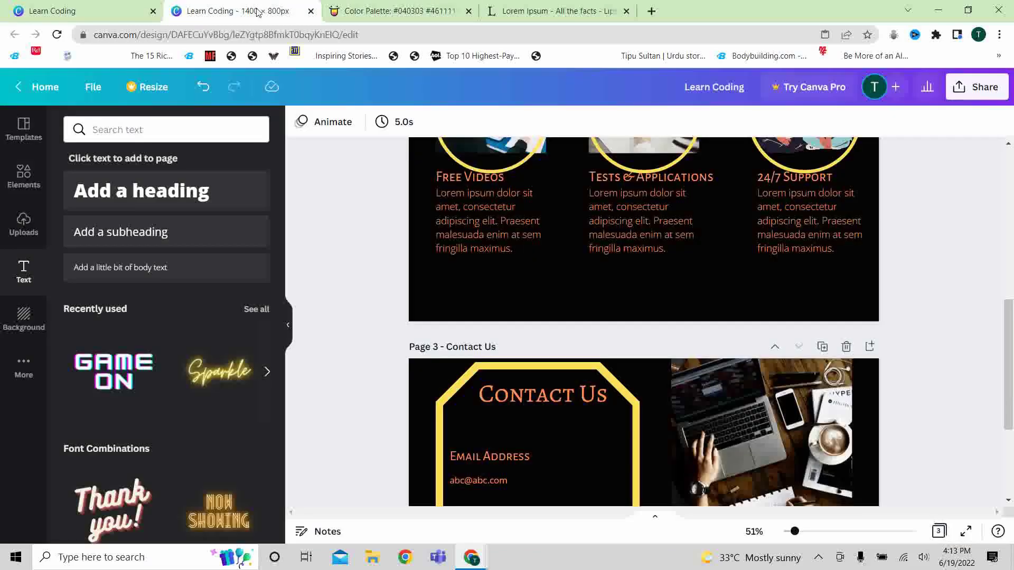
- Make the Contact Us heading bold, adjust its alignment and nudge it slightly left
double_click(520, 400)
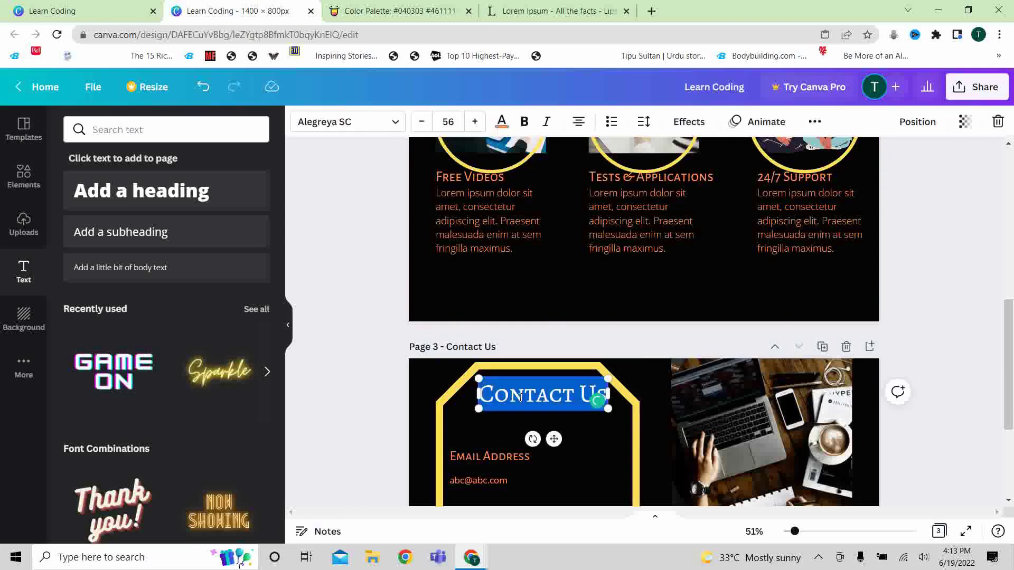
click(523, 121)
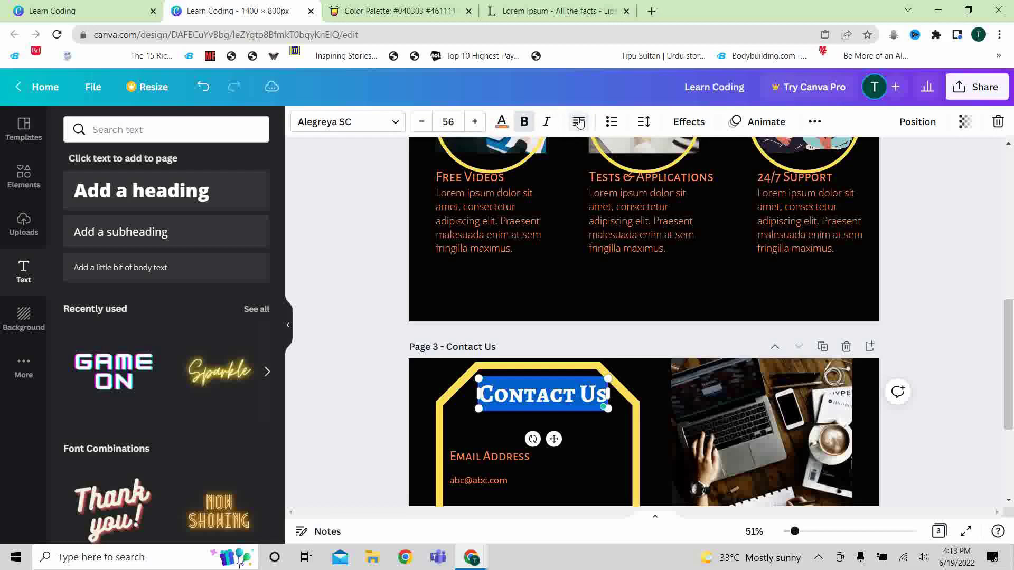
click(578, 122)
click(579, 122)
drag(554, 439, 548, 443)
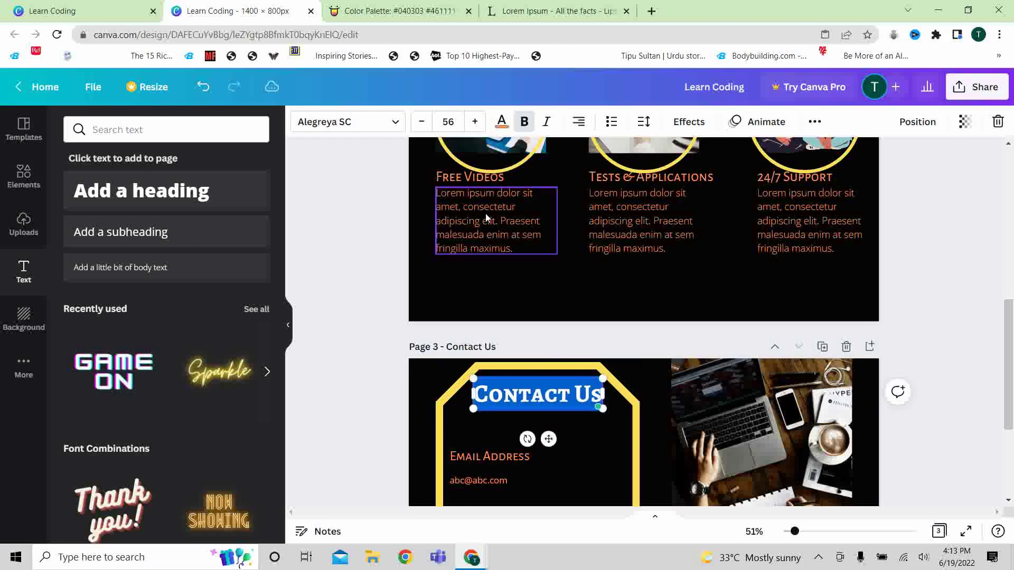
- Enlarge the Contact Us heading to font size 77 and move it lower inside the frame
click(473, 125)
click(473, 127)
click(473, 127)
click(473, 127)
click(473, 126)
click(473, 126)
click(473, 127)
click(473, 126)
click(473, 127)
click(473, 127)
click(473, 127)
triple_click(473, 127)
triple_click(473, 127)
triple_click(473, 127)
click(473, 126)
drag(525, 449, 551, 468)
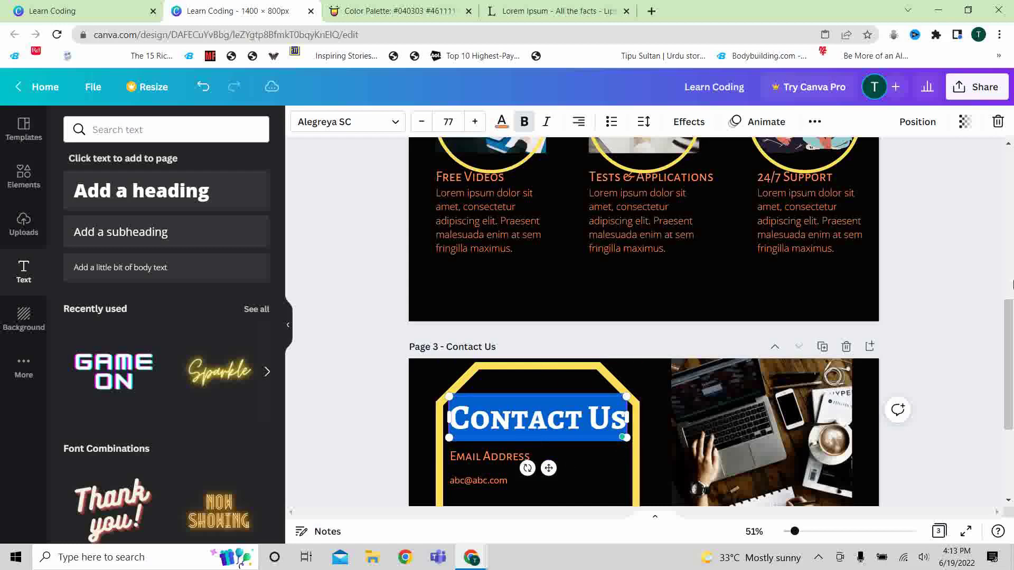
scroll(686, 412, down, 3)
click(812, 357)
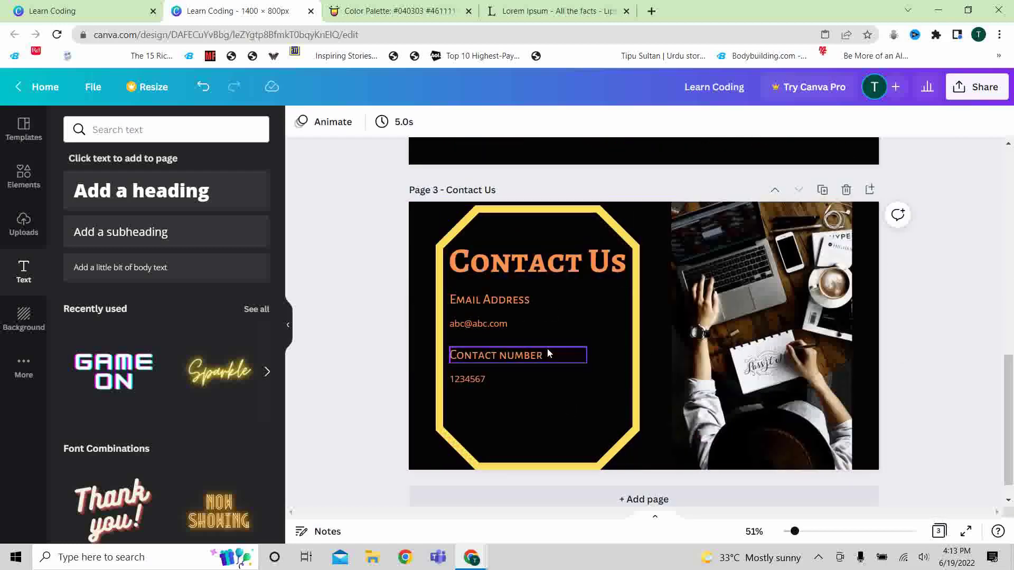
click(512, 300)
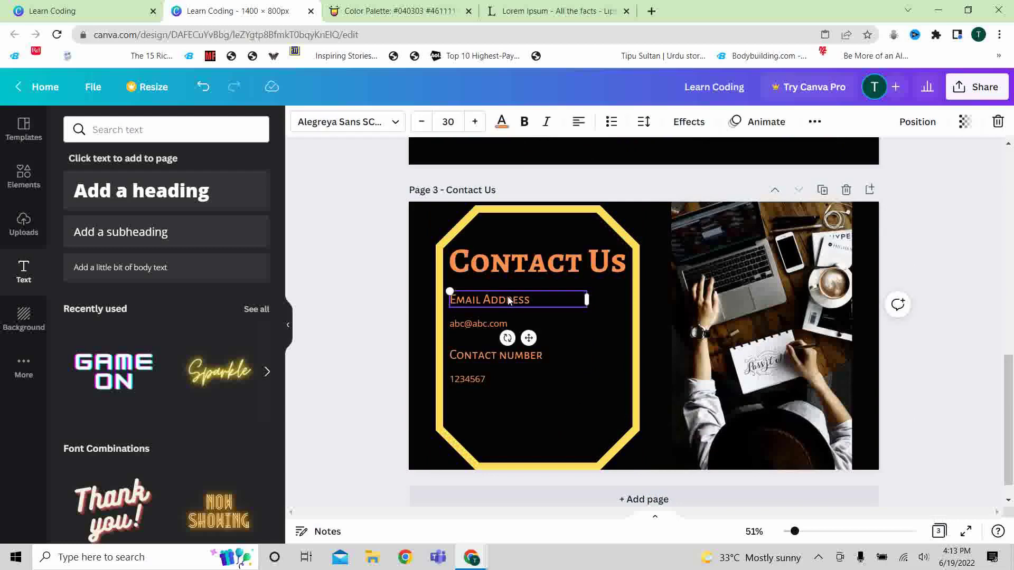
click(476, 323)
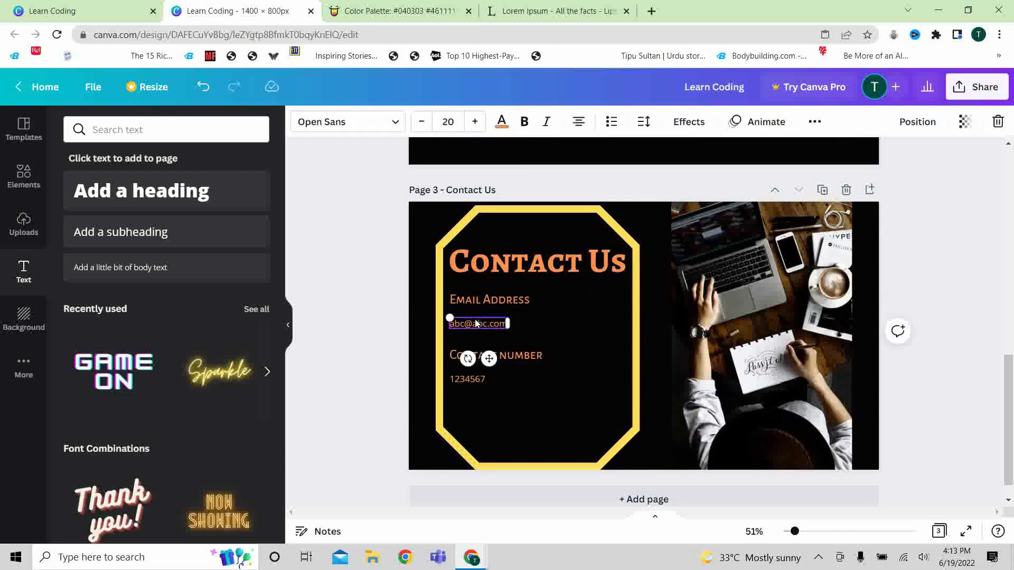
click(502, 123)
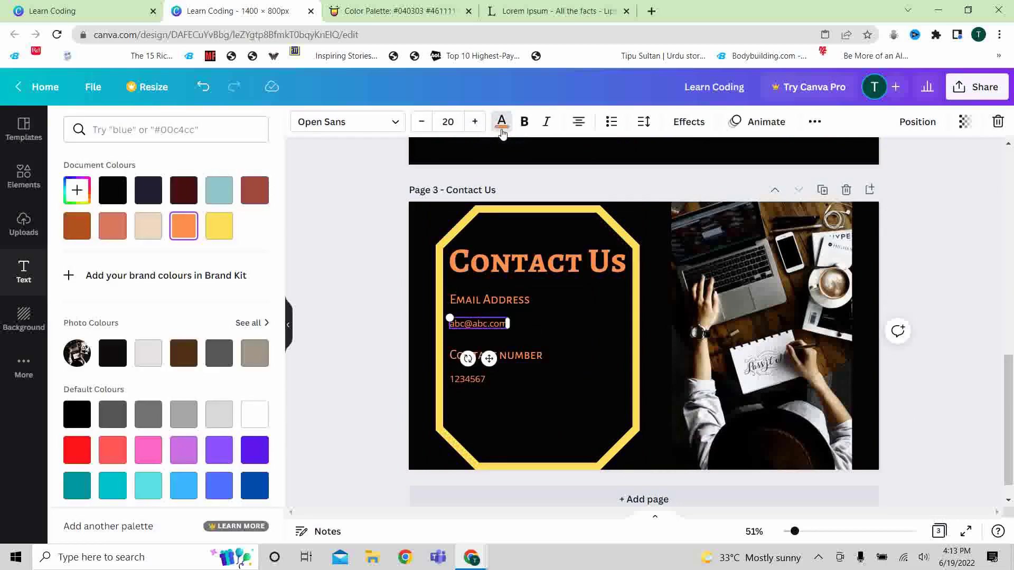
click(148, 226)
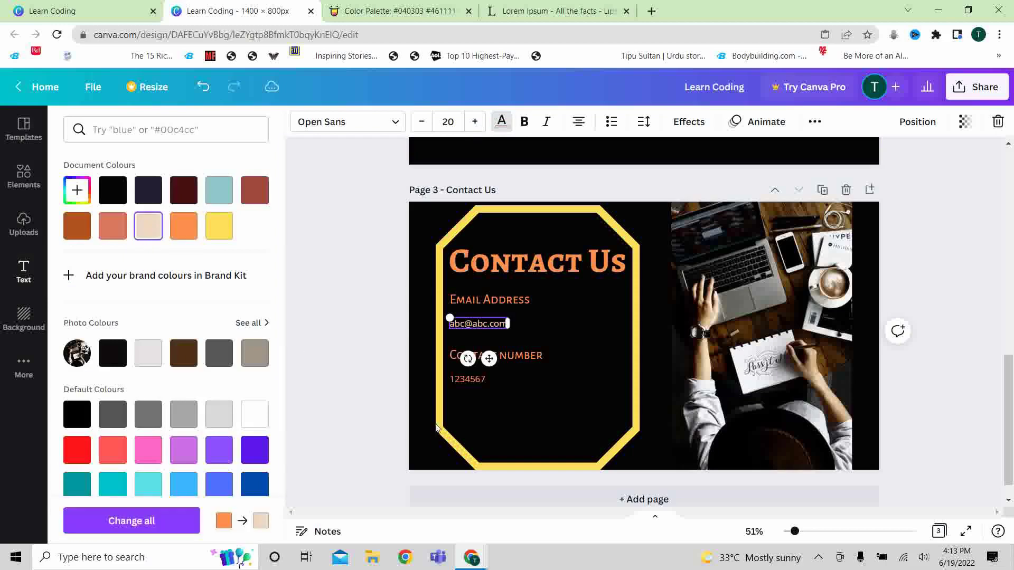
click(462, 386)
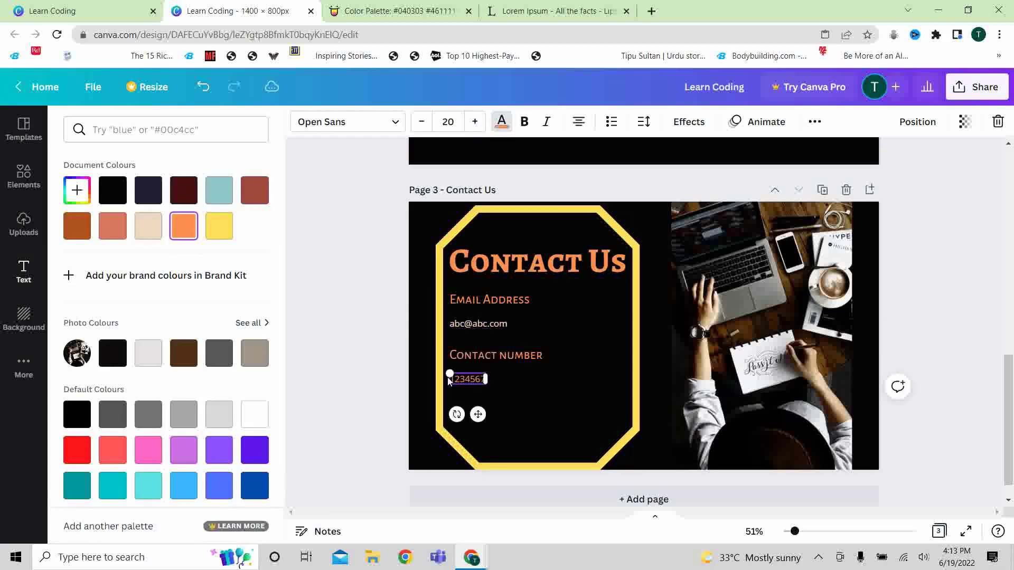
click(153, 230)
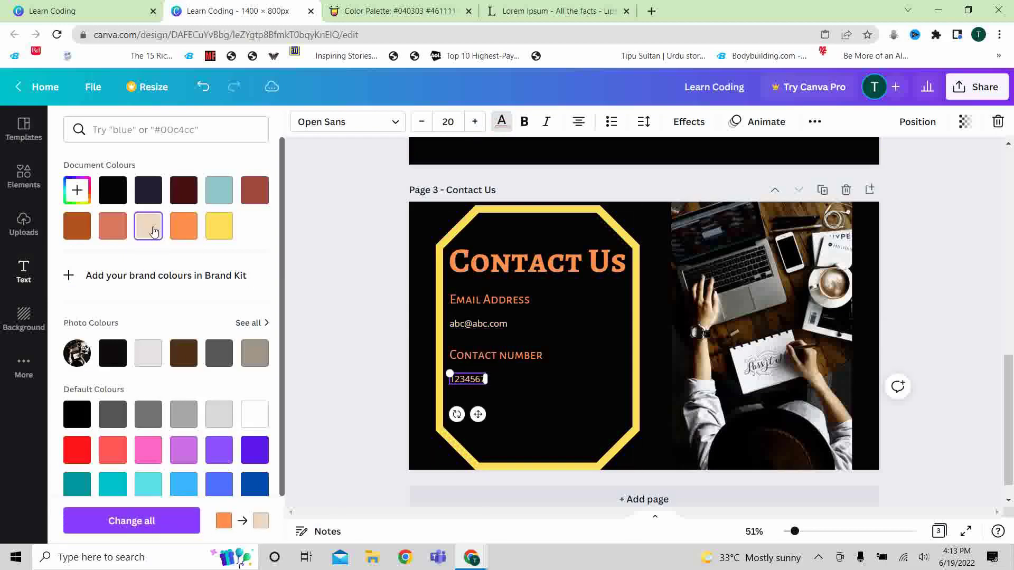
click(370, 337)
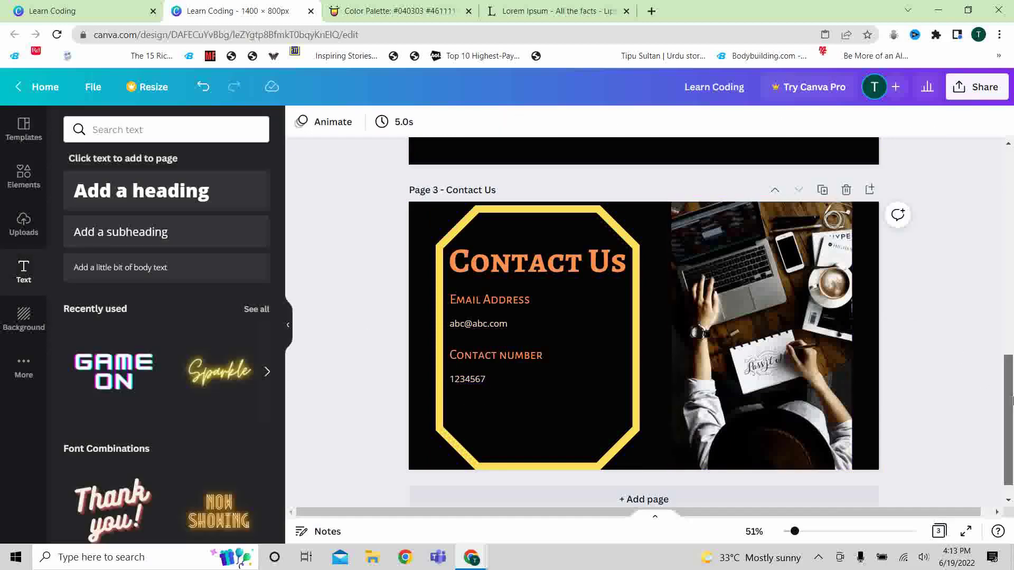
- Move the Free Videos description slightly lower under its heading
drag(1011, 401, 1009, 300)
click(492, 358)
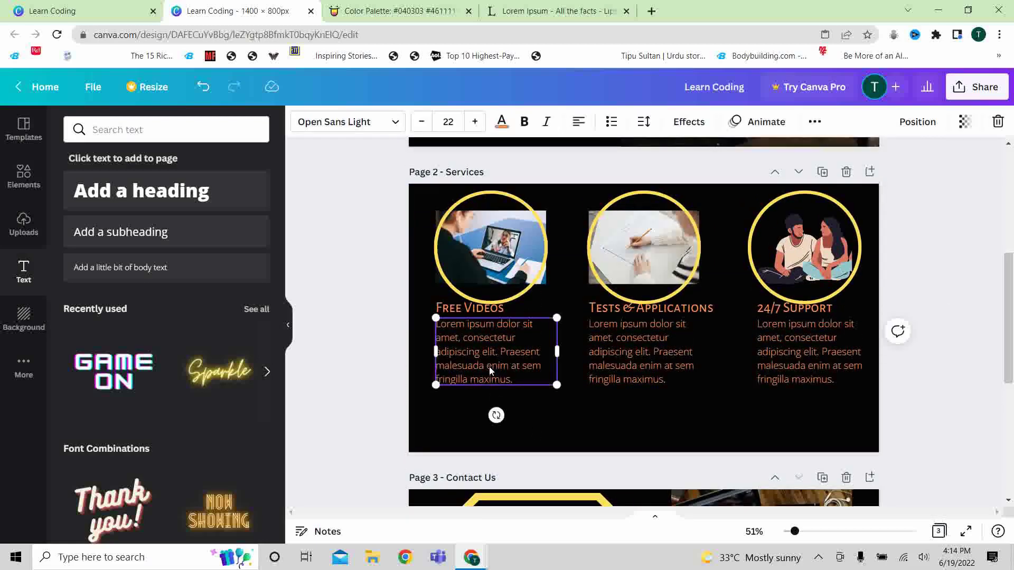
mouse_move(487, 352)
mouse_down()
mouse_move(487, 365)
mouse_move(478, 352)
mouse_up()
click(474, 311)
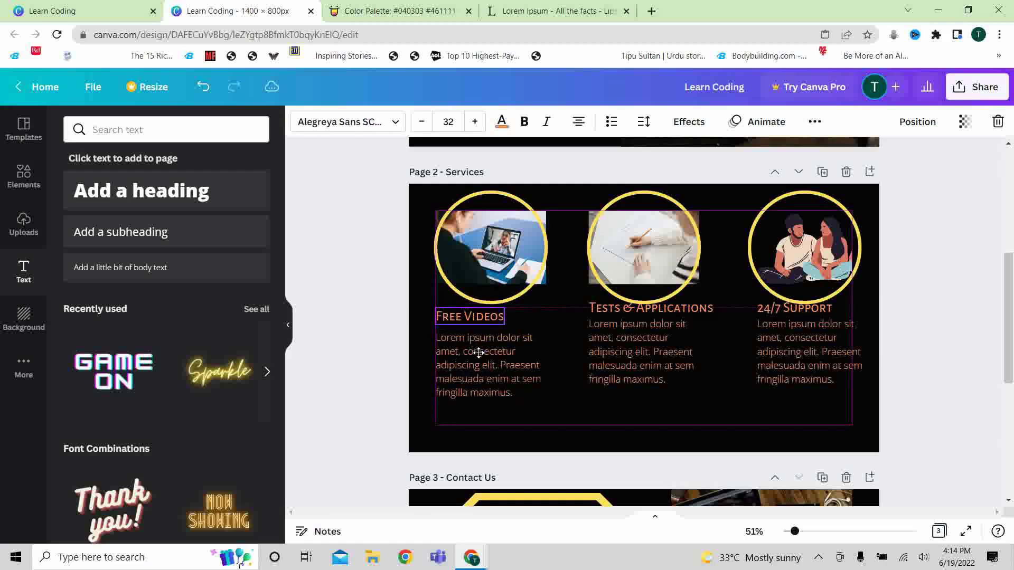
- Lower the Tests & Applications description and heading to align with Free Videos
click(616, 350)
drag(615, 349, 615, 363)
click(620, 315)
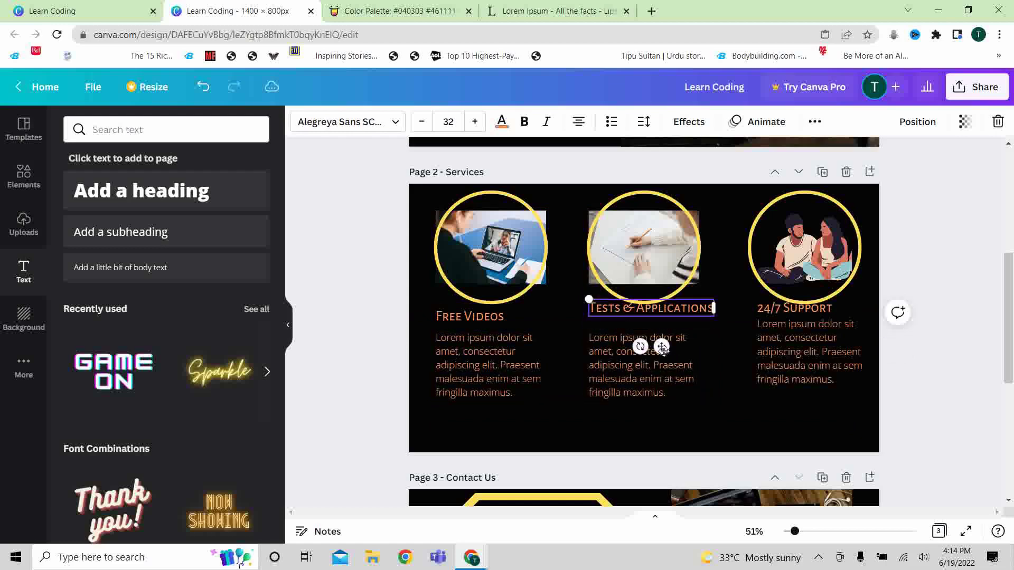
drag(662, 347, 662, 355)
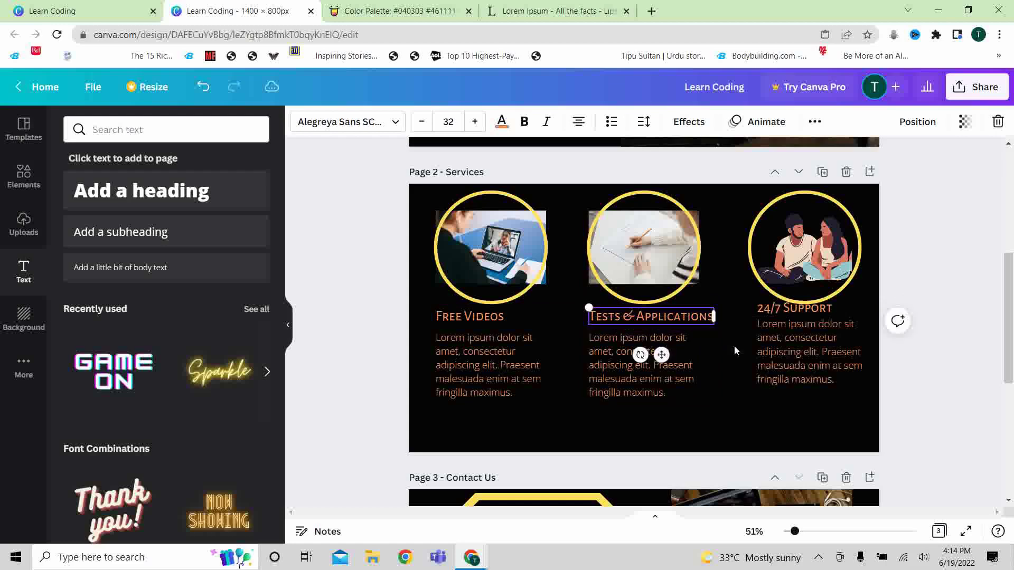
- Lower the 24/7 Support description and heading to line up with the other columns
drag(794, 350, 793, 361)
click(778, 310)
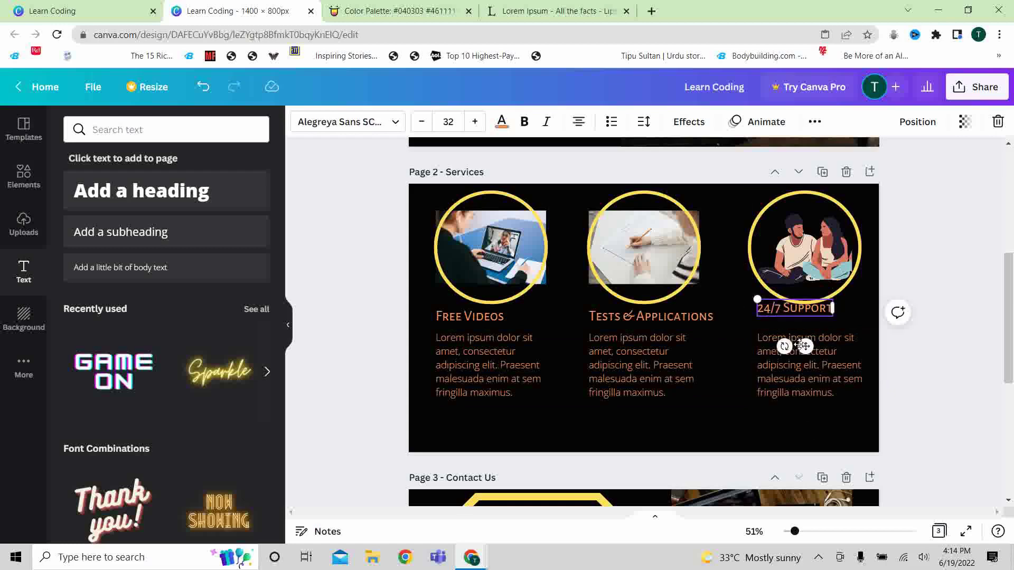
drag(804, 347, 804, 353)
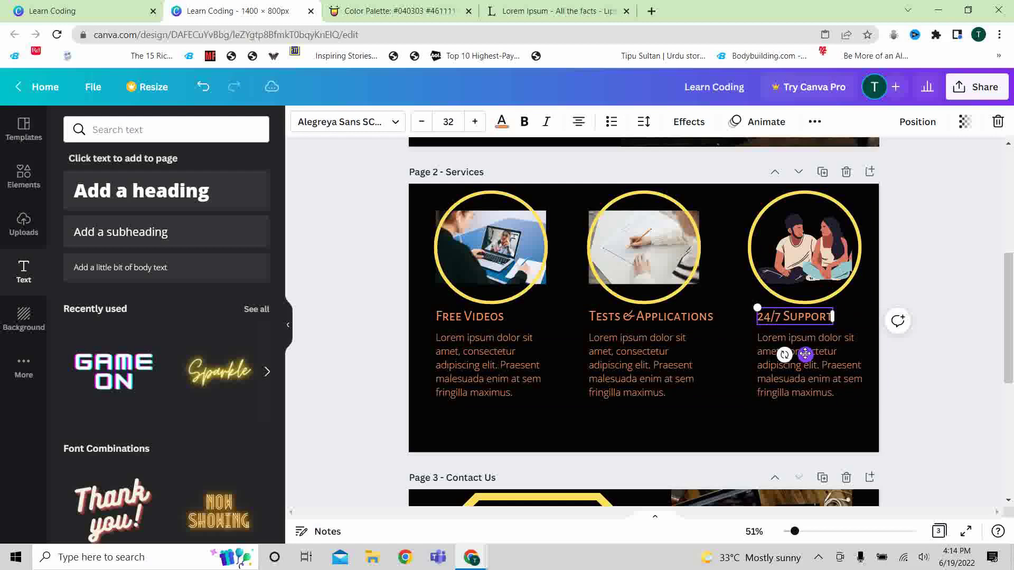
click(911, 404)
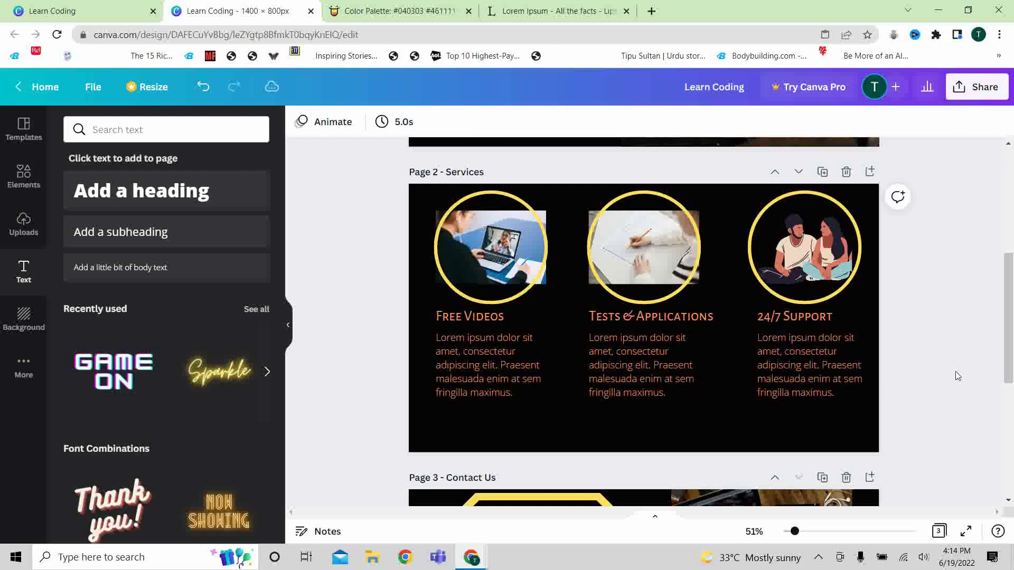
drag(1009, 334, 1010, 216)
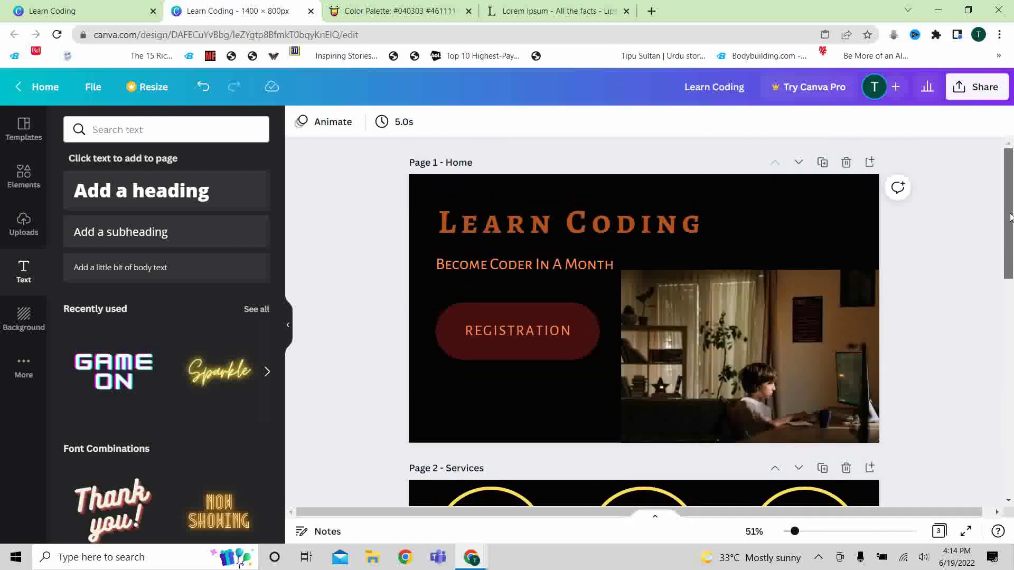
- Publish the design as a website using the Standard web style with navigation bar
click(969, 89)
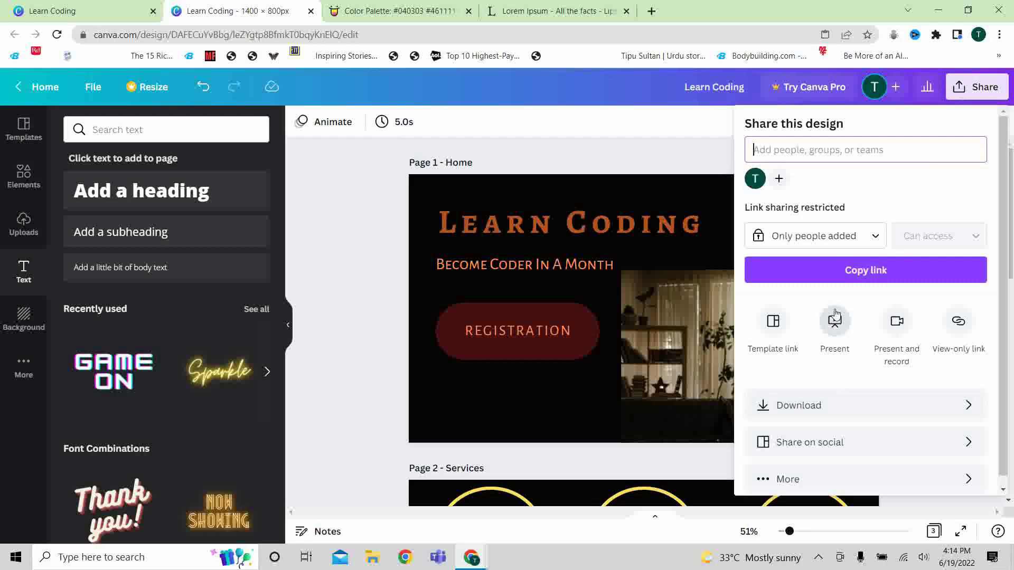
click(763, 480)
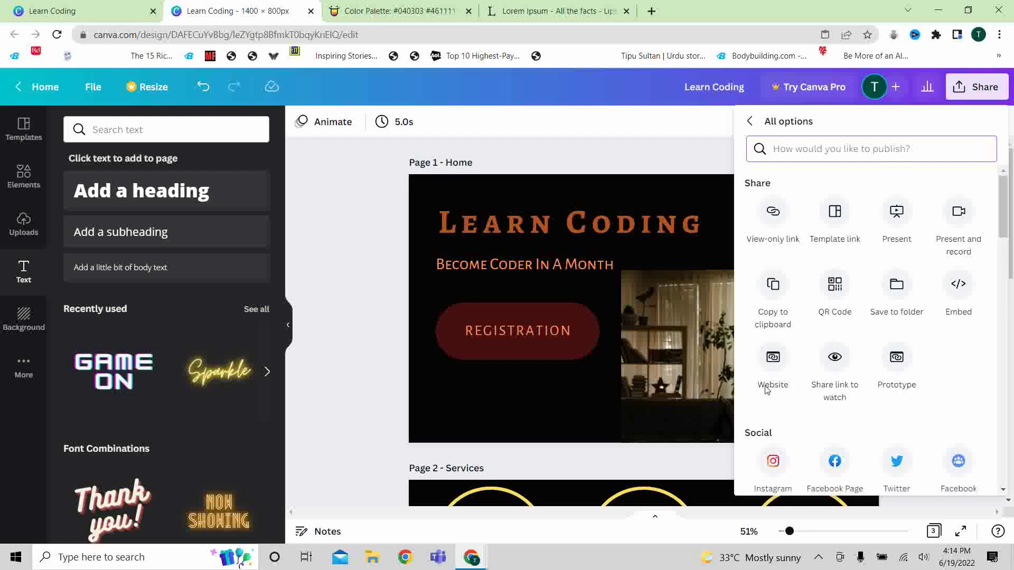
click(772, 367)
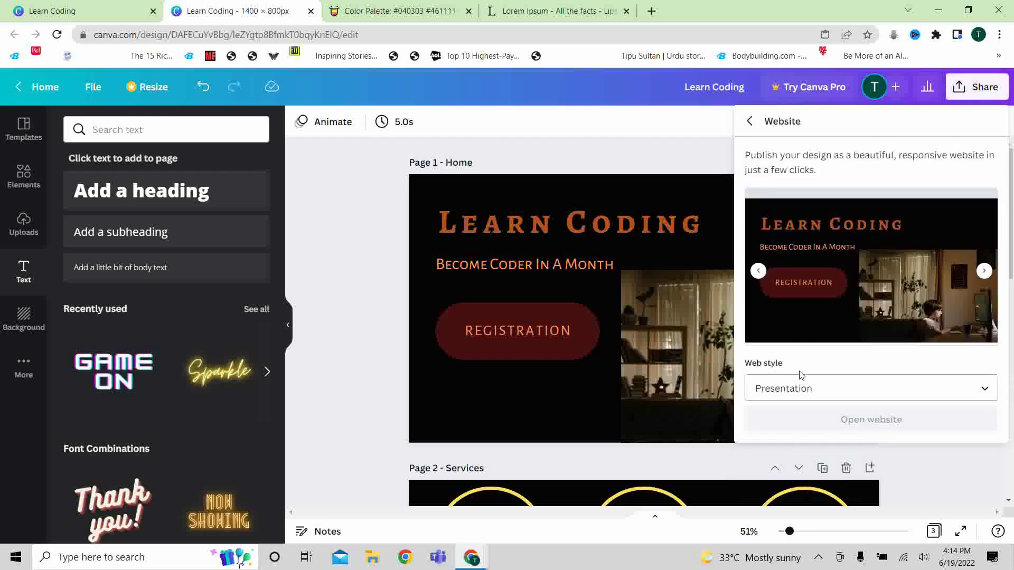
click(858, 396)
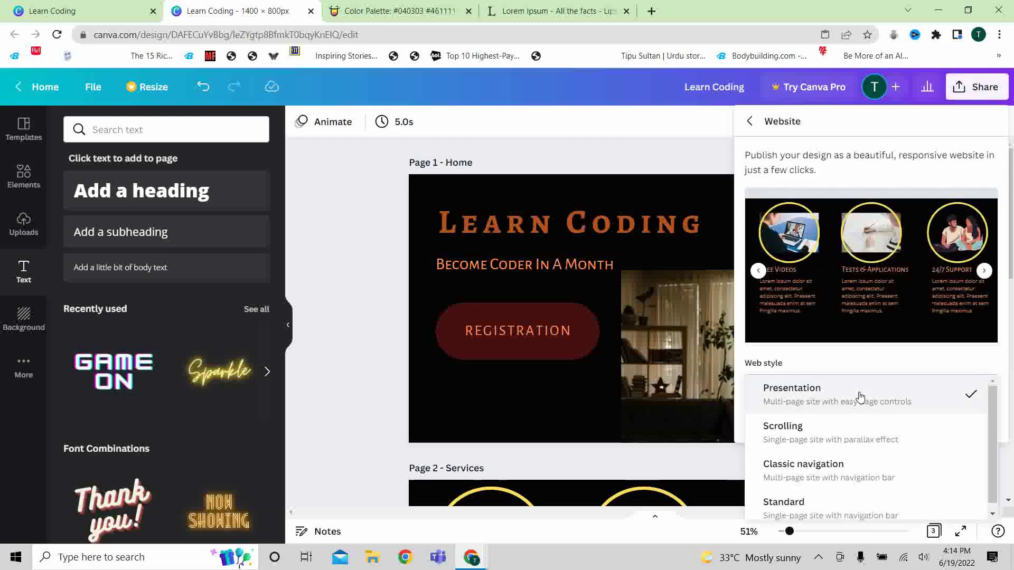
scroll(771, 484, down, 1)
click(787, 504)
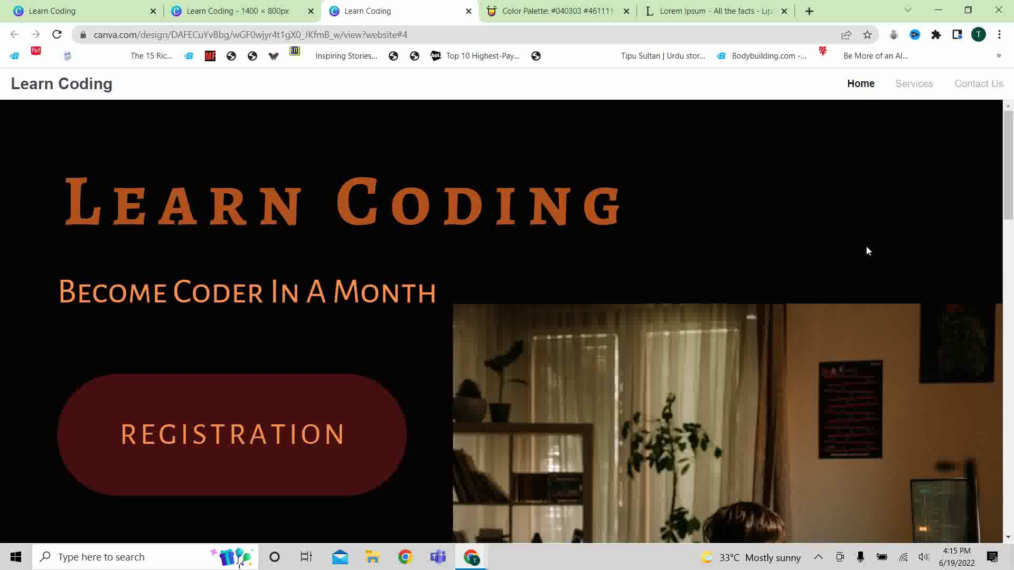
- Scroll the published Learn Coding site down to the Services section
drag(1010, 165, 993, 140)
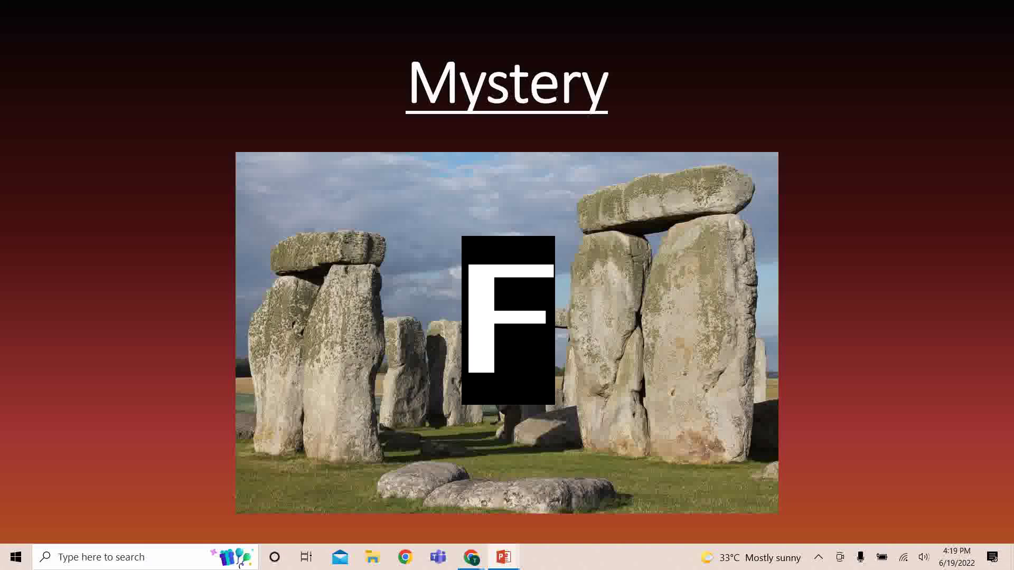
key(space)
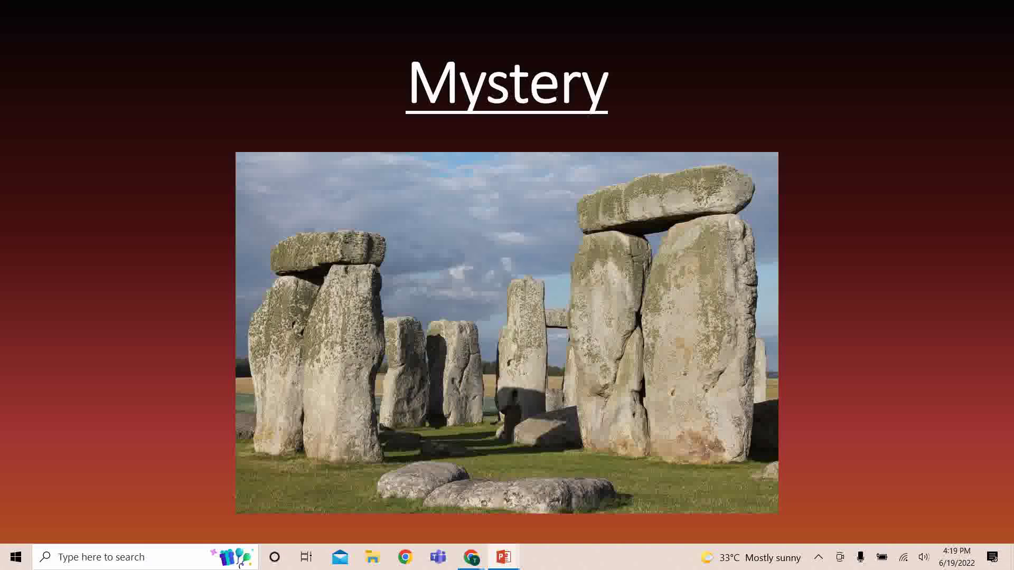